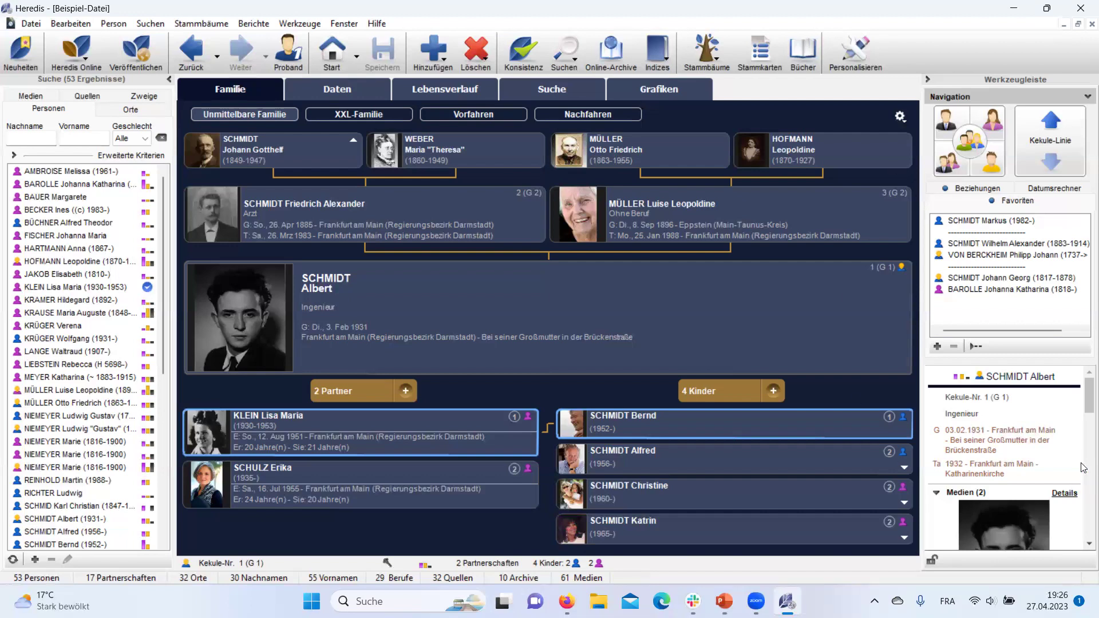
# Open the data of the favourite person born in 1818 and show the research information of the 1837 marriage
pyautogui.click(1001, 290)
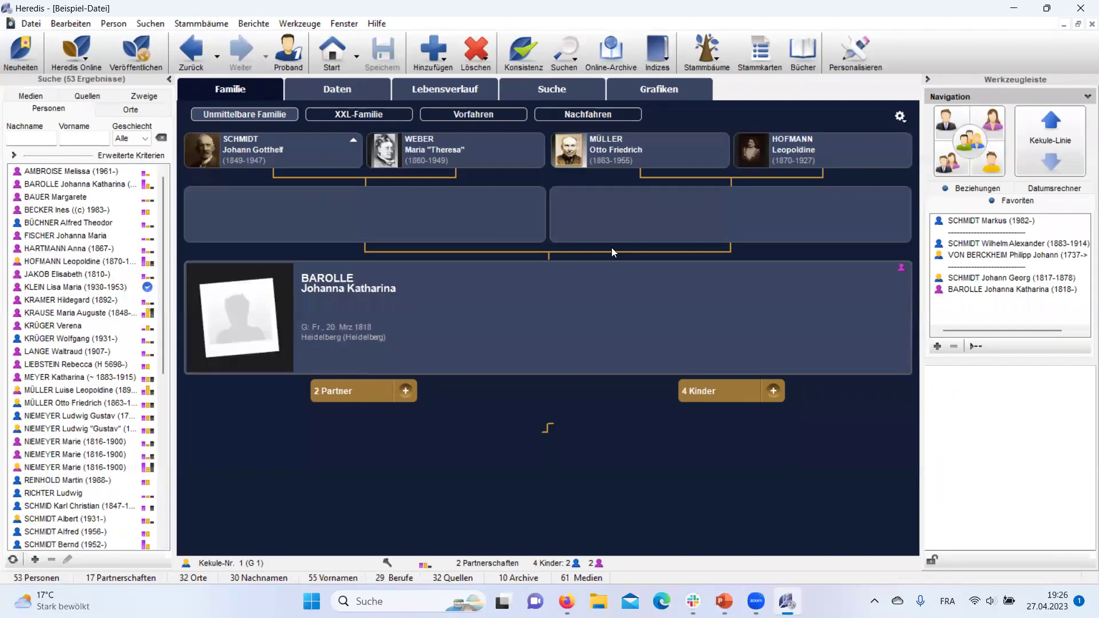
pyautogui.doubleClick(513, 309)
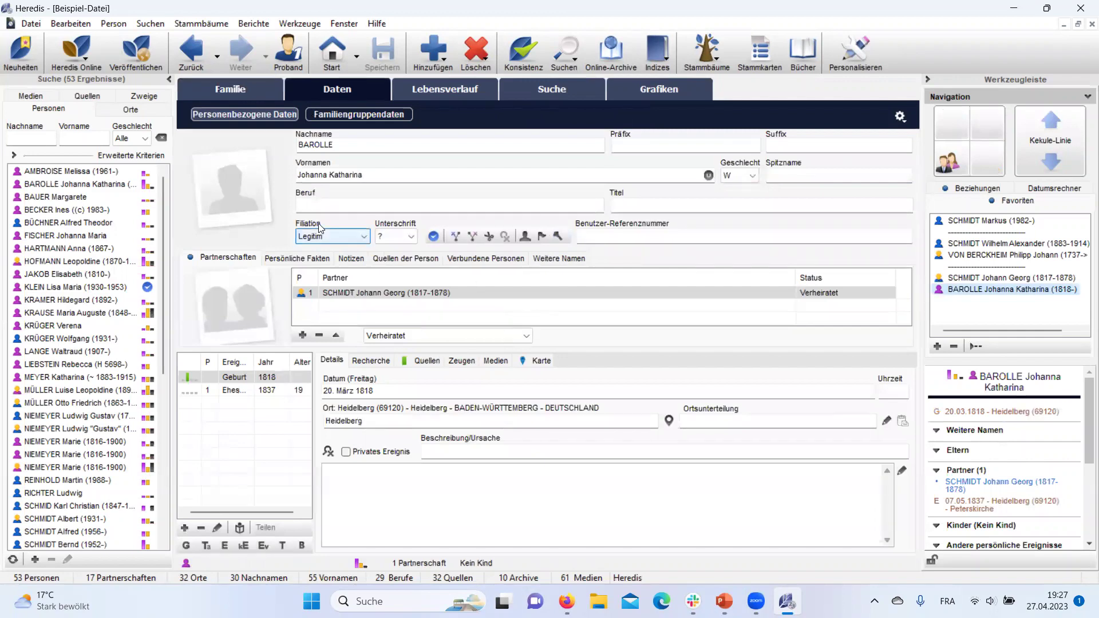
pyautogui.click(243, 390)
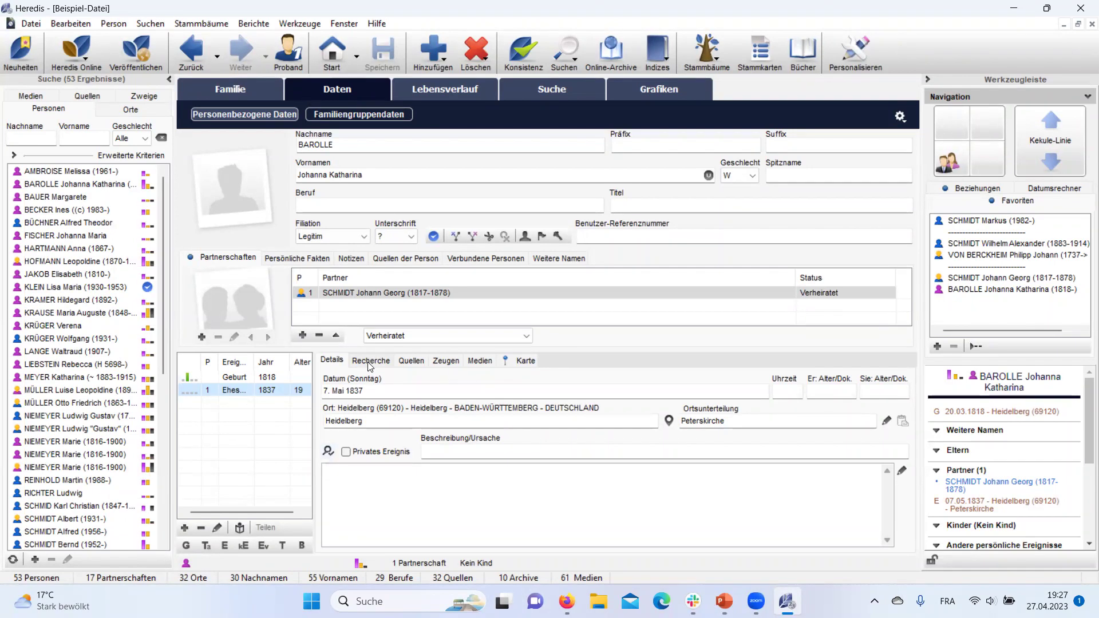
pyautogui.click(331, 448)
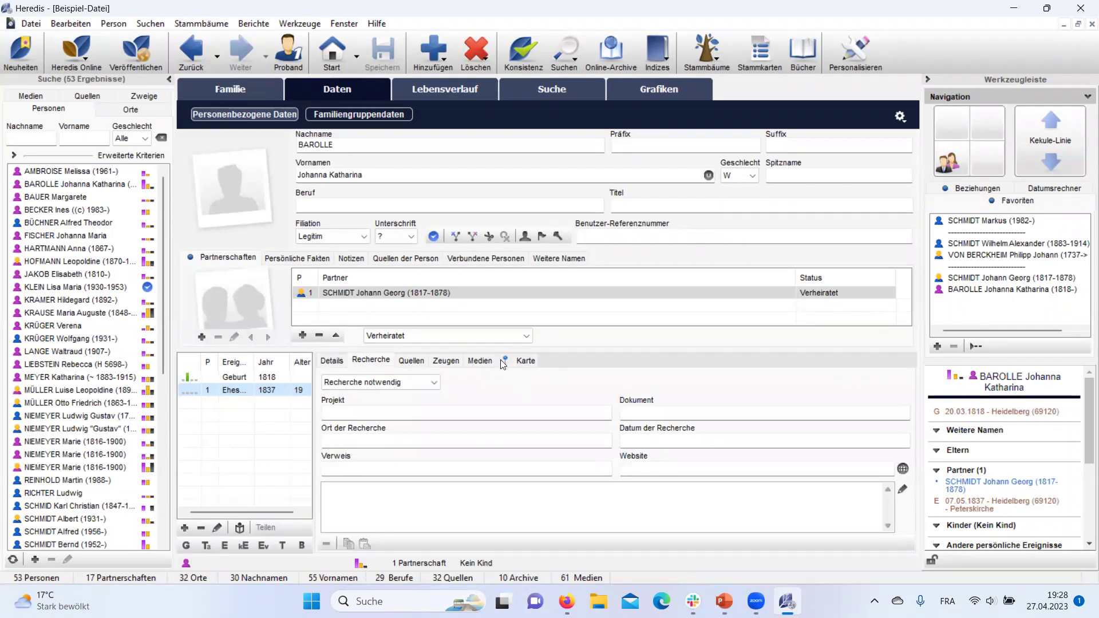
# Assign the marriage research to the project Zweig Schmidt and enter Heiratsurkunde as the document sought
pyautogui.click(435, 384)
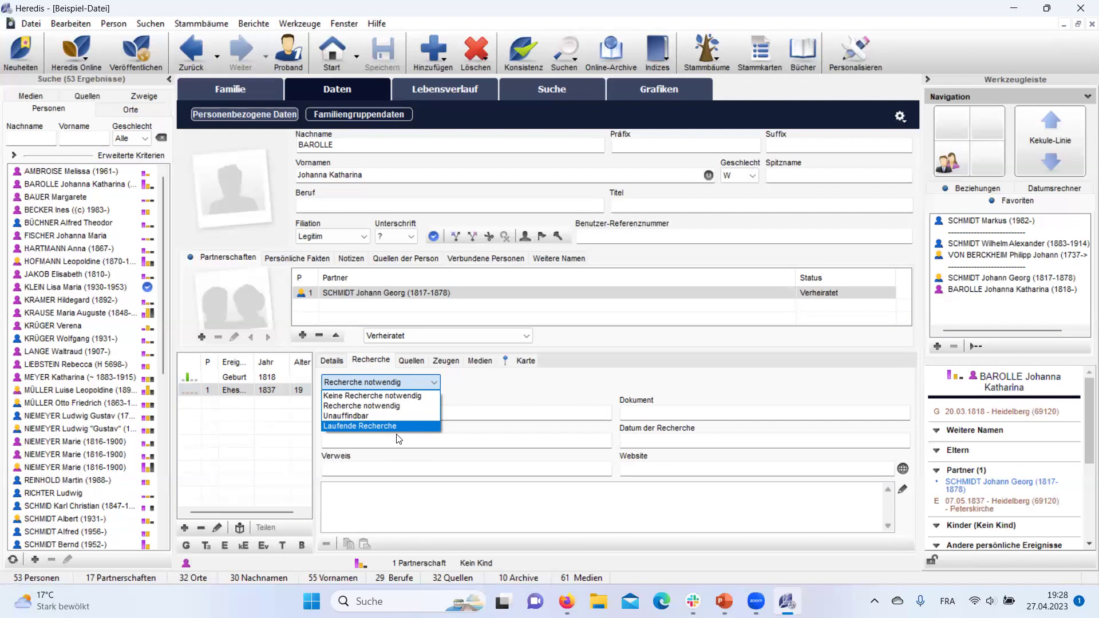
pyautogui.click(492, 399)
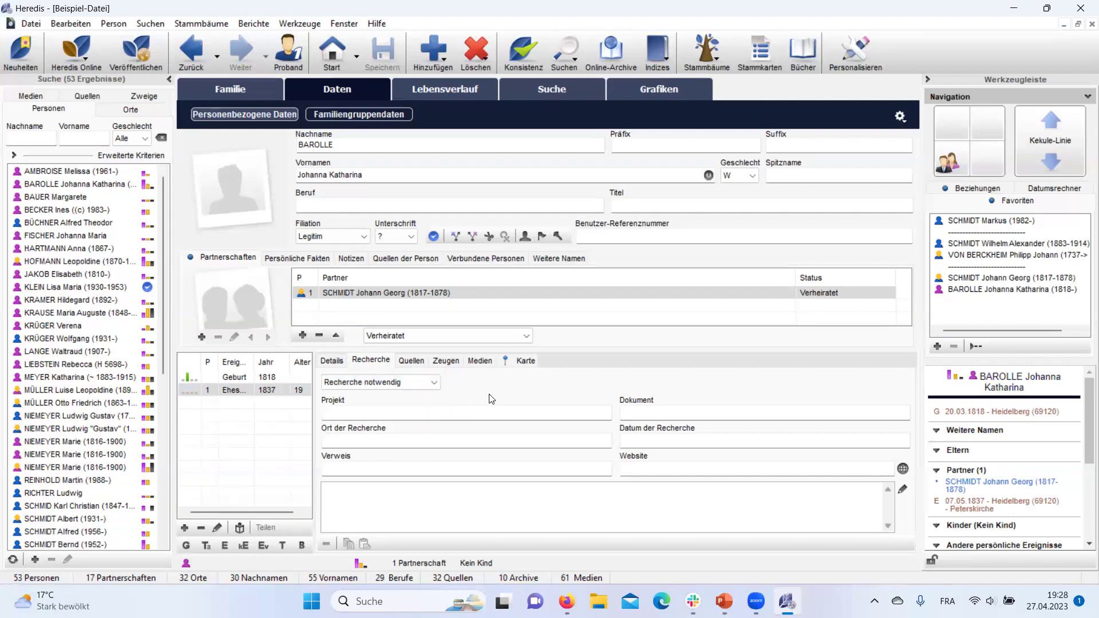
pyautogui.click(391, 412)
pyautogui.write('Zweig')
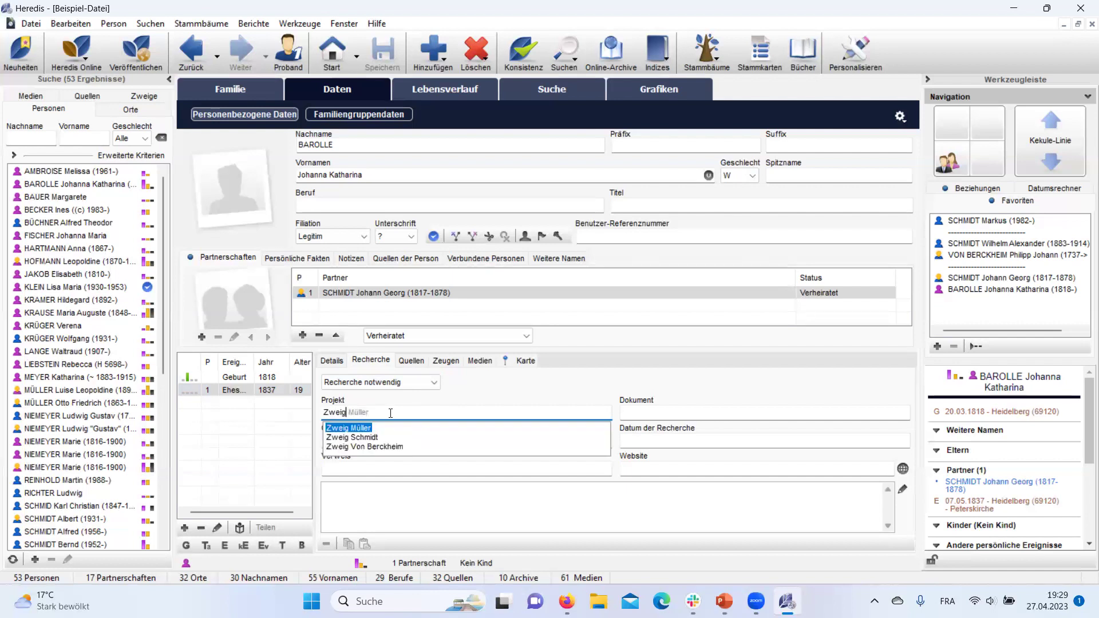
pyautogui.click(369, 438)
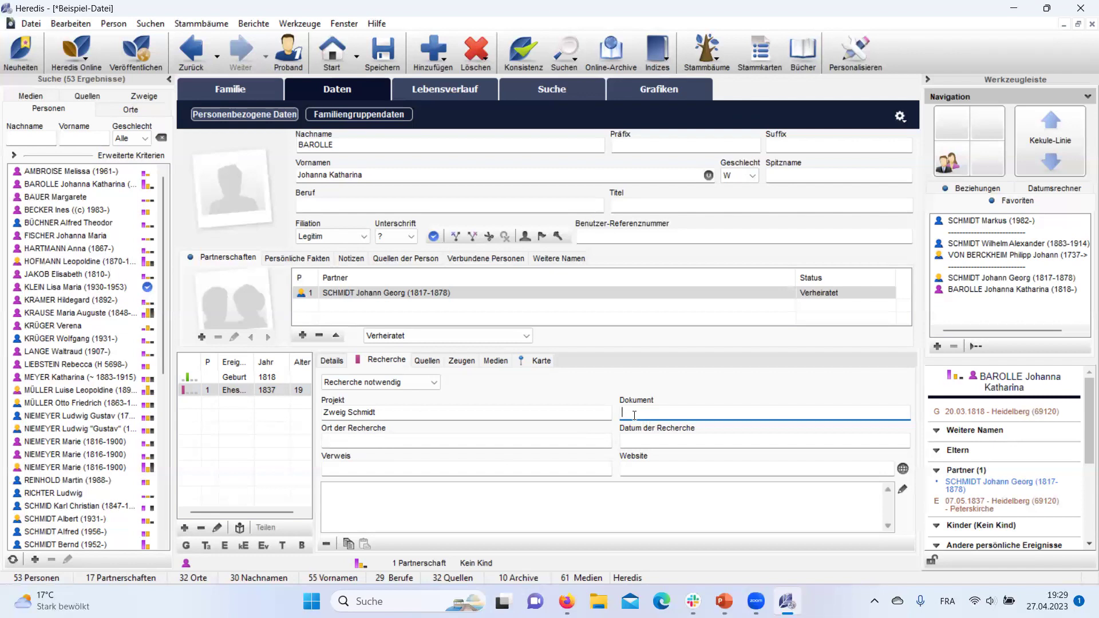
pyautogui.write('Heiratsurkunde')
# Enter the research place Landesarchiv Baden-Württemberg, the date 28.04.2023 and the reference "Brief des Ehemanns an seine Mutter"
pyautogui.click(383, 441)
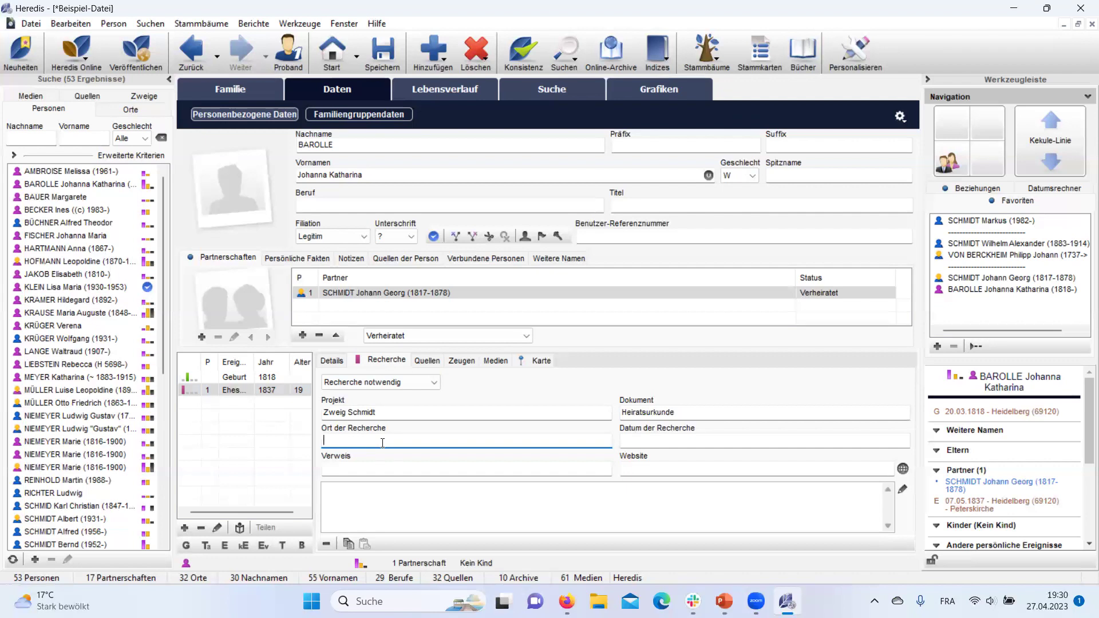
pyautogui.write('Landesarchiv Baden-Württemberg')
pyautogui.click(698, 440)
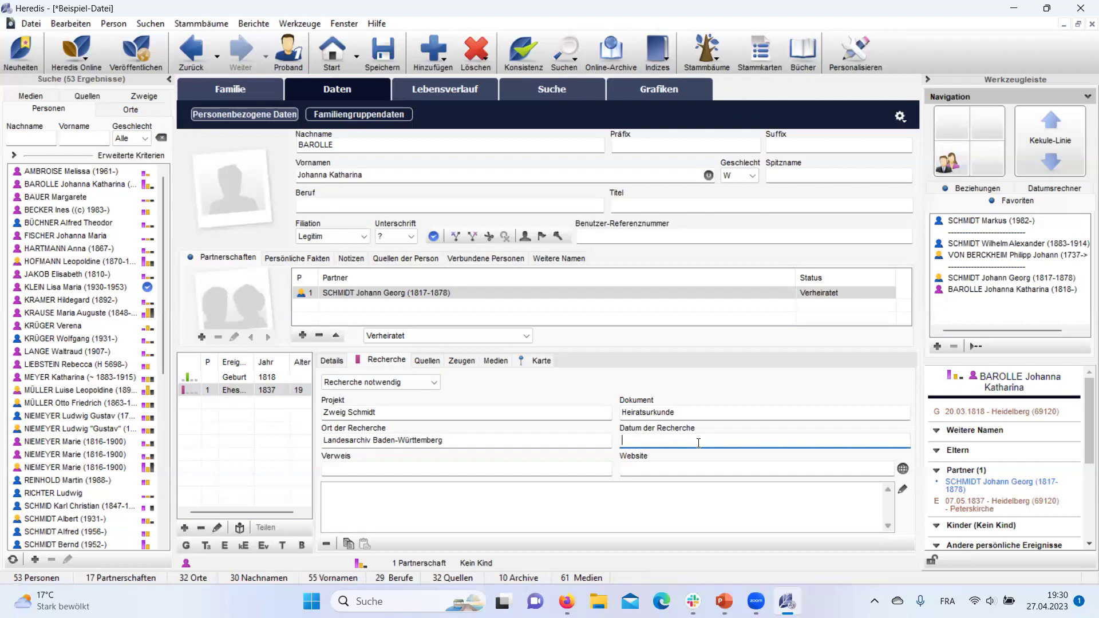
pyautogui.write('28.04.2023')
pyautogui.click(465, 471)
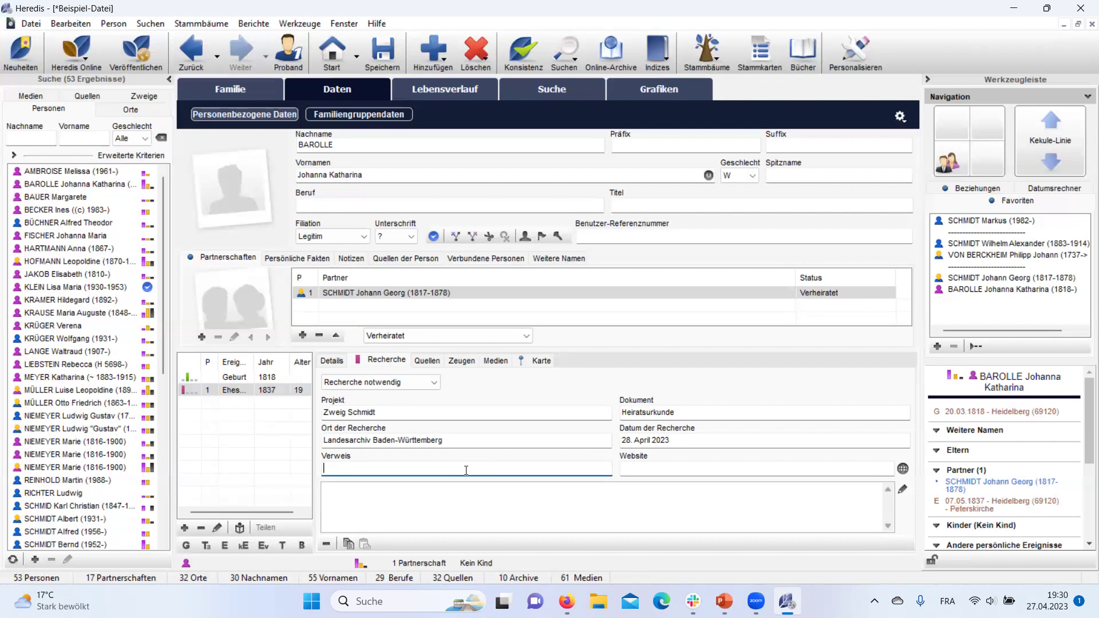
pyautogui.write('Brief des Ehemanns an seine Mutter')
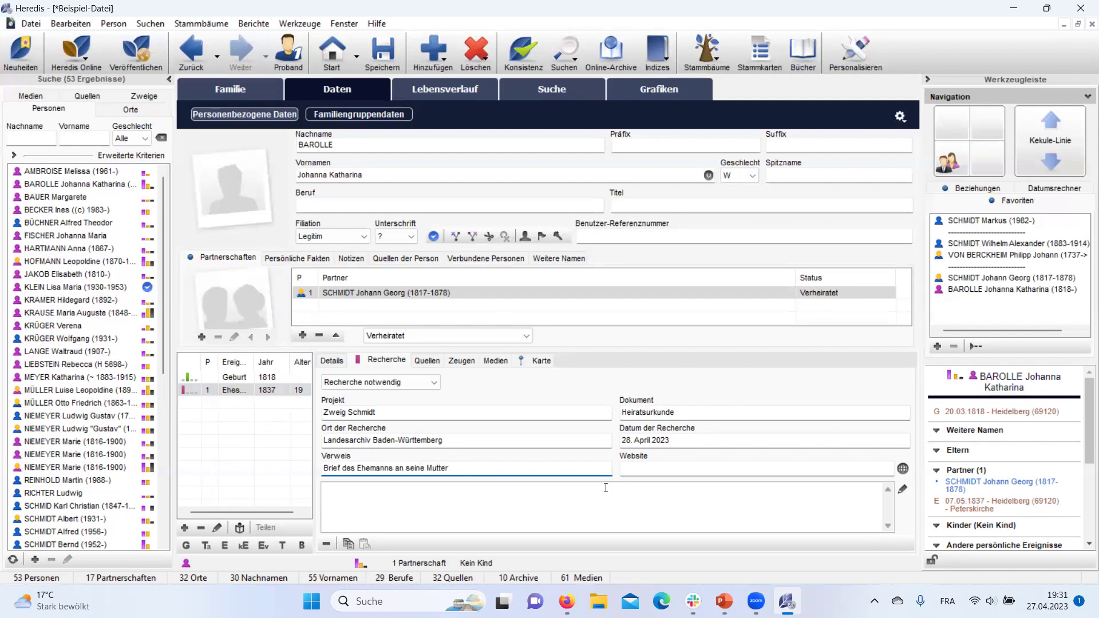
# Copy the website address from the Landesarchiv Baden-Württemberg entry in the archive index, leaving the entry unedited
pyautogui.click(663, 469)
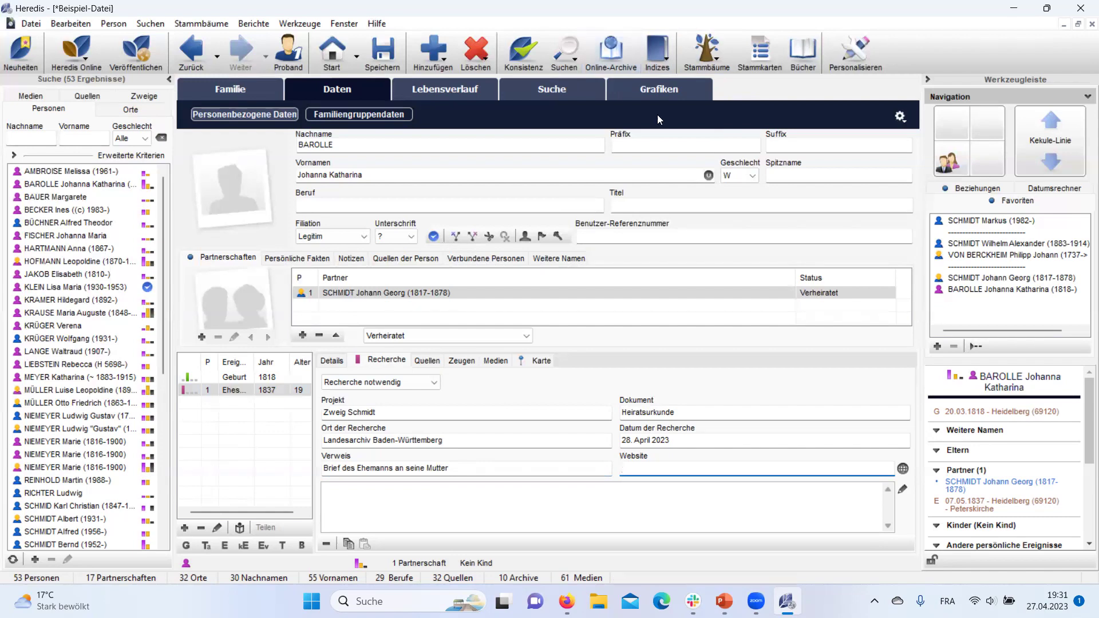
pyautogui.click(661, 60)
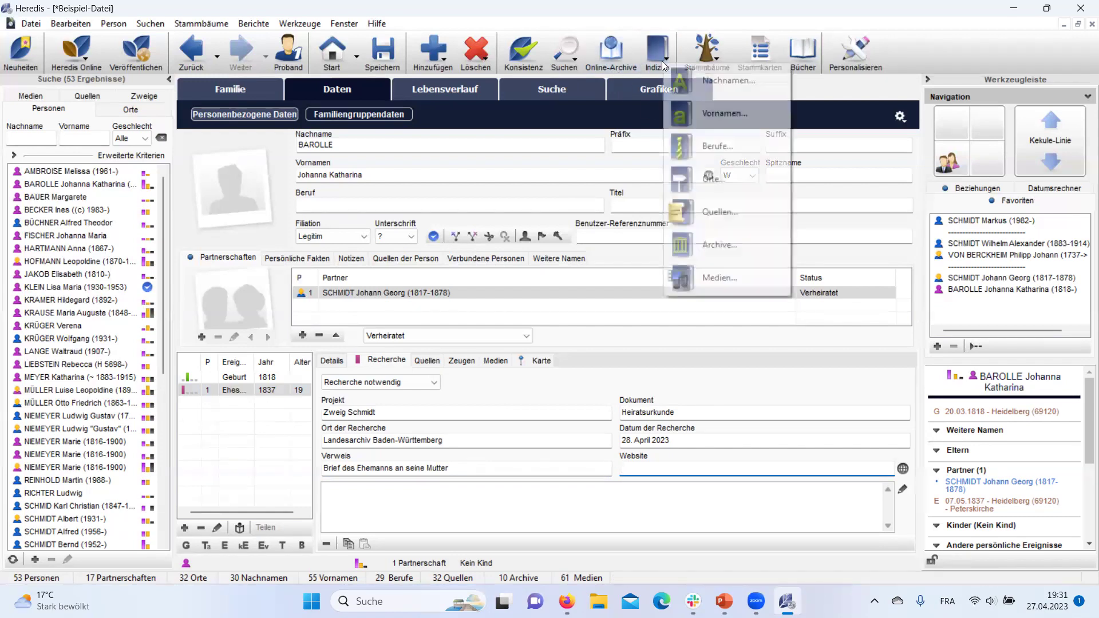
pyautogui.click(730, 233)
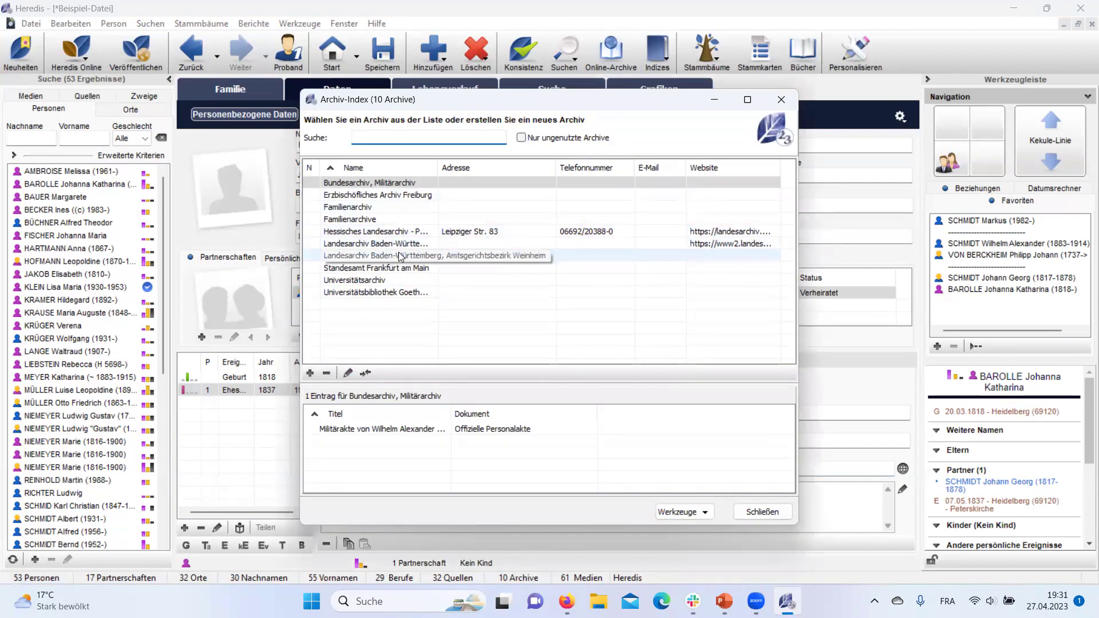
pyautogui.click(421, 243)
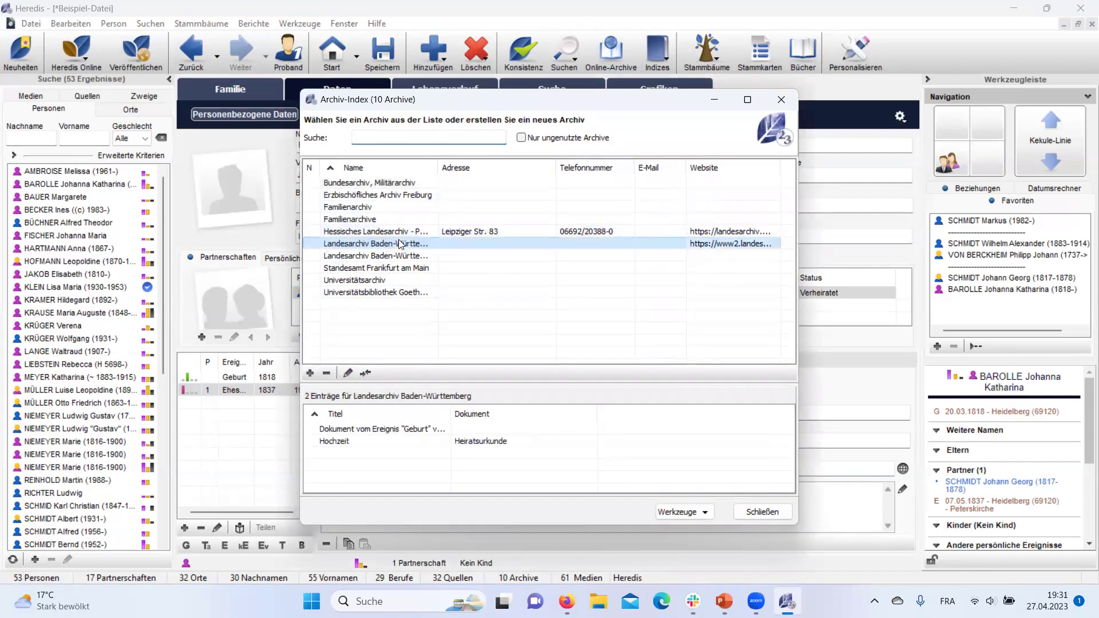
pyautogui.click(350, 373)
pyautogui.click(350, 373)
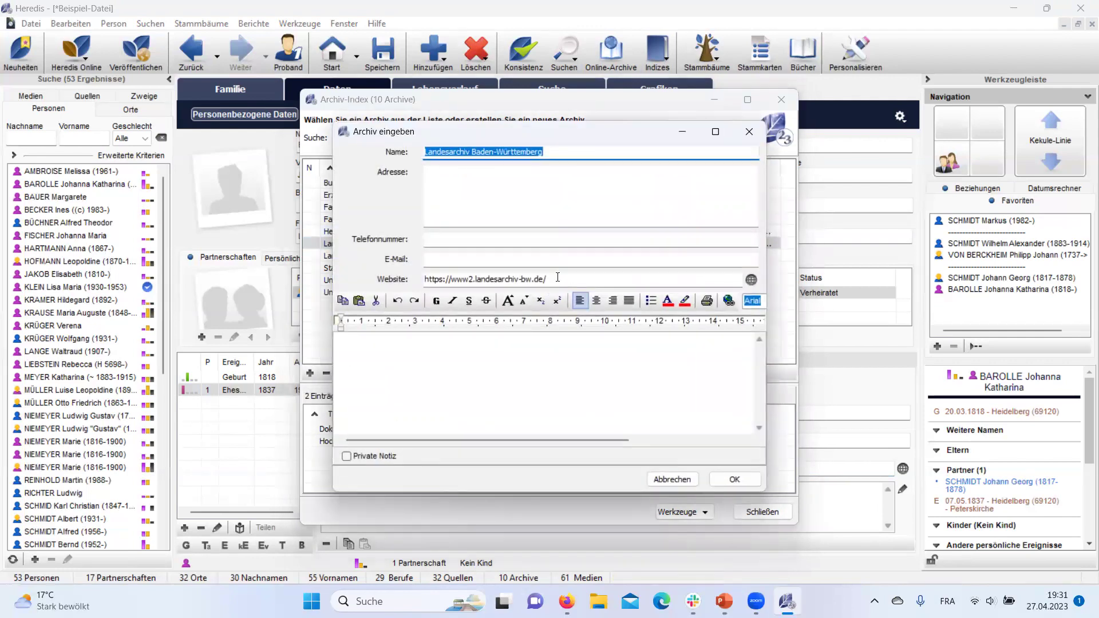
pyautogui.moveTo(557, 278); pyautogui.dragTo(424, 279)
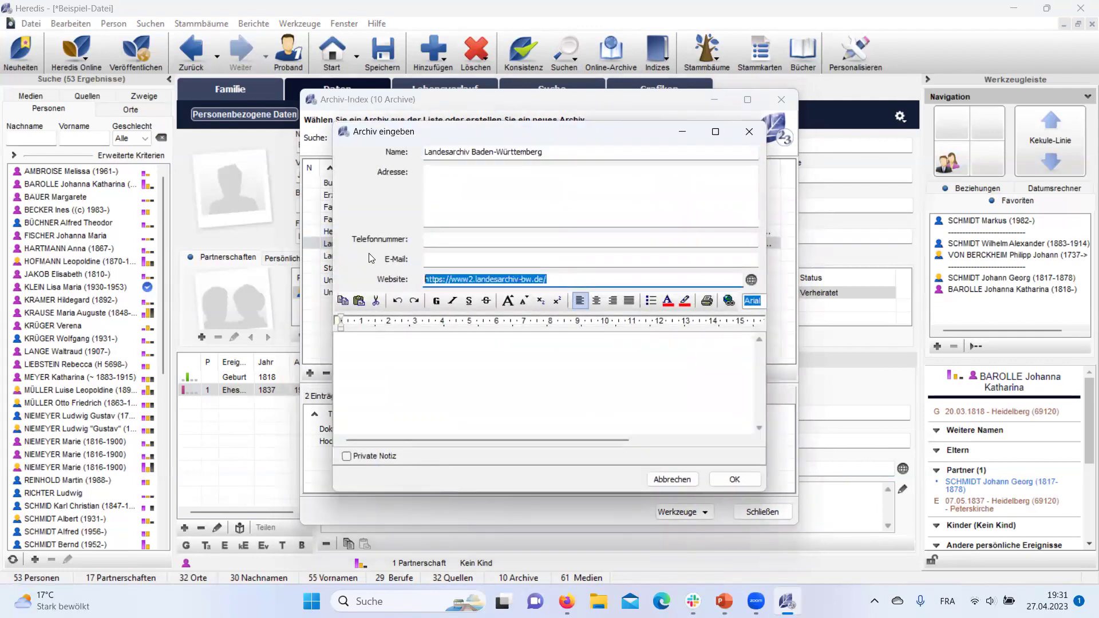
pyautogui.rightClick(466, 276)
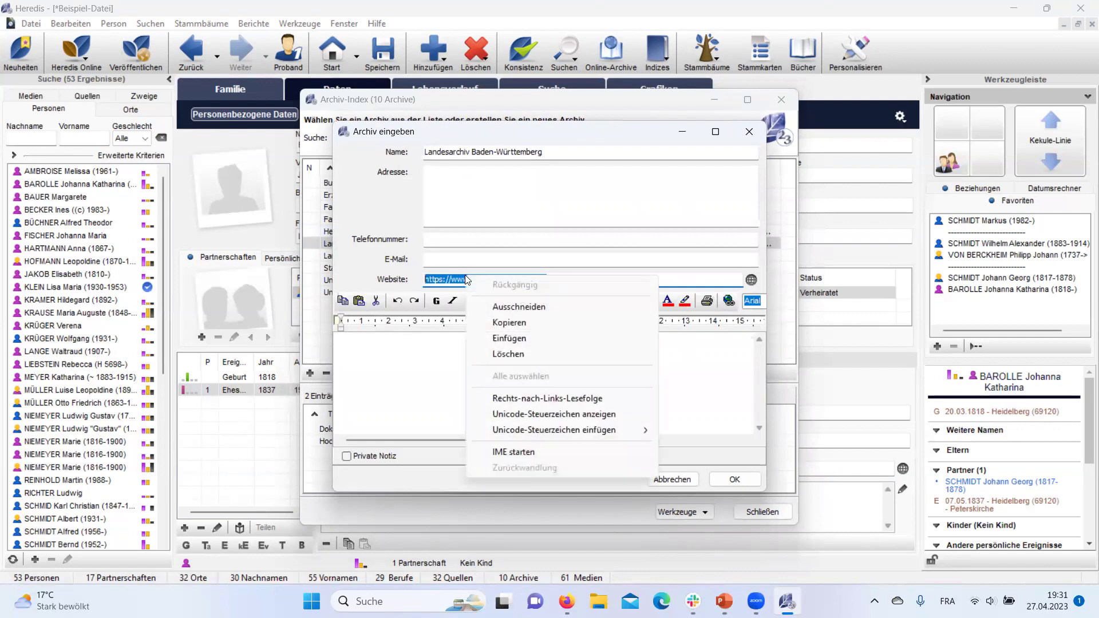
pyautogui.click(508, 324)
pyautogui.click(672, 479)
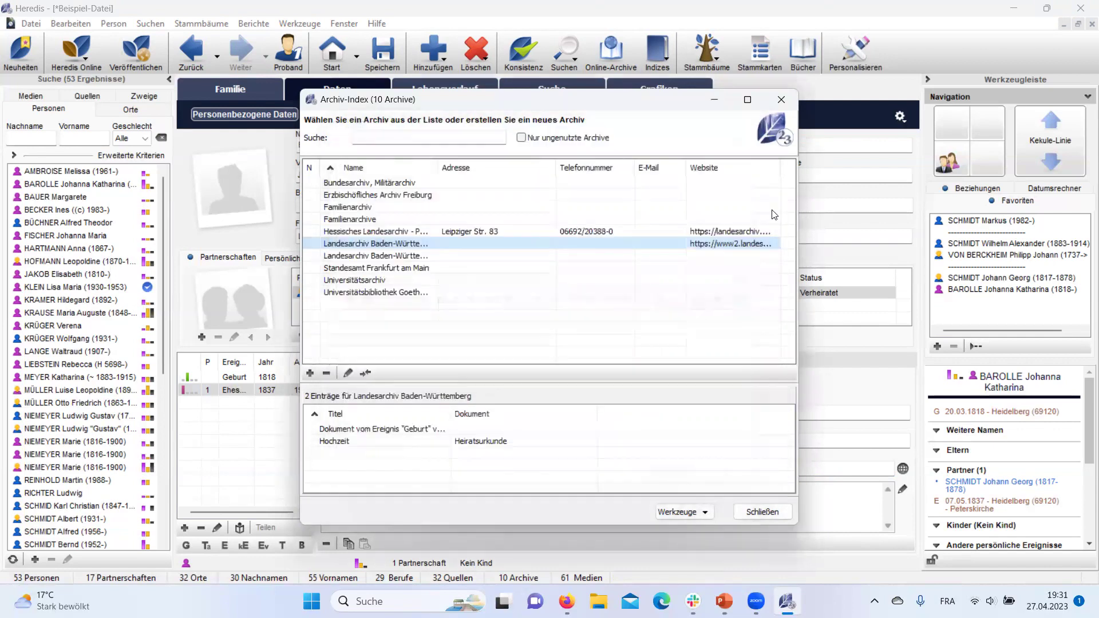
pyautogui.click(761, 511)
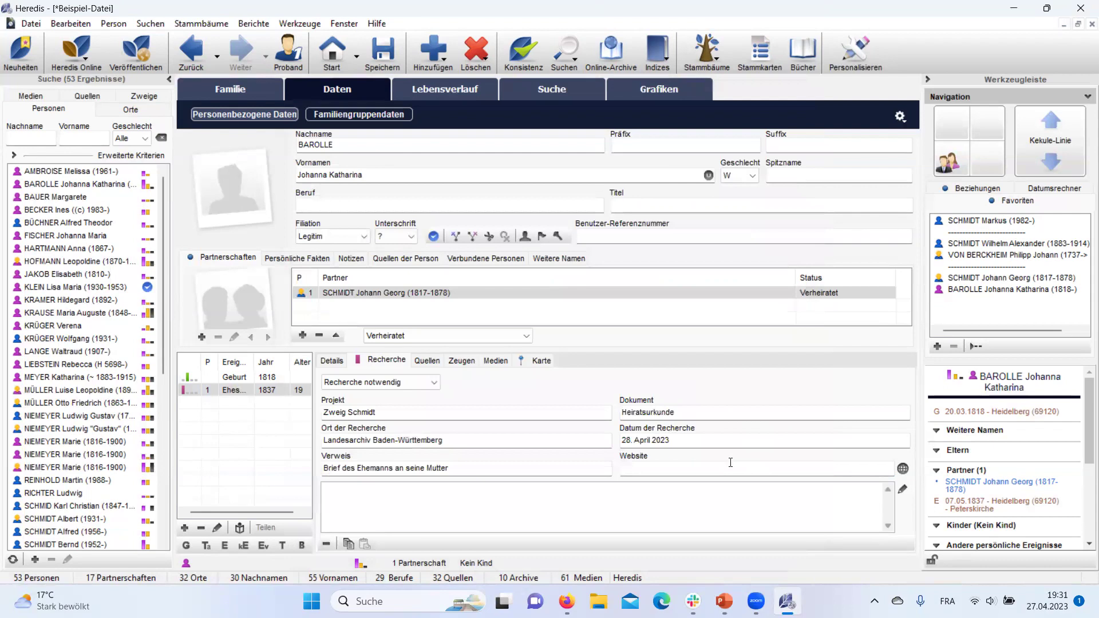
# Paste the copied archive address as the website of the marriage research
pyautogui.rightClick(733, 465)
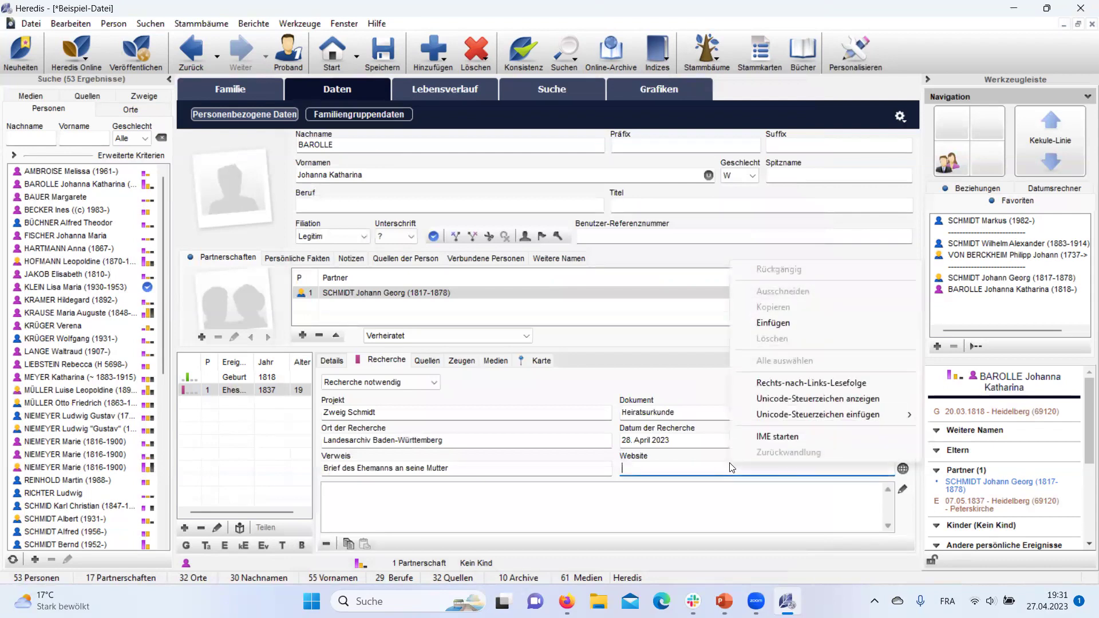
pyautogui.click(773, 323)
pyautogui.click(612, 538)
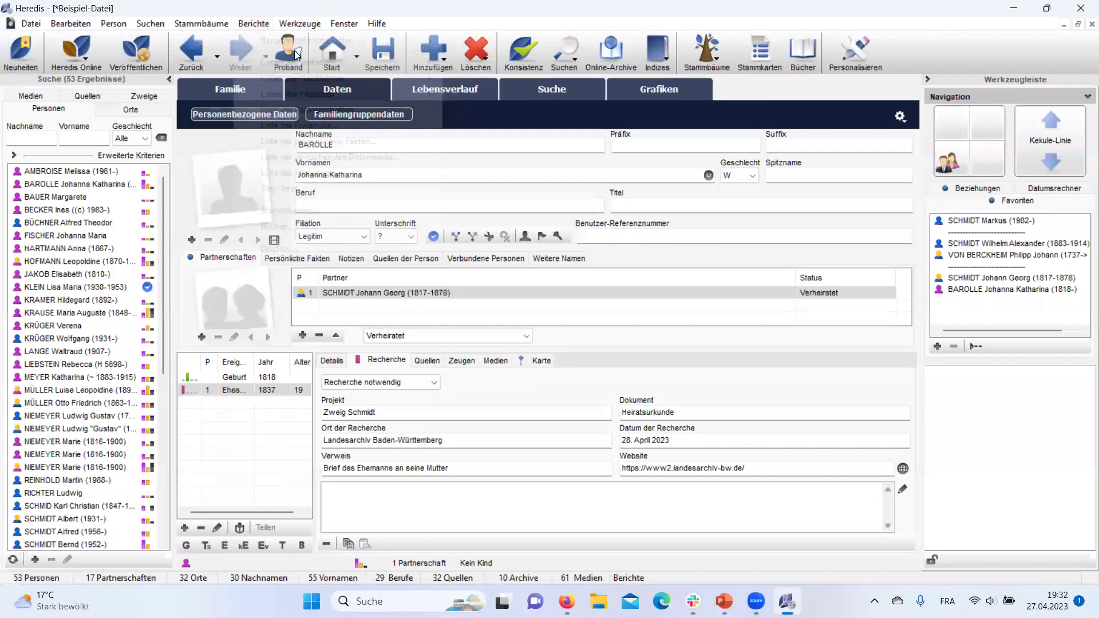
# Generate the Recherche-Protokoll report for the file
pyautogui.click(252, 24)
pyautogui.moveTo(300, 41)
pyautogui.moveTo(595, 141)
pyautogui.click(645, 143)
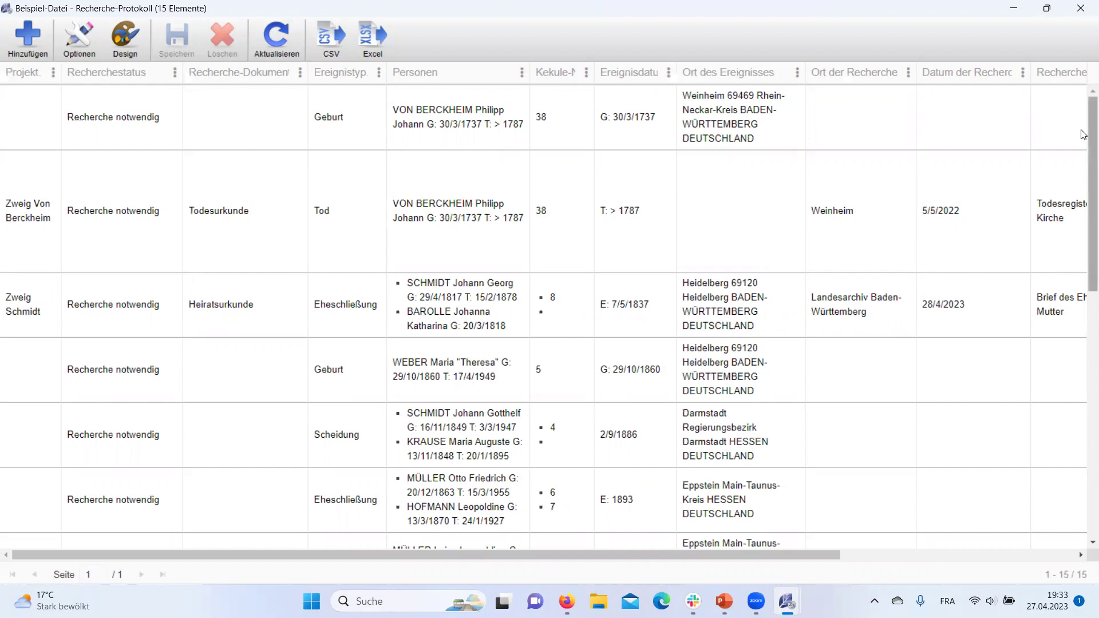
pyautogui.moveTo(1083, 135); pyautogui.dragTo(1081, 6)
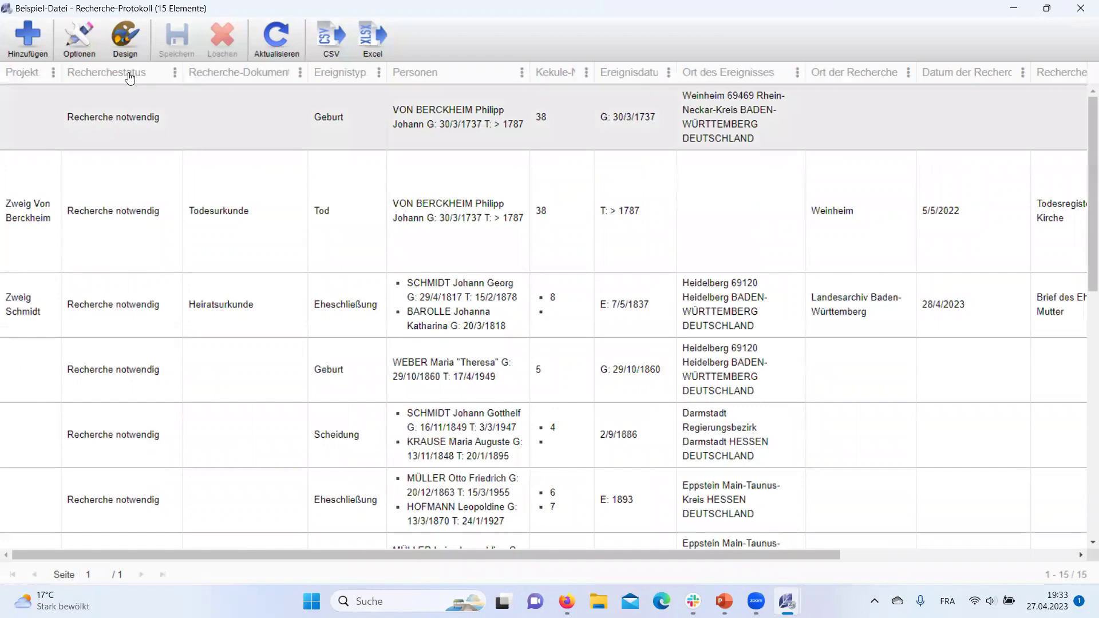
# Add the event's Notiz field as a column to the research protocol and review the notes it contains
pyautogui.click(9, 43)
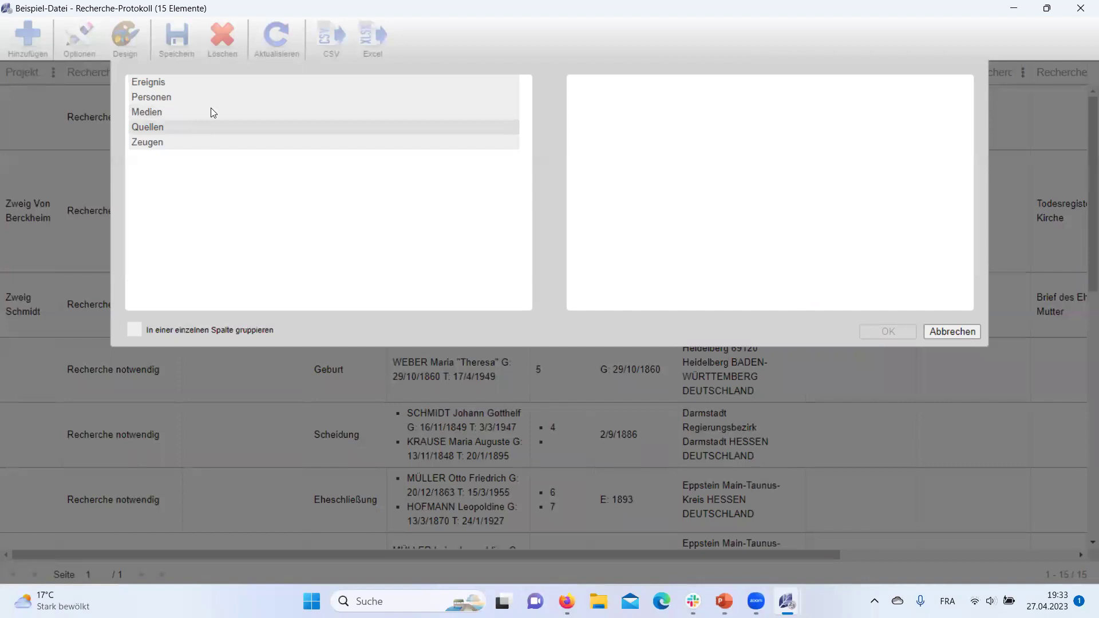
pyautogui.click(232, 83)
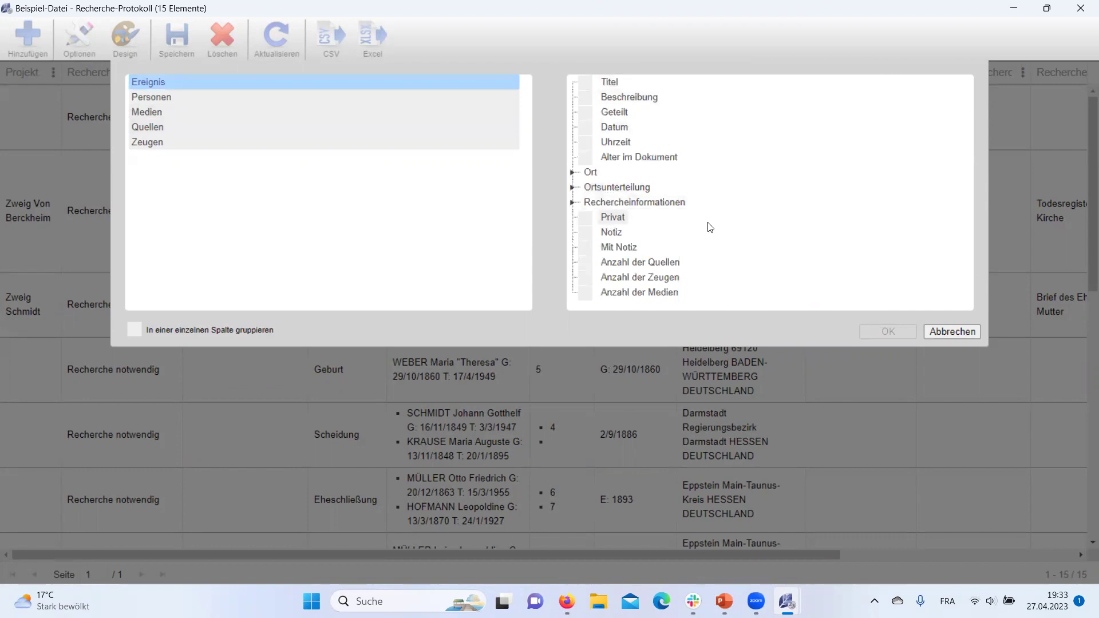
pyautogui.click(585, 233)
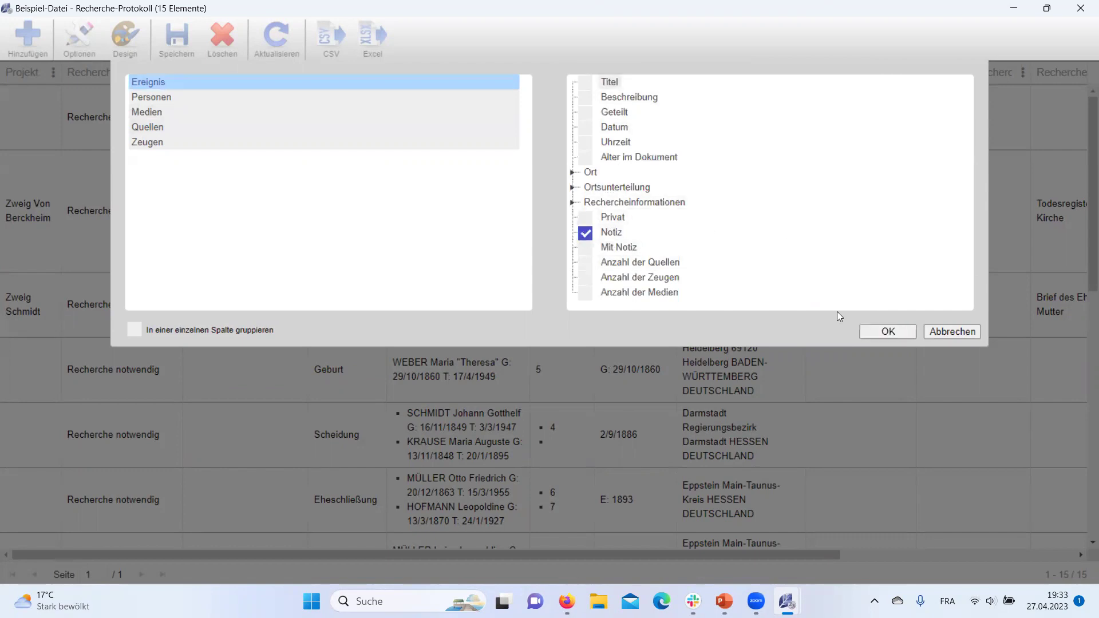
pyautogui.click(886, 332)
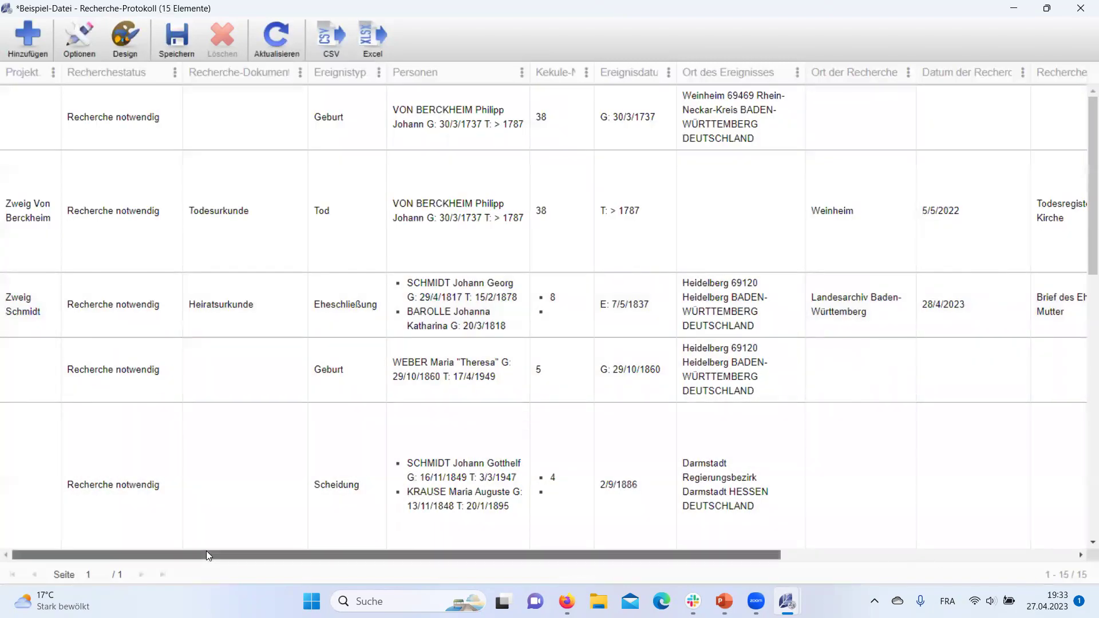
pyautogui.moveTo(206, 550); pyautogui.dragTo(500, 554)
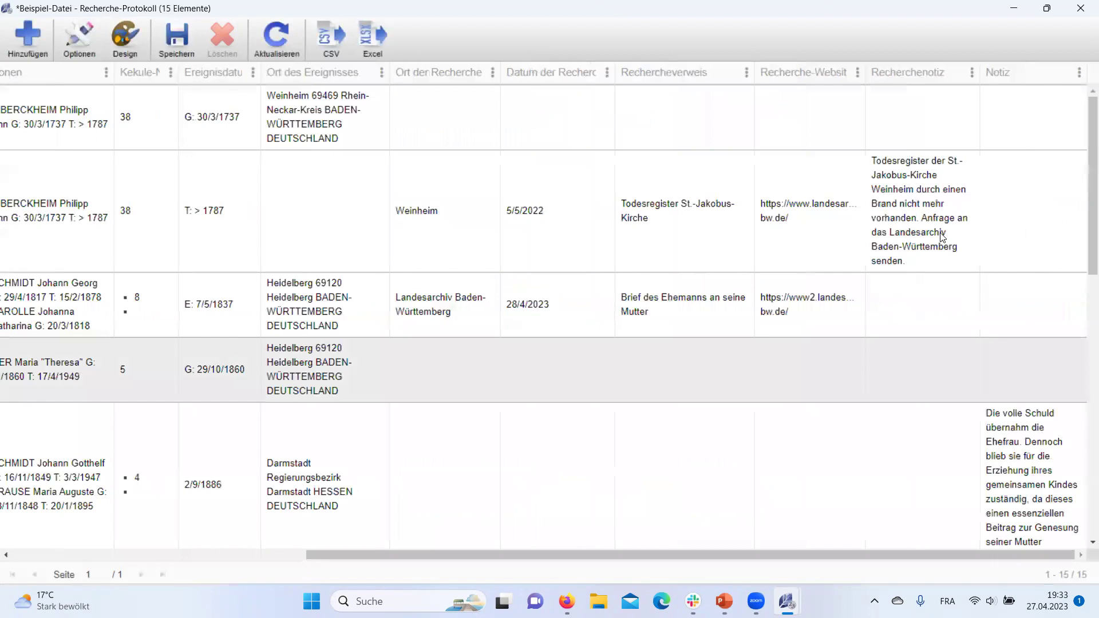
pyautogui.scroll(-1, 1082, 248)
pyautogui.scroll(-3, 1082, 247)
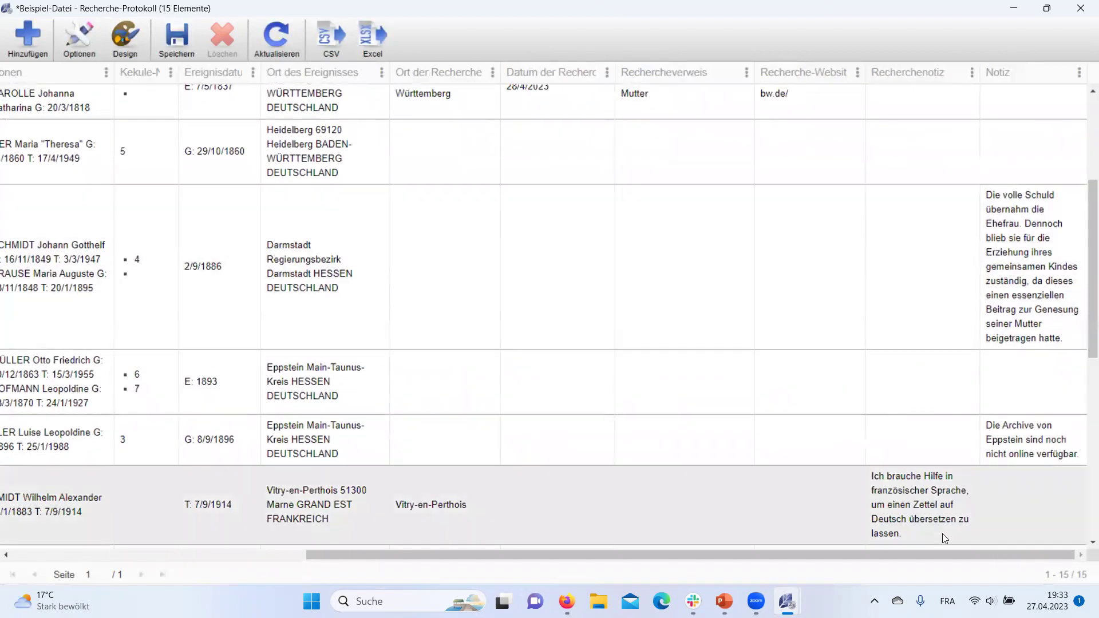
pyautogui.scroll(3, 1083, 176)
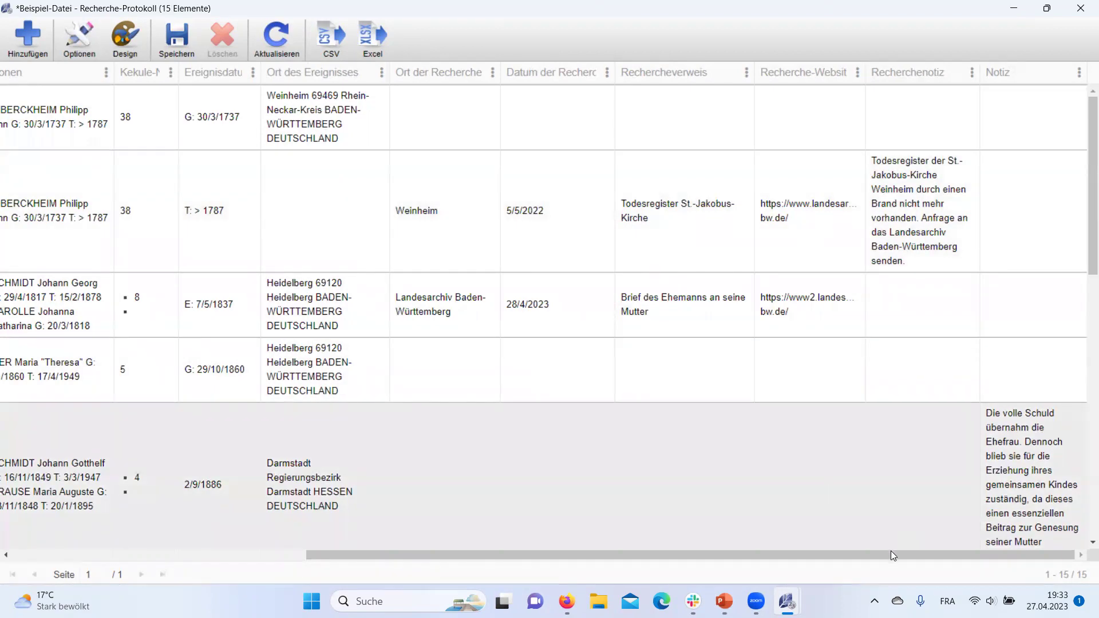
pyautogui.hscroll(-5, 888, 552)
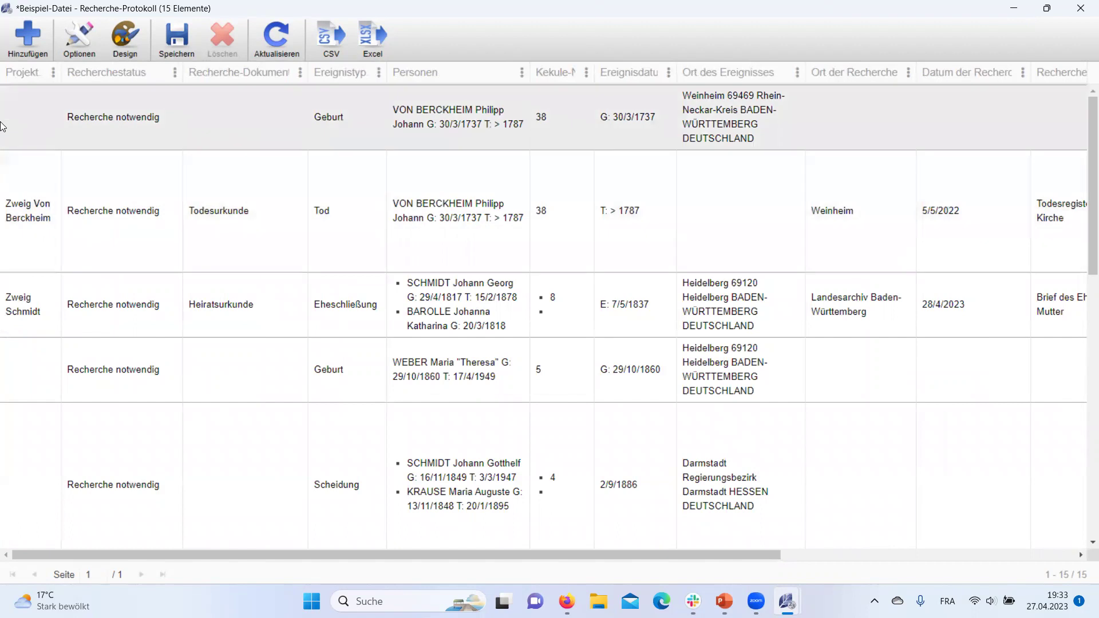
# Group the research protocol's entries by Projekt
pyautogui.click(72, 44)
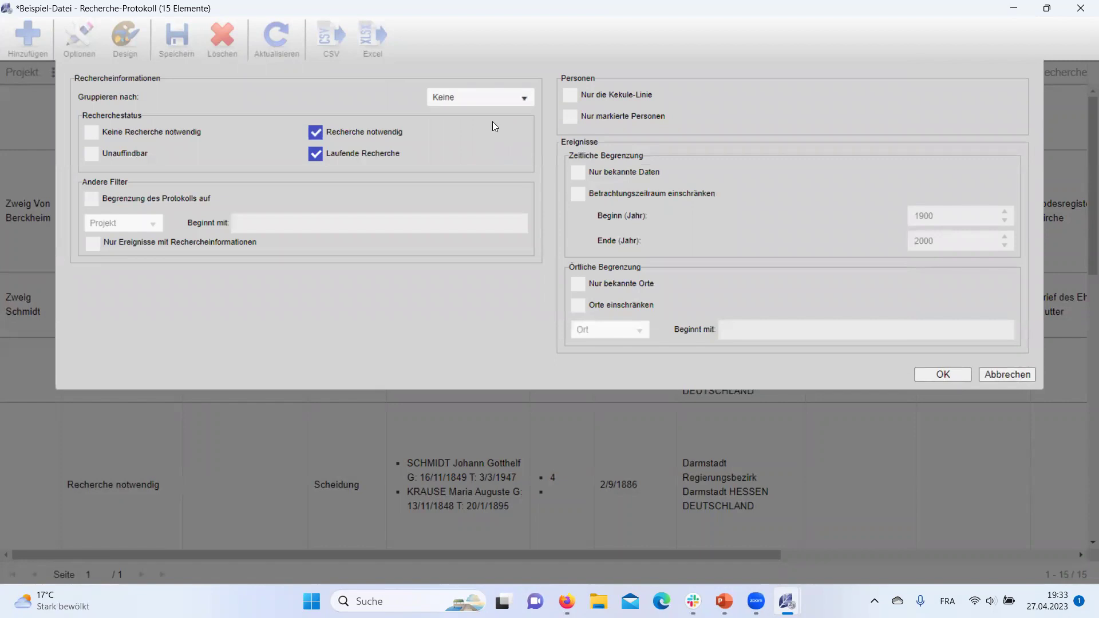
pyautogui.click(524, 103)
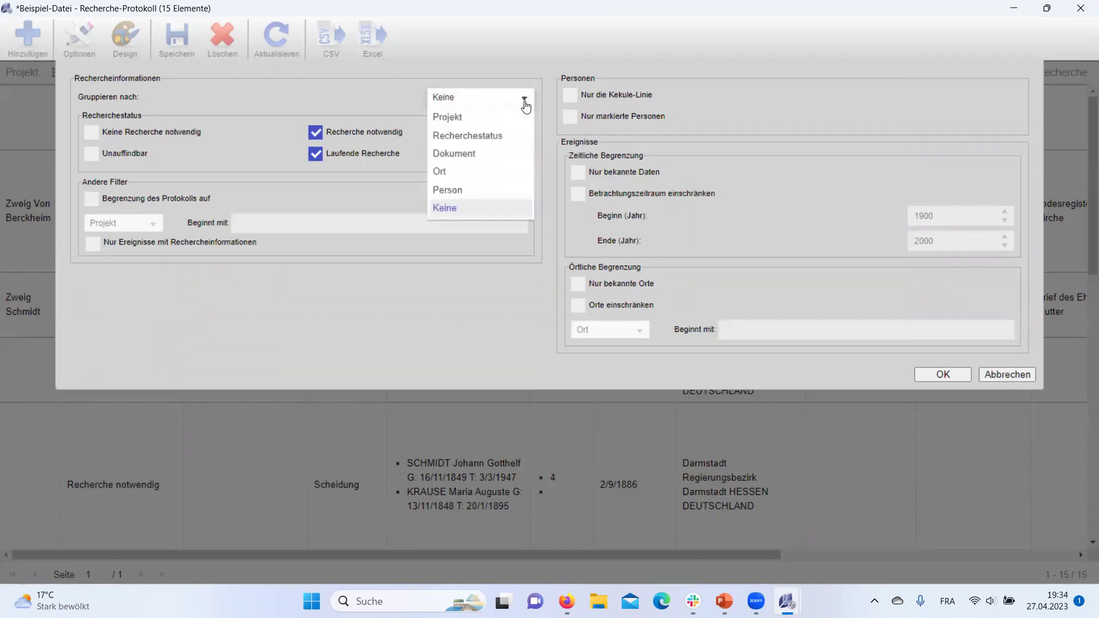
pyautogui.click(508, 119)
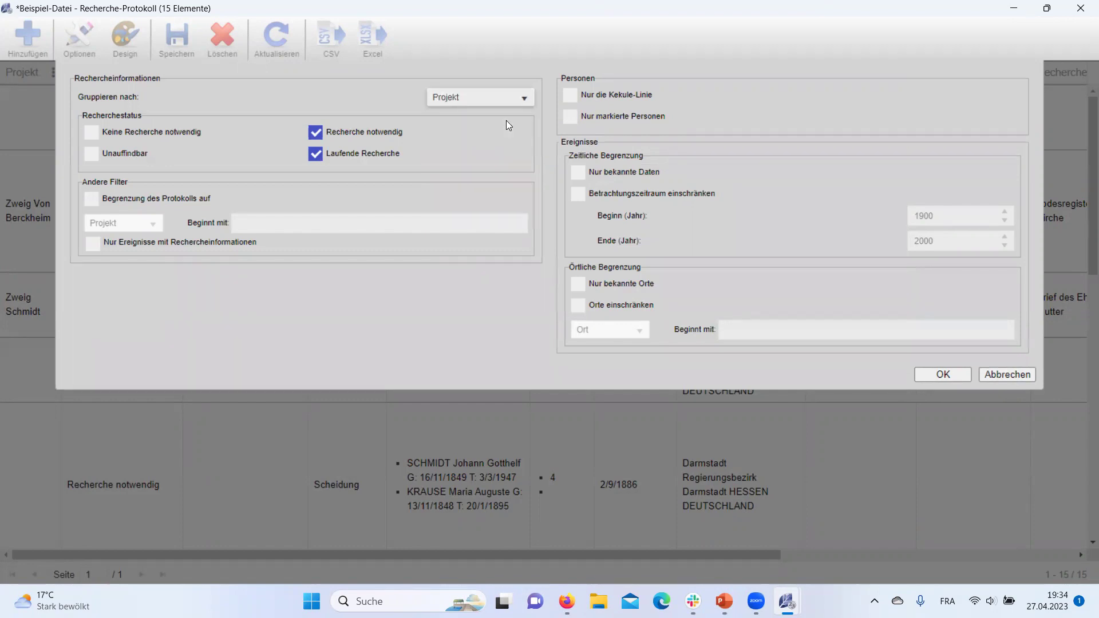
pyautogui.click(946, 375)
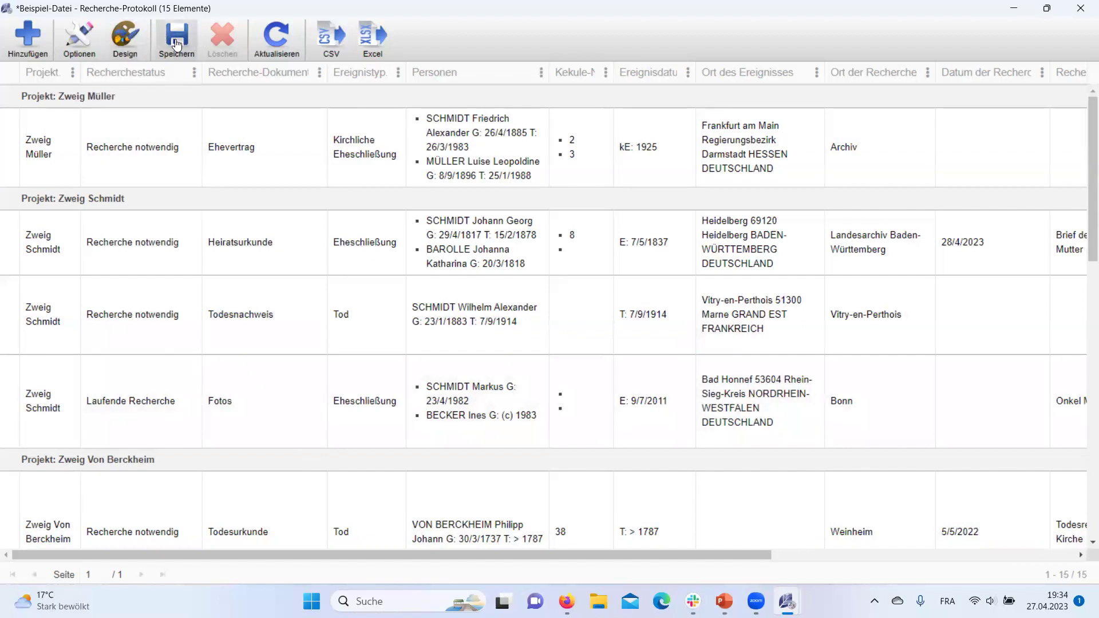
# Limit the research protocol to entries whose Projekt begins with "Zweig Schmidt"
pyautogui.click(88, 30)
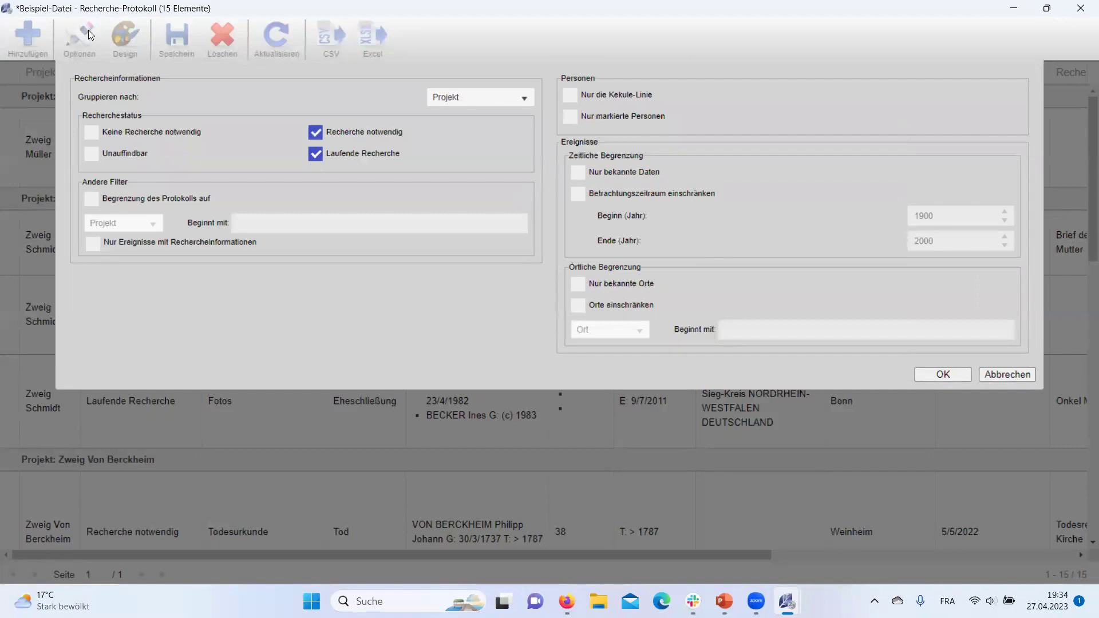
pyautogui.click(91, 199)
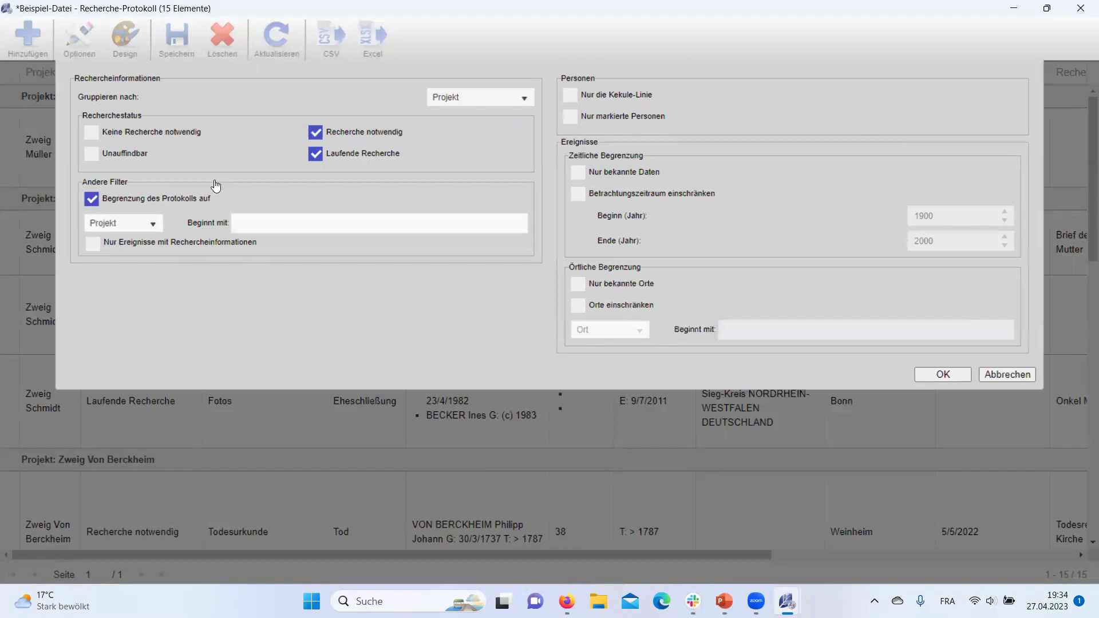
pyautogui.click(328, 225)
pyautogui.write('Zweig')
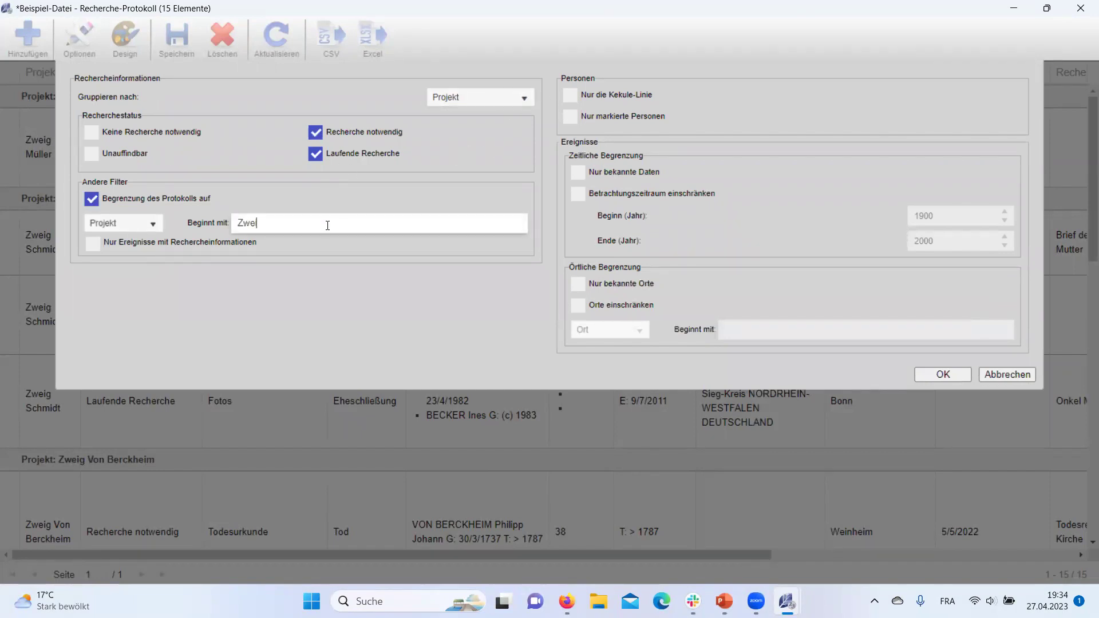
pyautogui.write(' Schmidt')
pyautogui.click(955, 375)
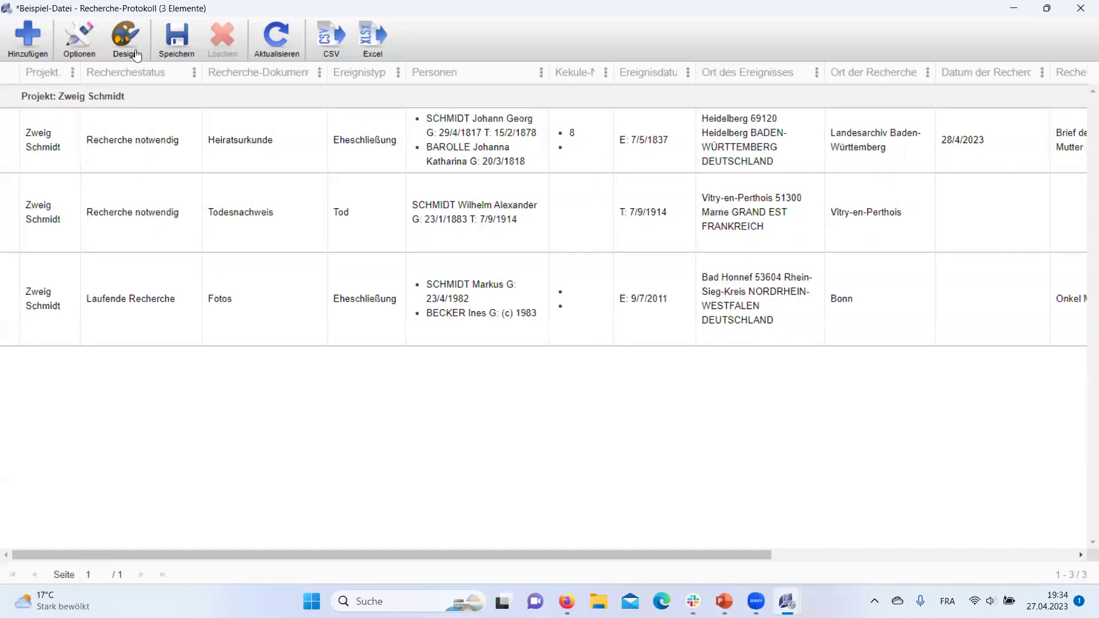
# Save the customised protocol as a template named "Recherche-Protokoll_Zweig Schmidt"
pyautogui.click(182, 40)
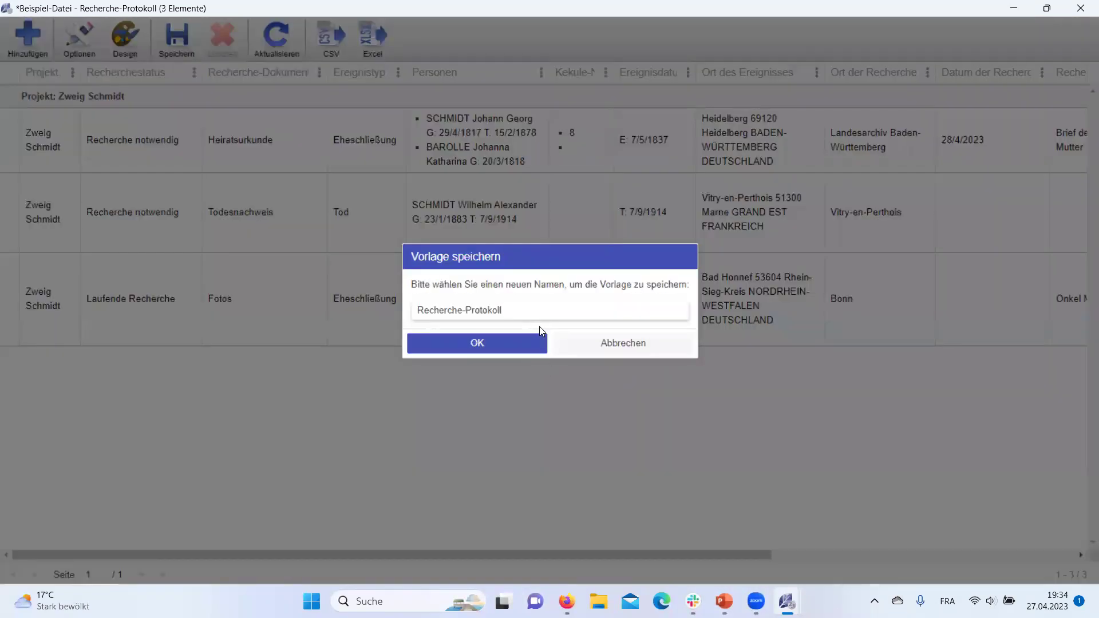
pyautogui.write('_Zweig Schmidt')
pyautogui.click(517, 346)
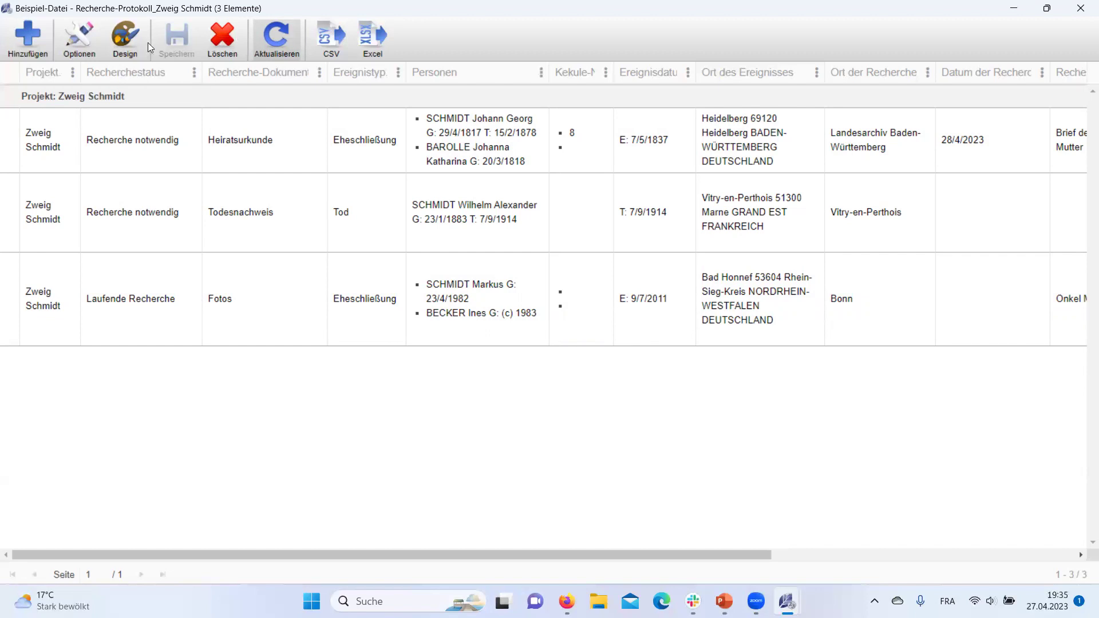
# Try grouping the protocol by Ort without the project limit, and close it without saving the template changes
pyautogui.click(82, 35)
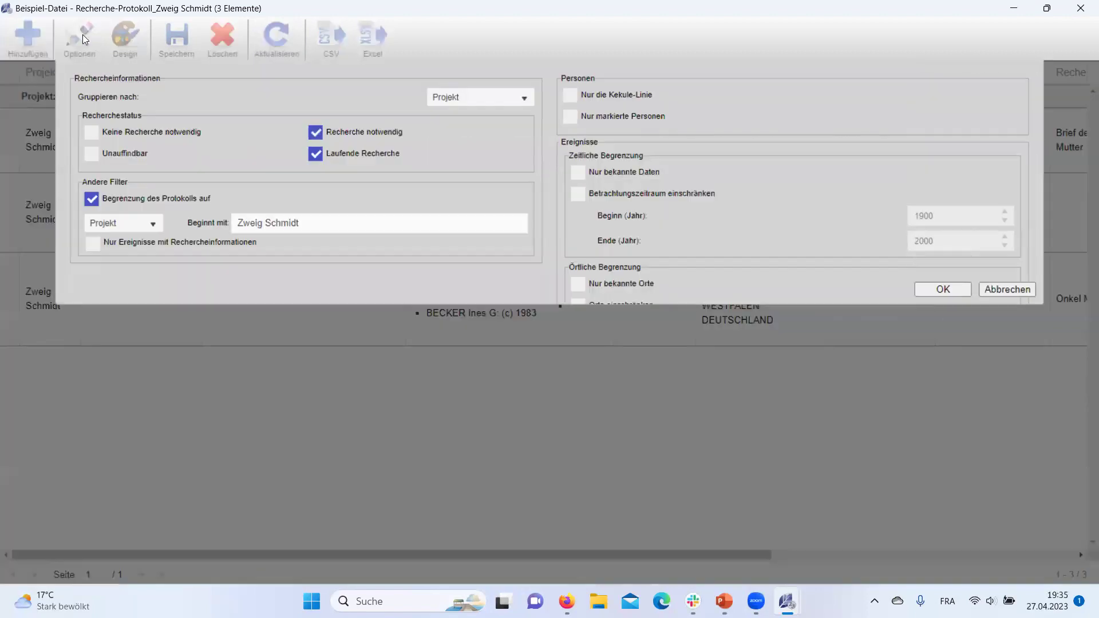
pyautogui.click(523, 99)
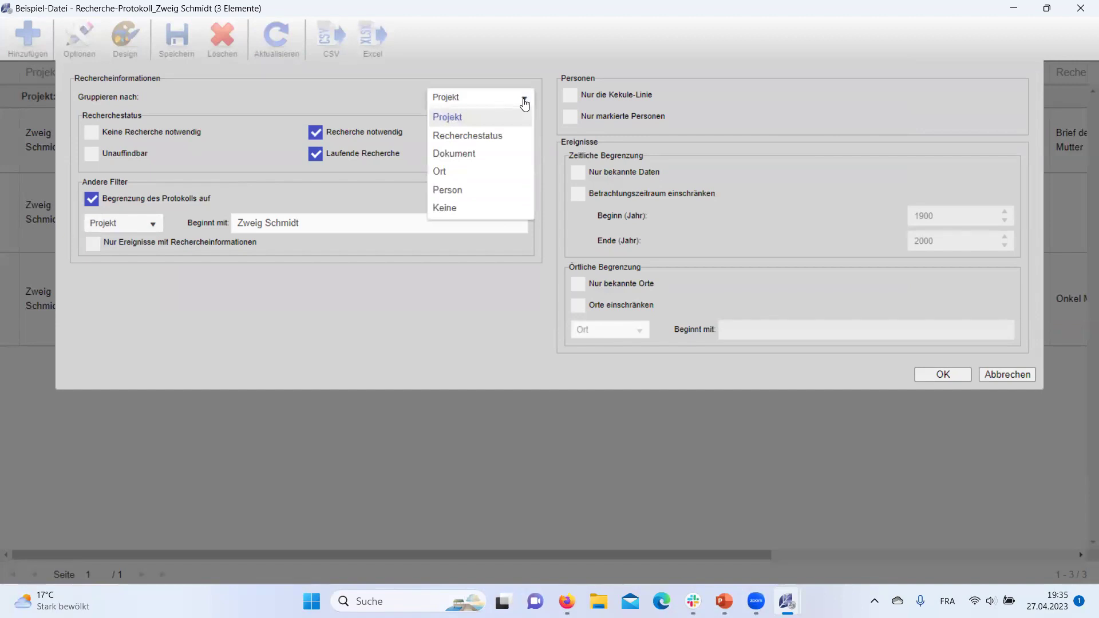
pyautogui.click(482, 170)
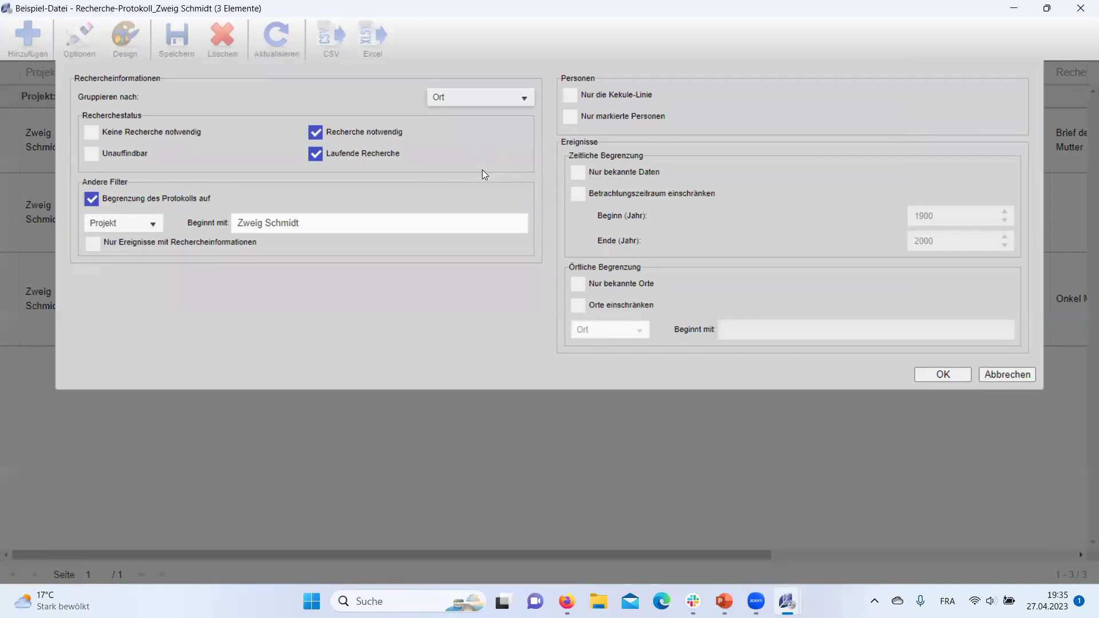
pyautogui.click(94, 199)
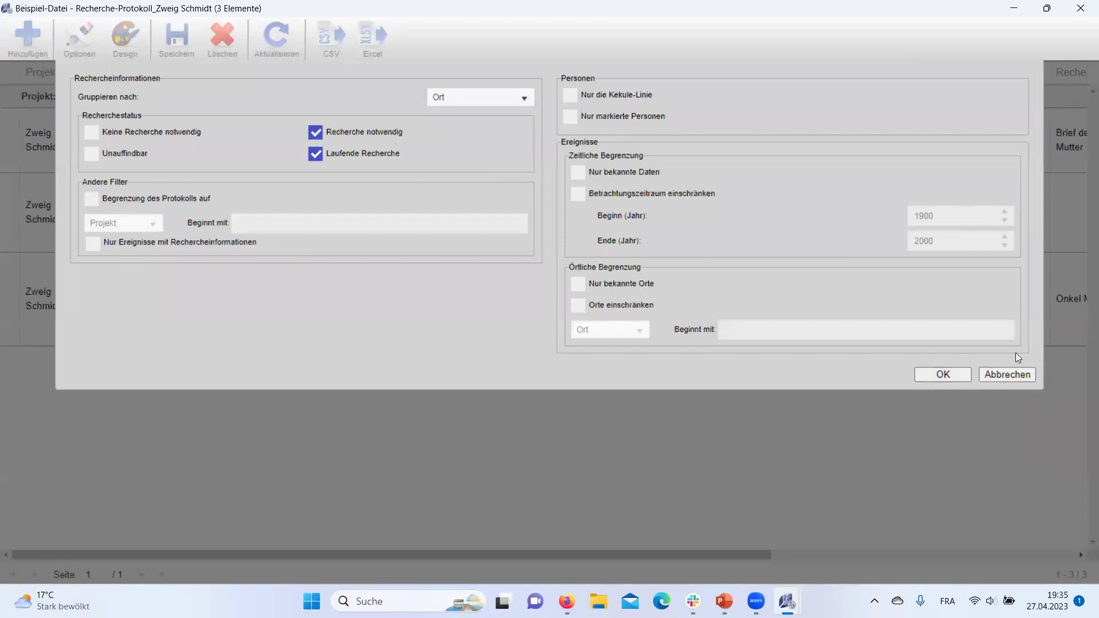
pyautogui.click(952, 373)
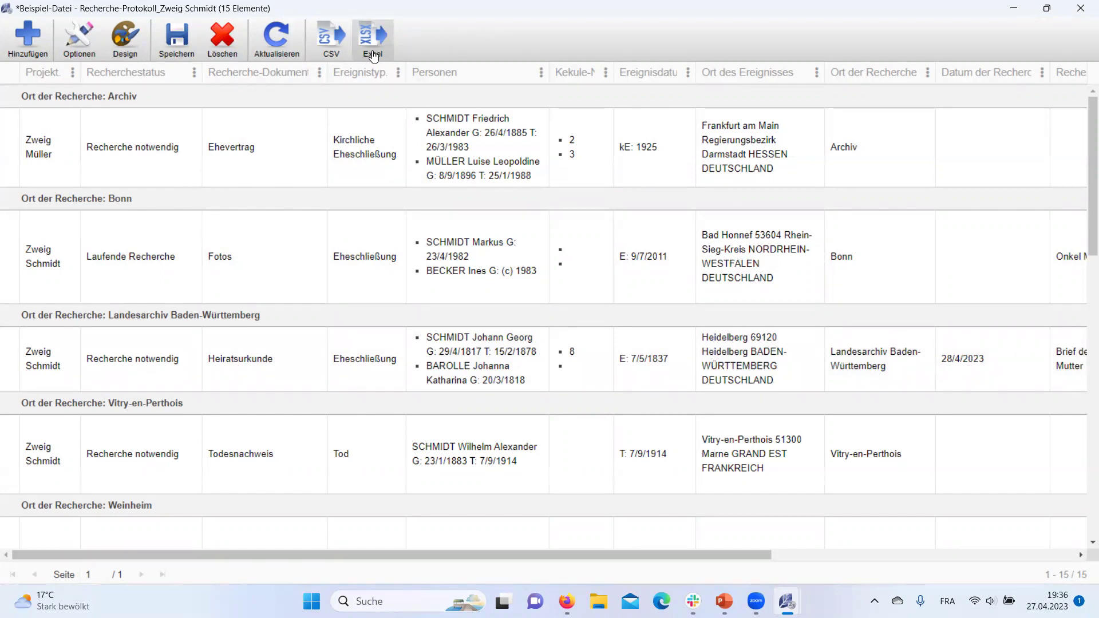
pyautogui.click(1082, 5)
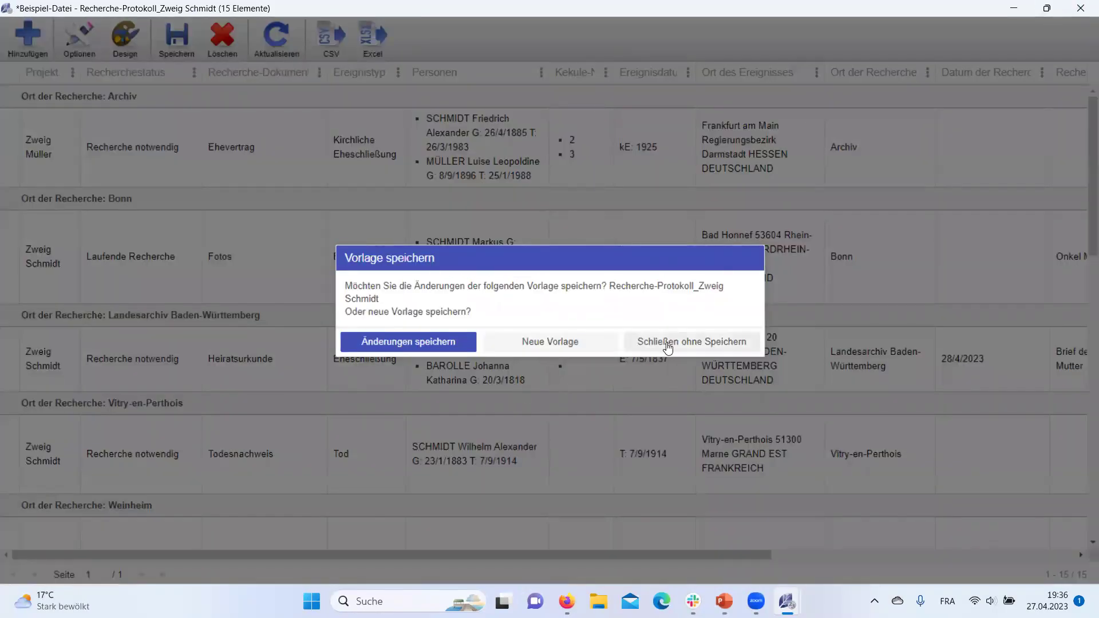
pyautogui.click(666, 343)
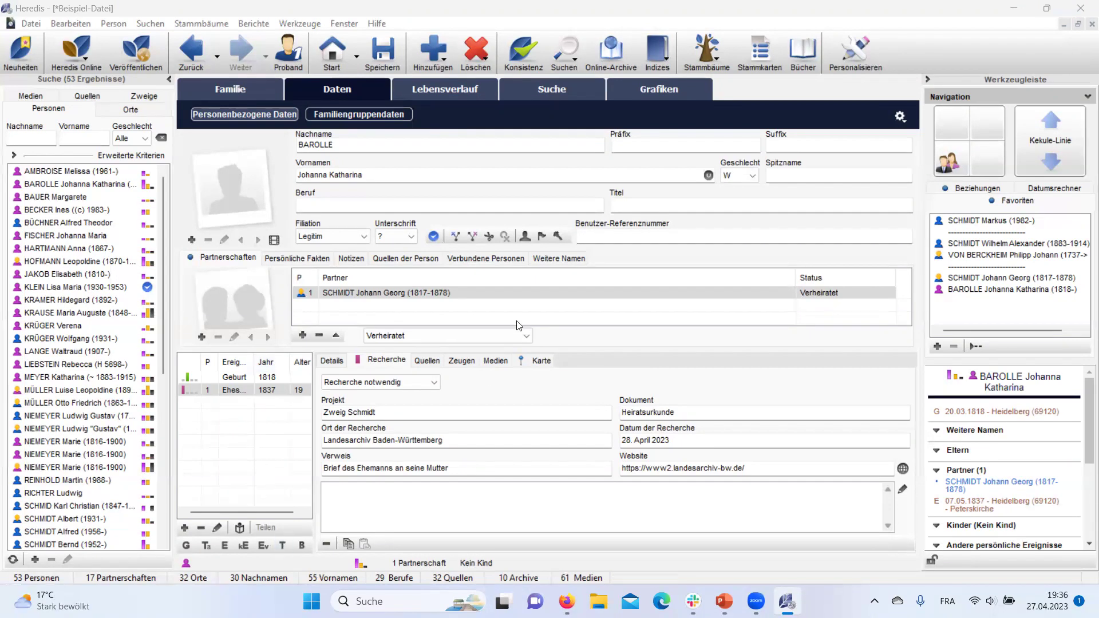
# Set the marriage event's research status to Keine Recherche notwendig
pyautogui.click(420, 380)
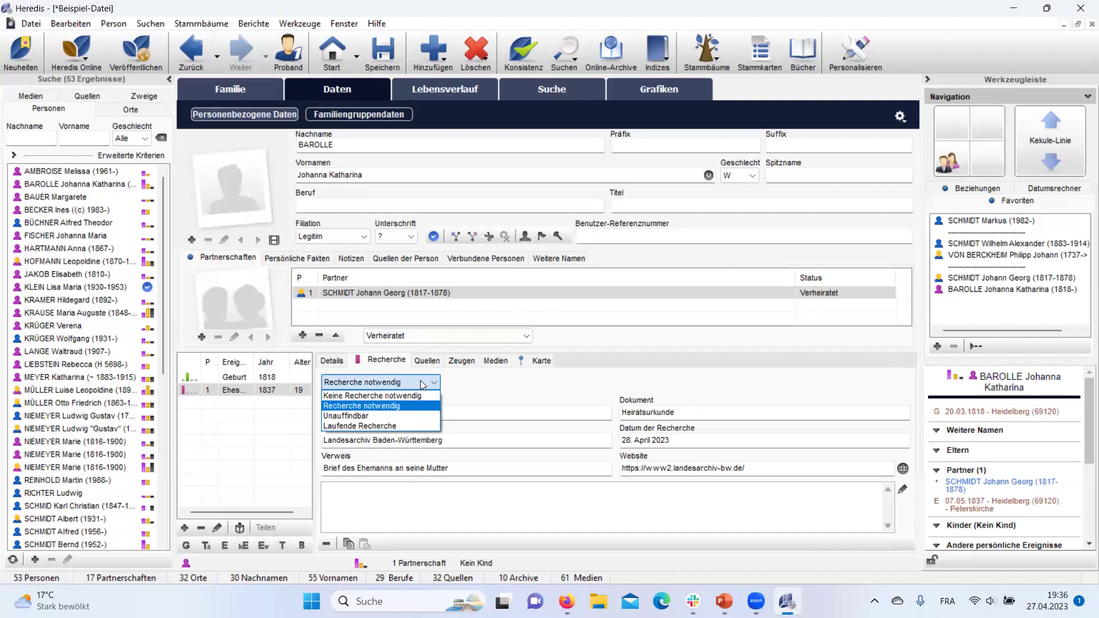
pyautogui.click(424, 396)
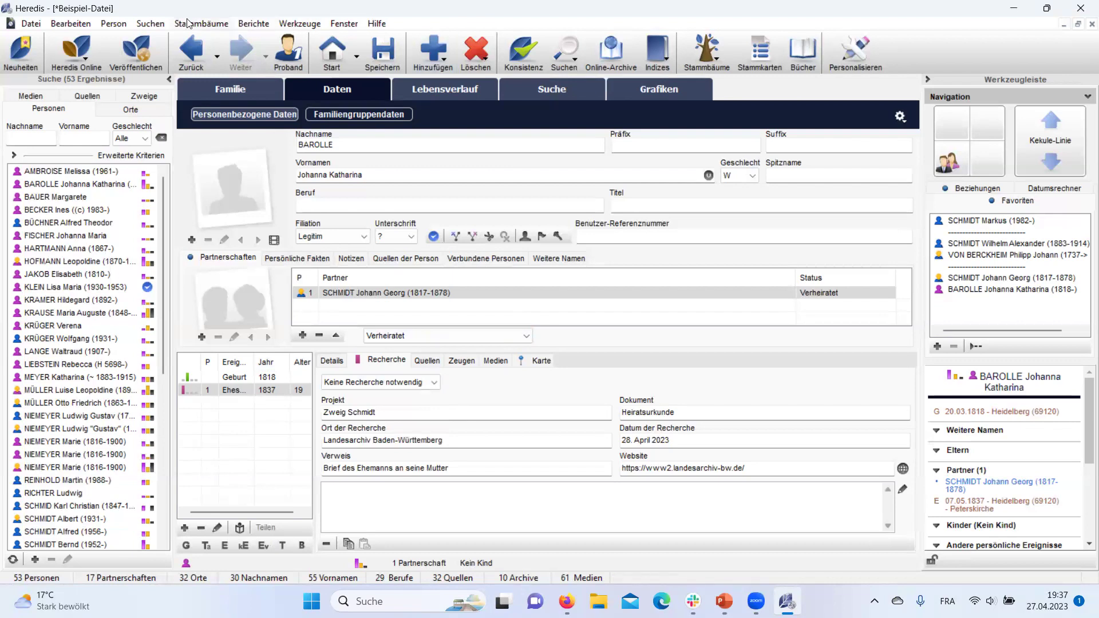
# Generate the protocol from the saved Recherche-Protokoll_Zweig Schmidt template, check its entries and filter options, and close it unchanged
pyautogui.click(263, 24)
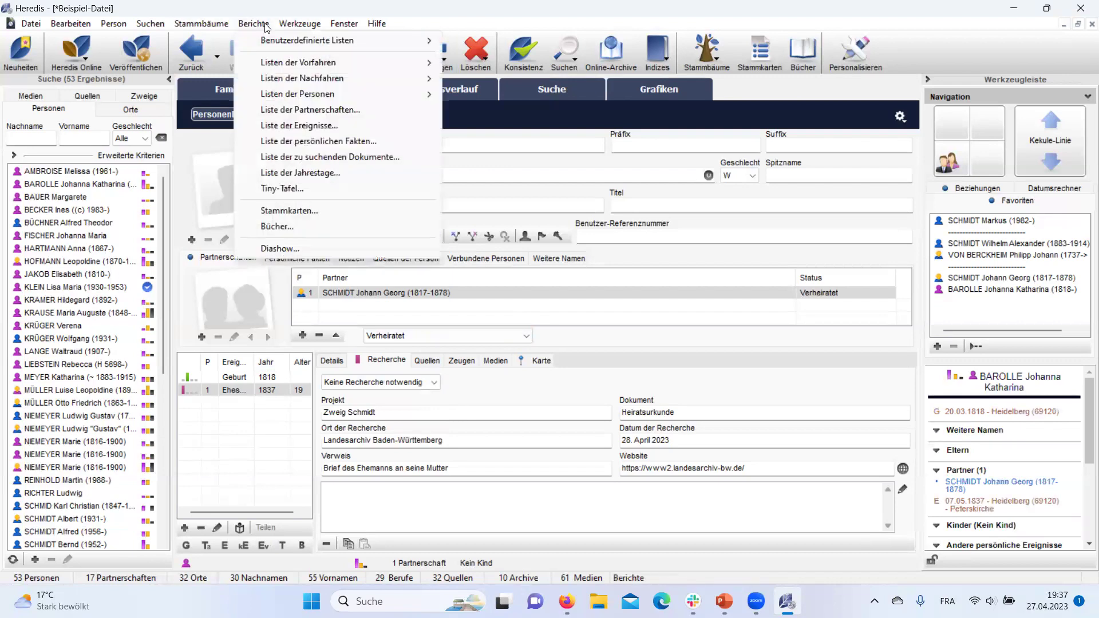
pyautogui.moveTo(280, 48)
pyautogui.moveTo(540, 144)
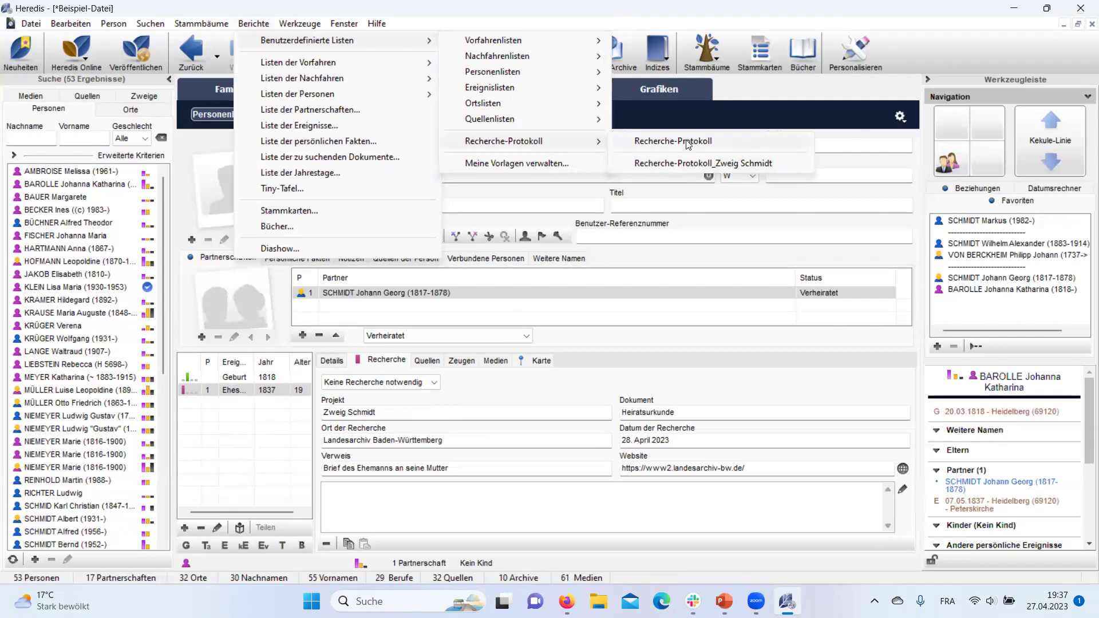
pyautogui.click(690, 163)
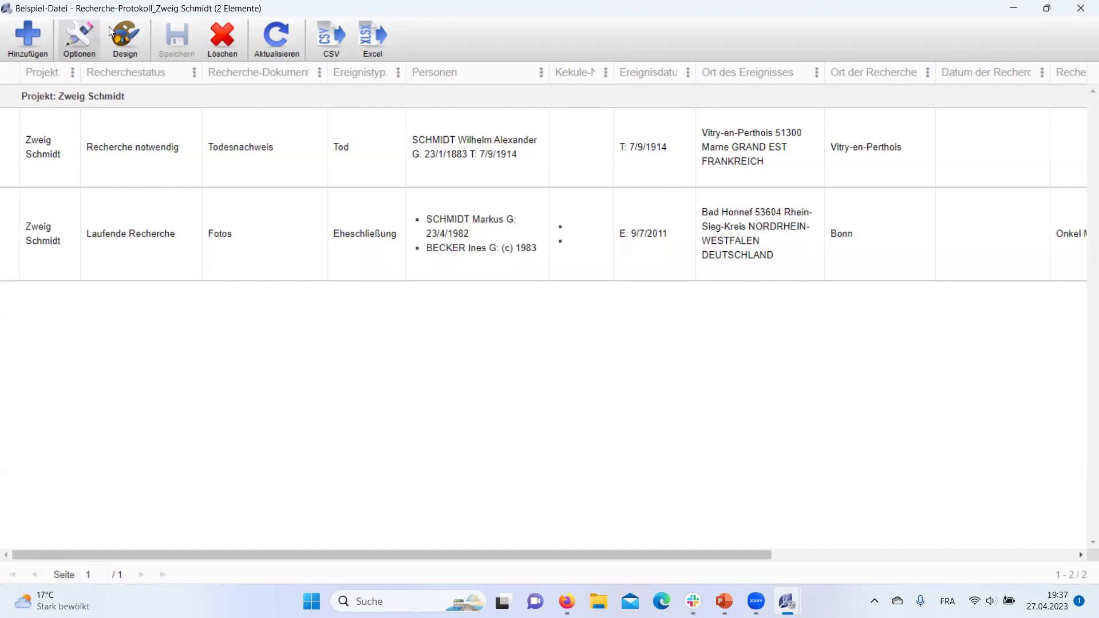
pyautogui.click(78, 35)
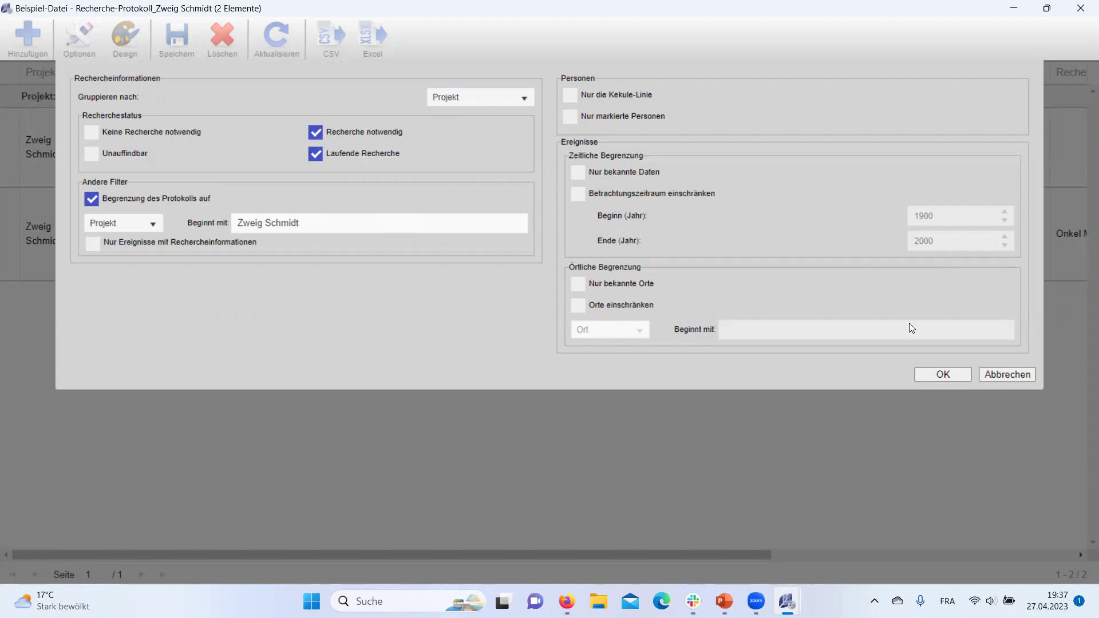
pyautogui.click(999, 374)
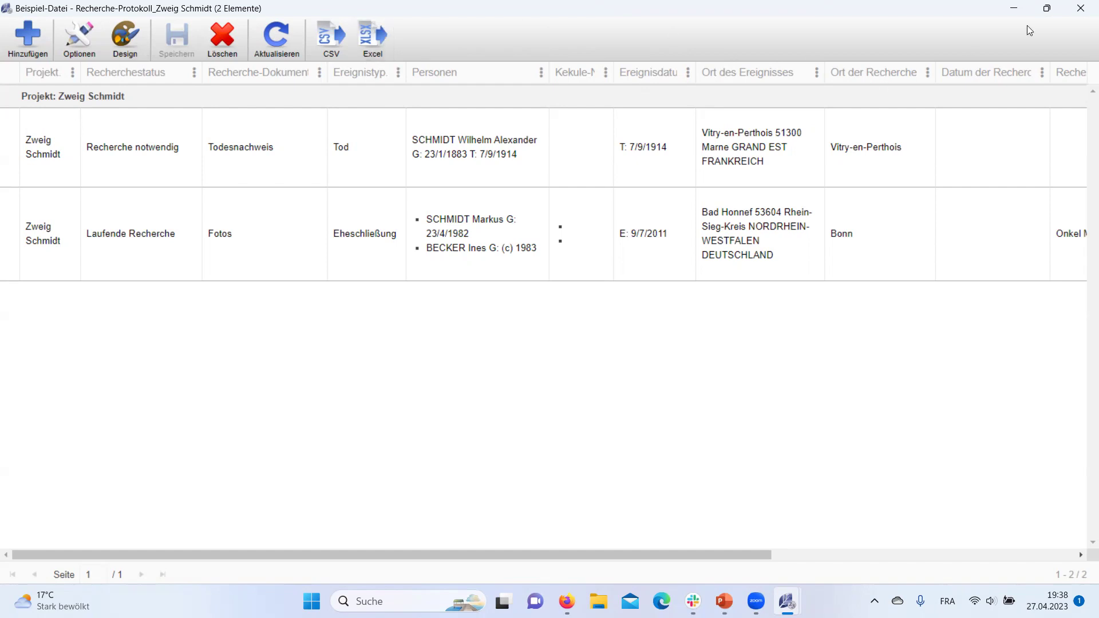
pyautogui.click(1082, 6)
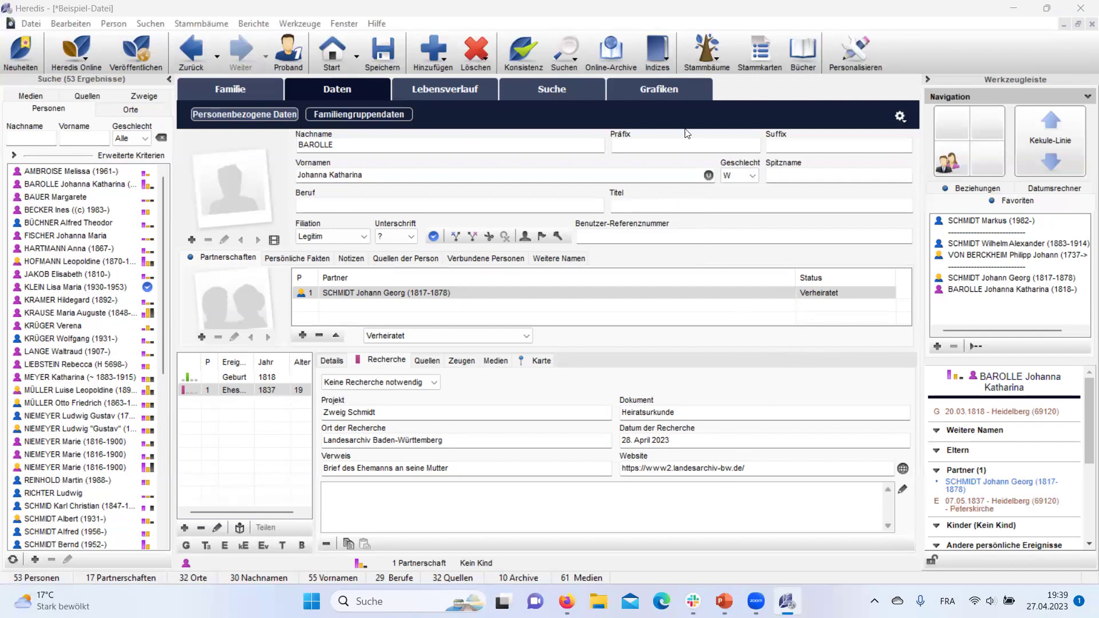
# Display the ancestor circle chart for the file's Proband, with the ancestor generations in view
pyautogui.click(662, 89)
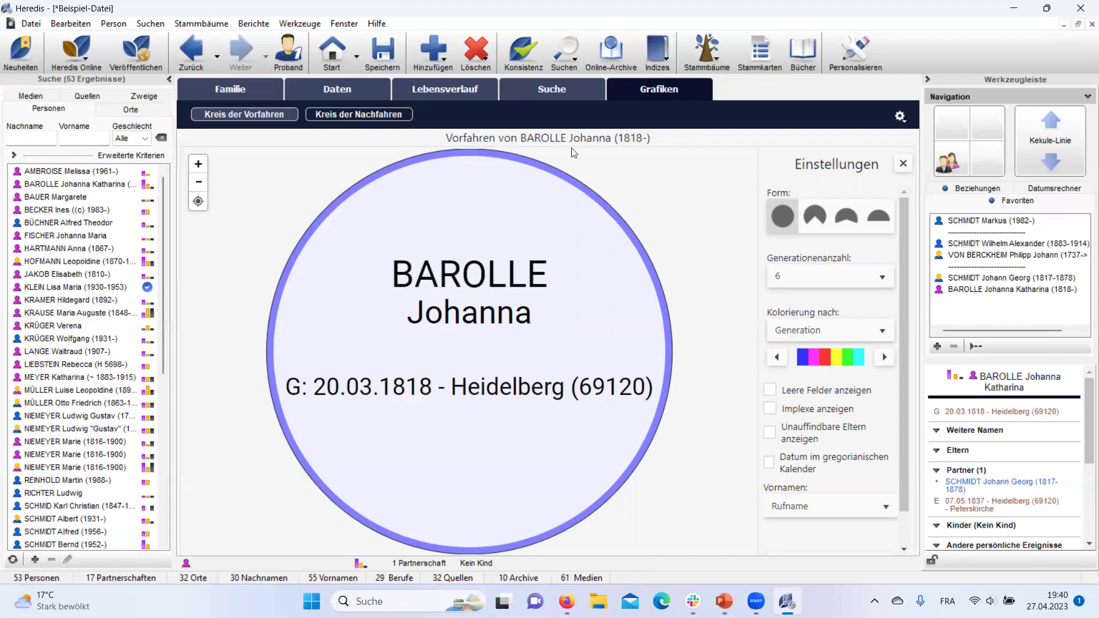
pyautogui.click(297, 53)
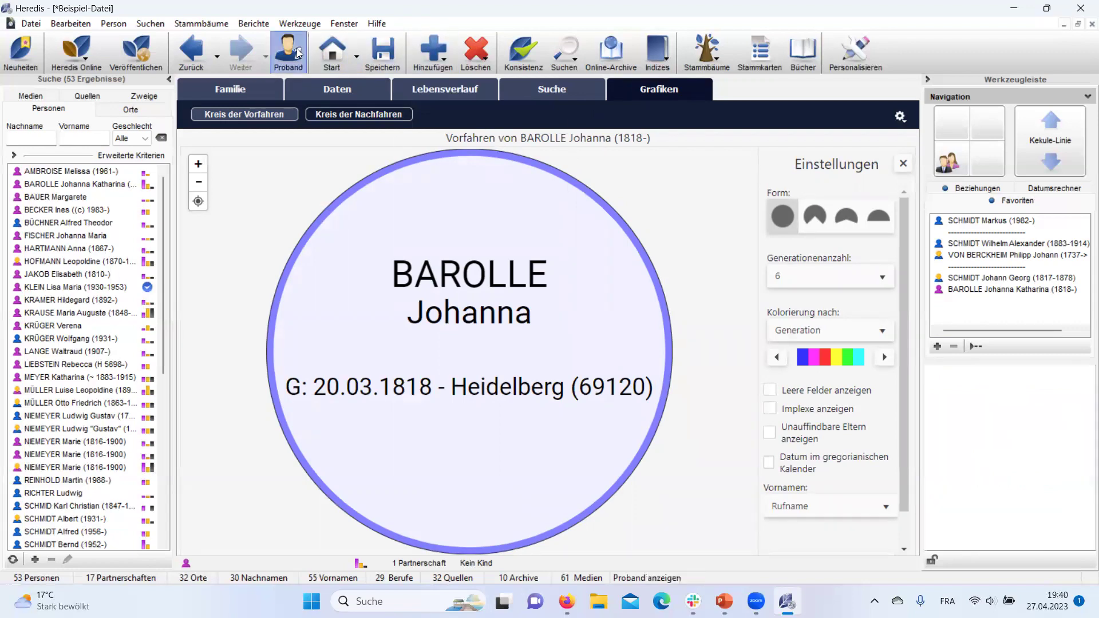
pyautogui.click(198, 184)
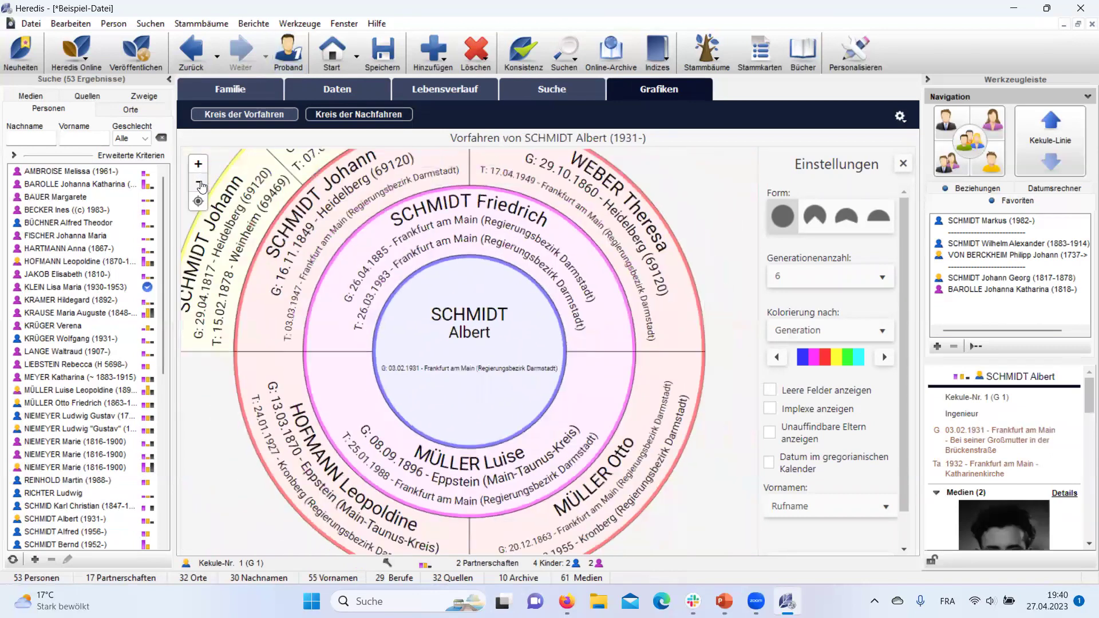
pyautogui.click(198, 184)
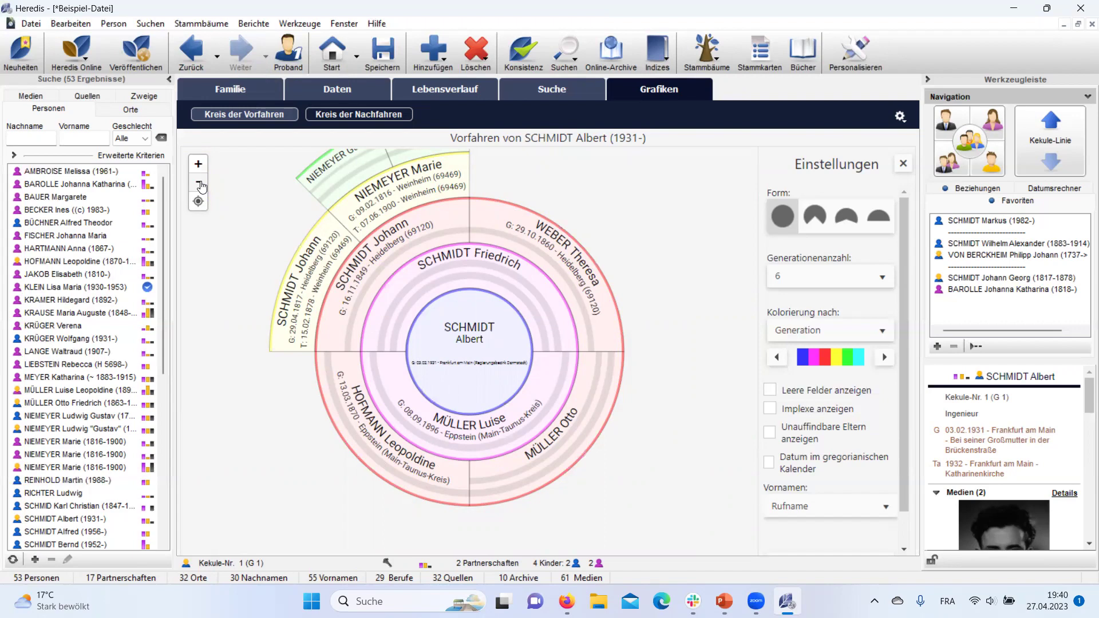
pyautogui.click(199, 183)
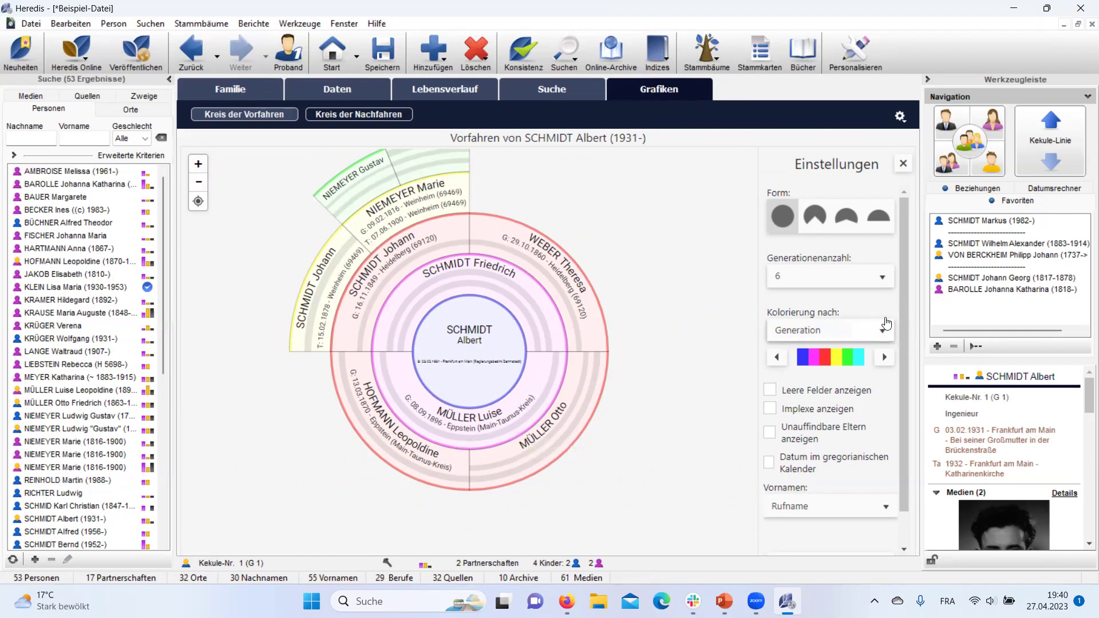
# Colour the ancestor circle by Ort, using Ort instead of Kreis as the place level
pyautogui.click(885, 334)
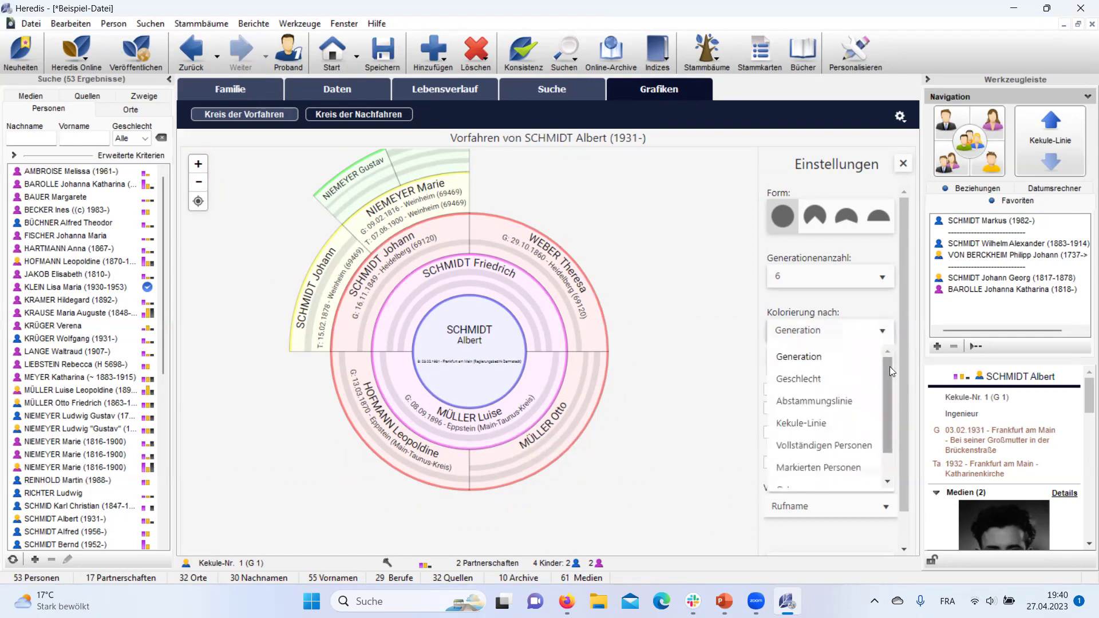
pyautogui.scroll(-1, 883, 428)
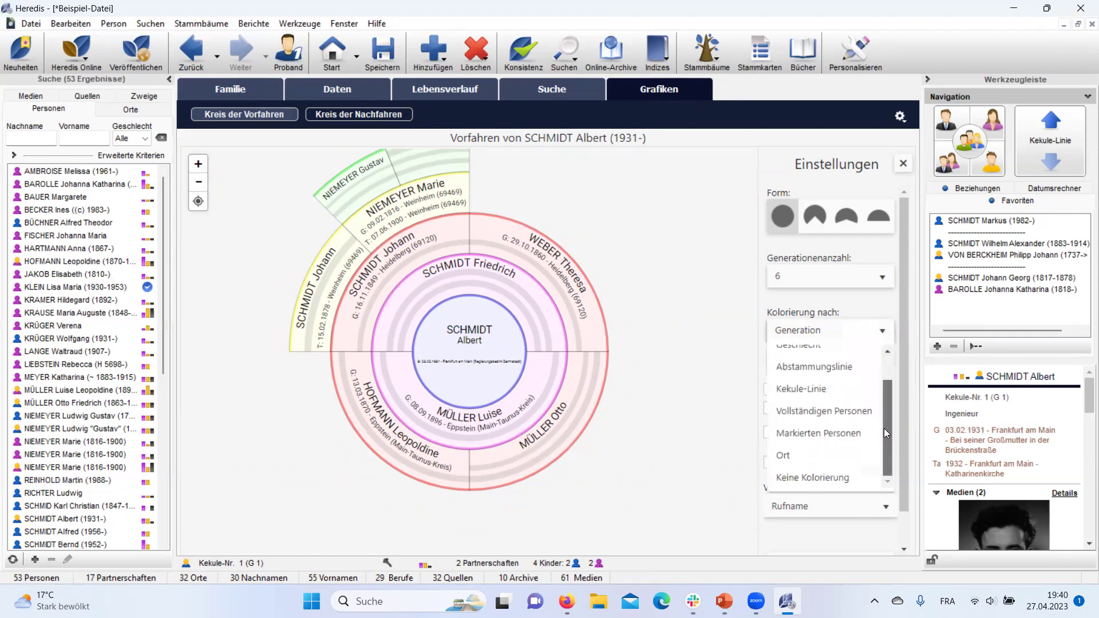
pyautogui.click(794, 456)
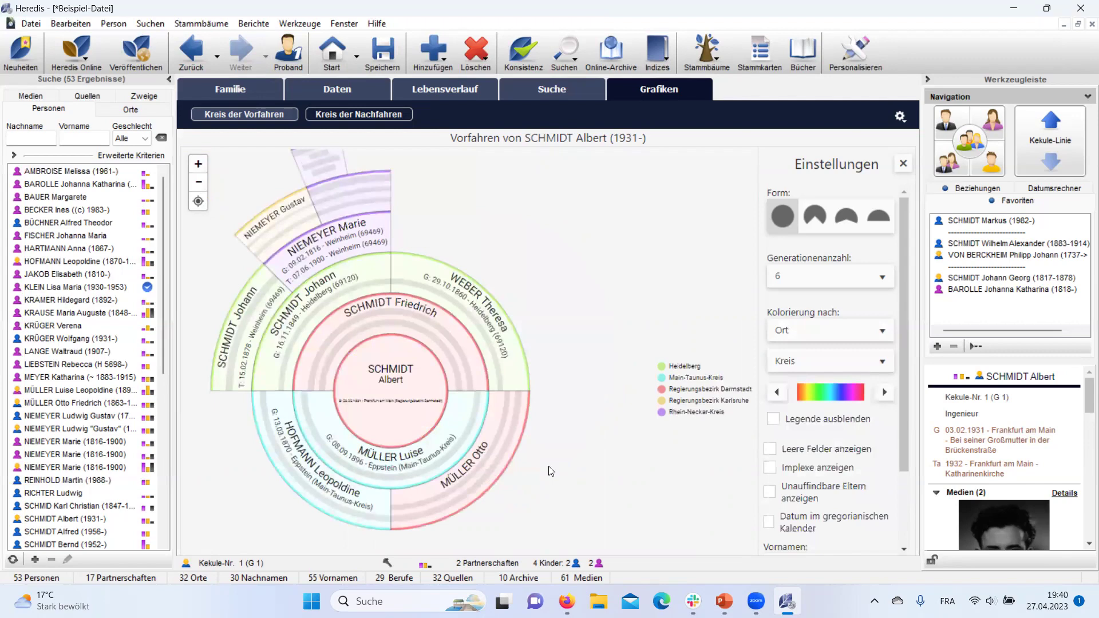
pyautogui.click(879, 360)
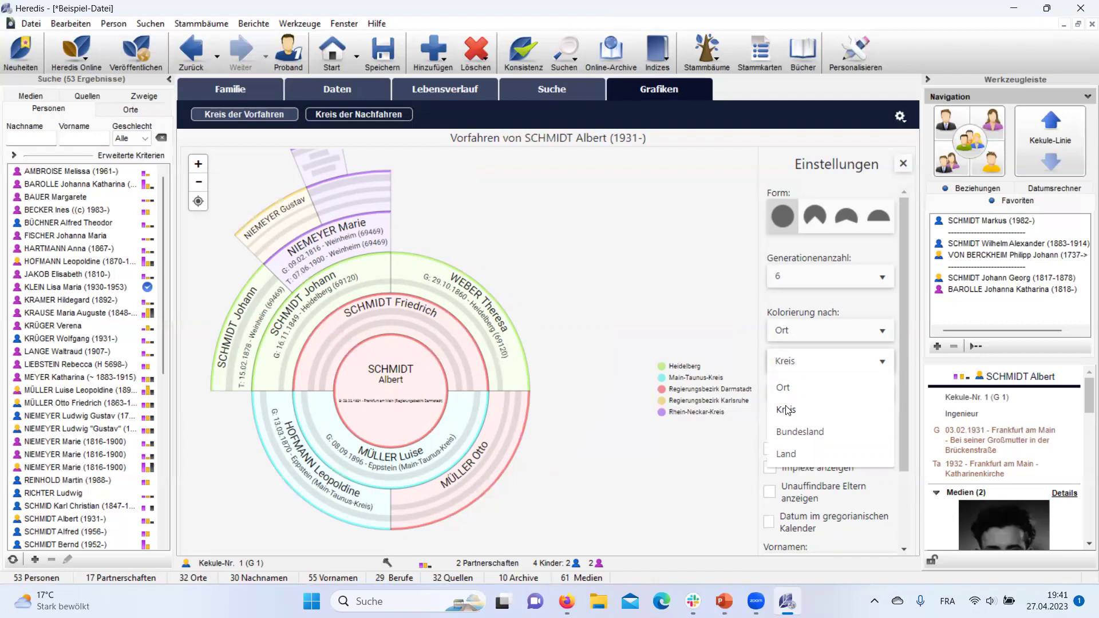
pyautogui.click(795, 389)
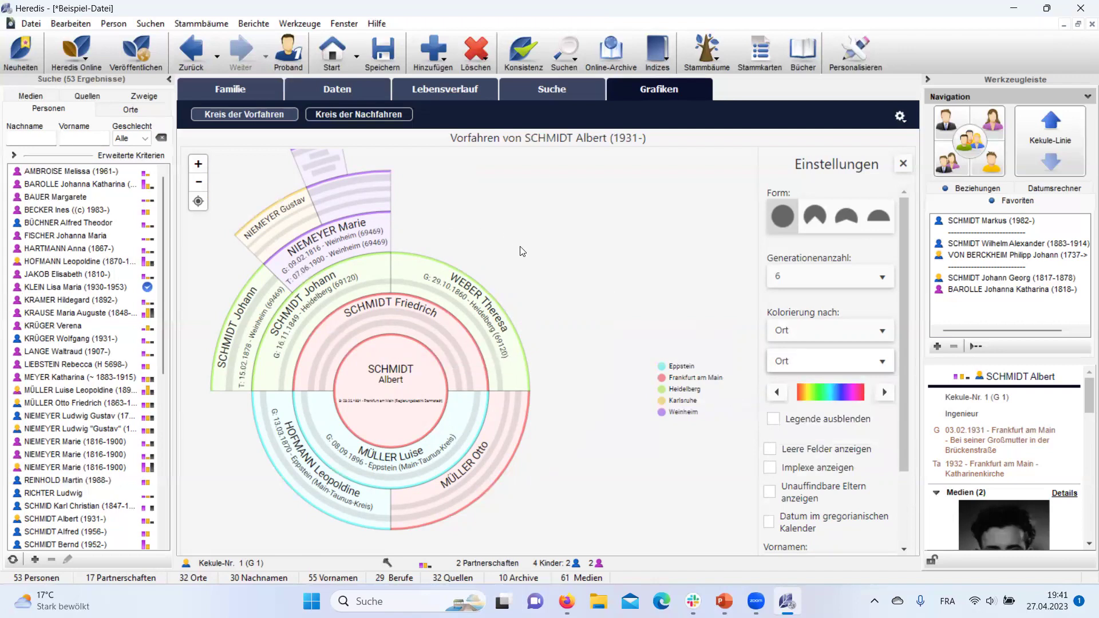
# Highlight the Frankfurt am Main ancestors in the circle chart and switch the place colours to the next palette
pyautogui.moveTo(515, 255); pyautogui.dragTo(540, 233)
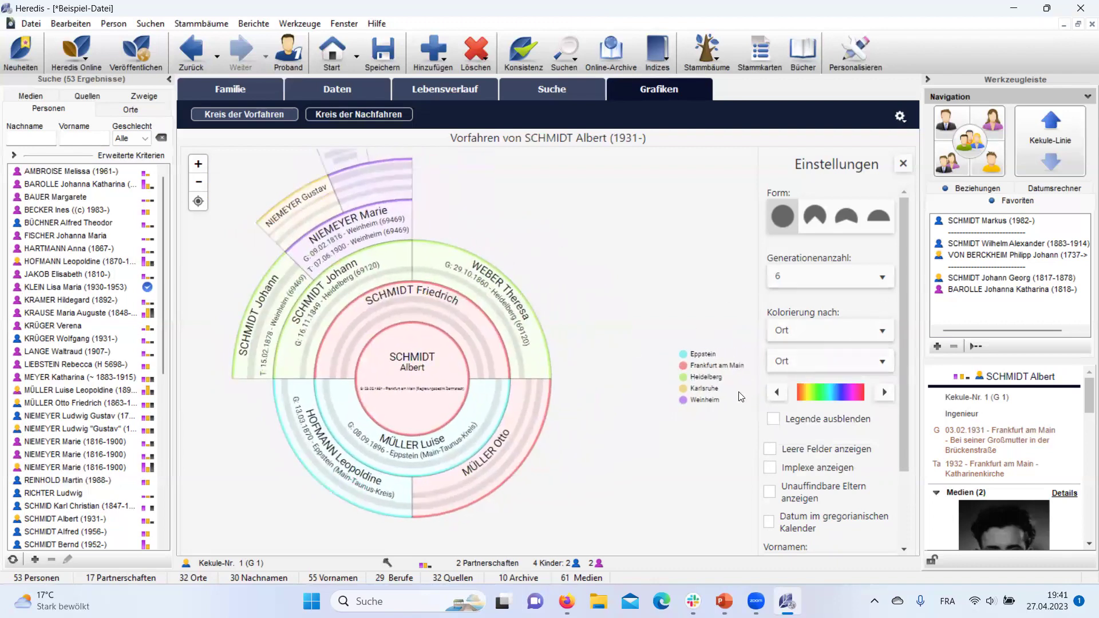
pyautogui.click(200, 183)
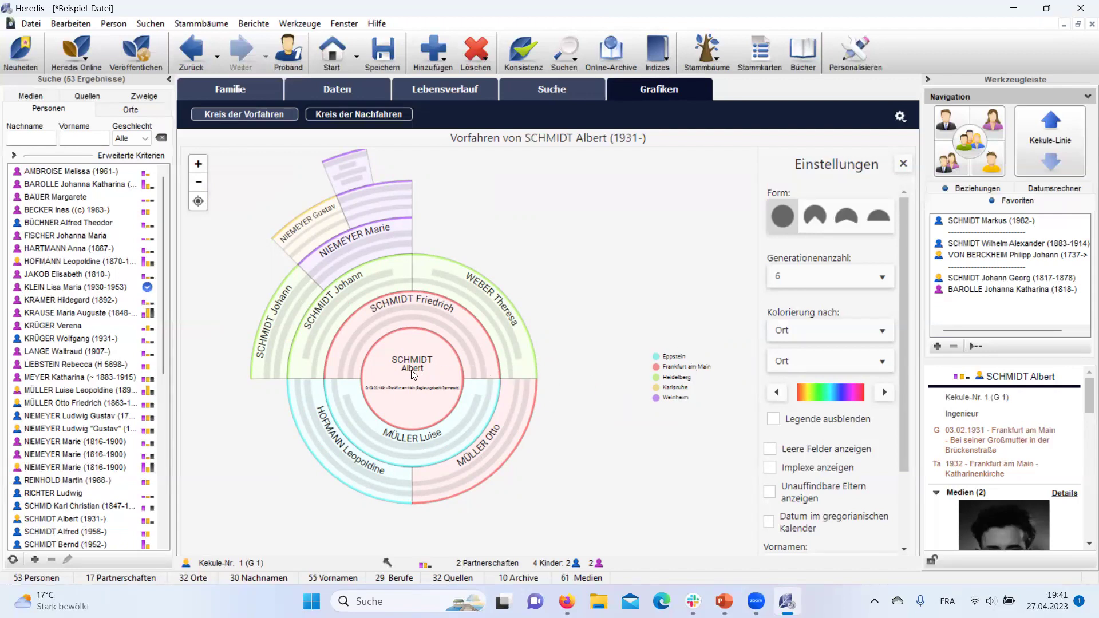
pyautogui.click(691, 366)
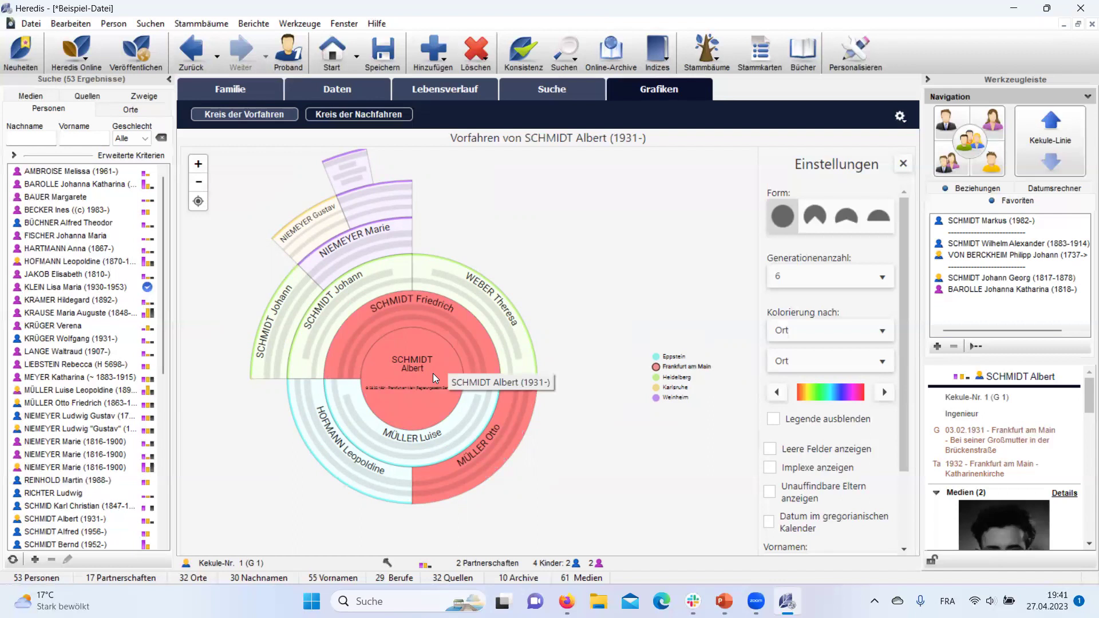
pyautogui.click(885, 395)
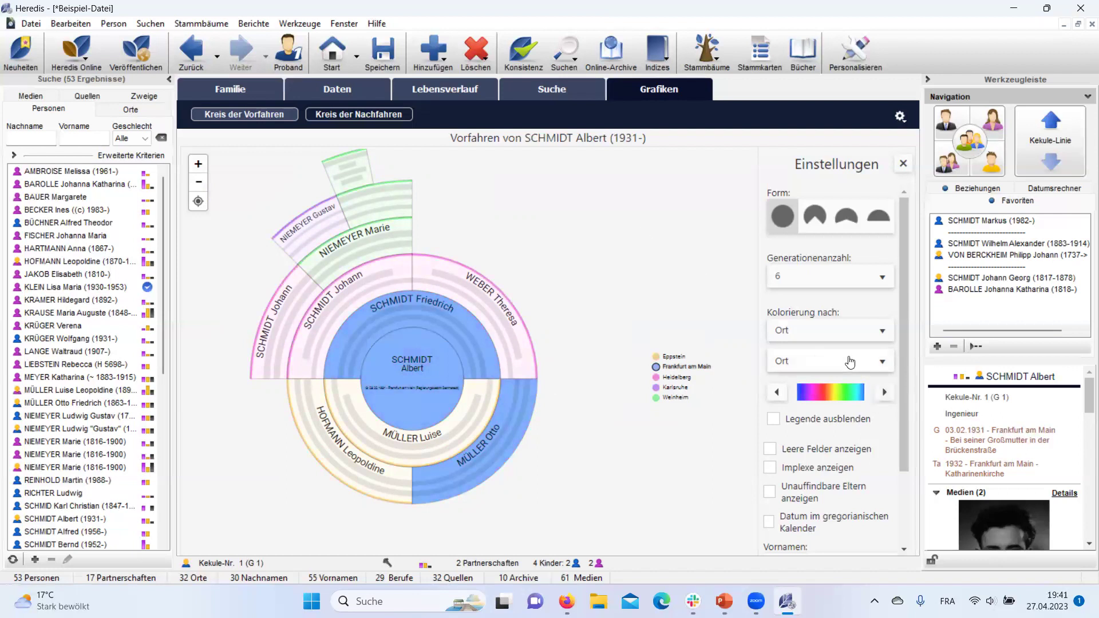
# Check the place levels available for colouring, keep Ort, and turn on Leere Felder anzeigen for the ancestor circle
pyautogui.click(883, 358)
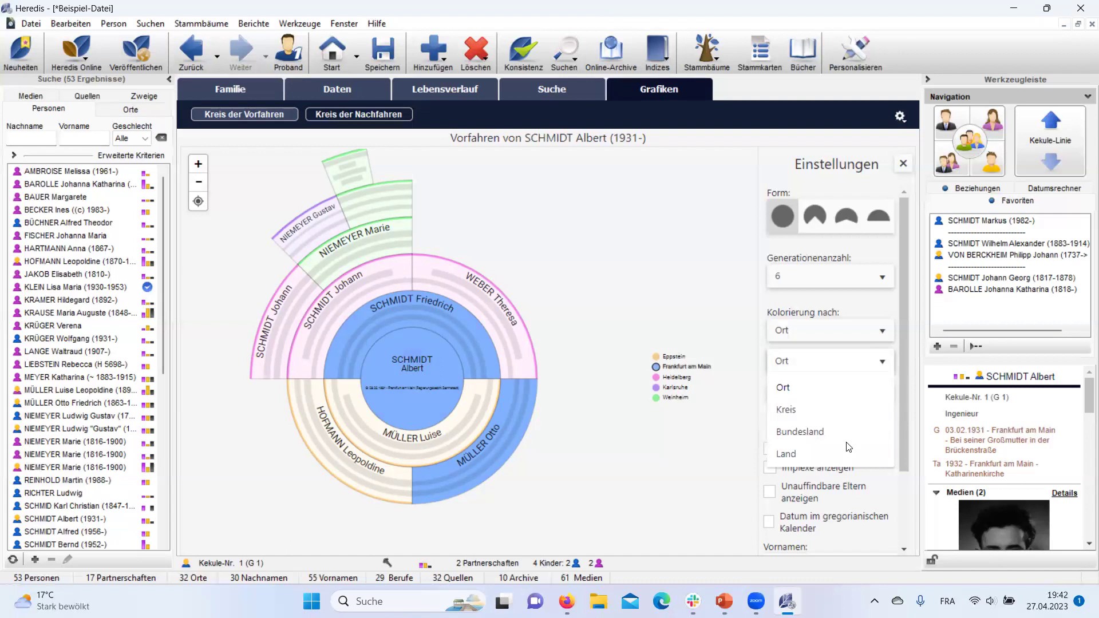
pyautogui.click(583, 275)
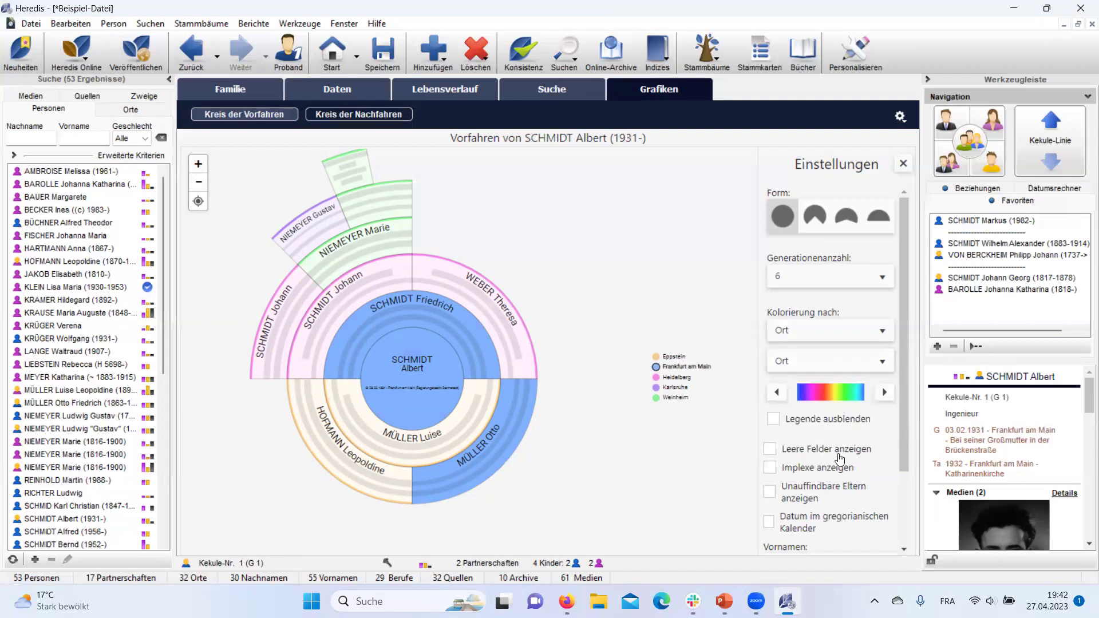
pyautogui.click(781, 454)
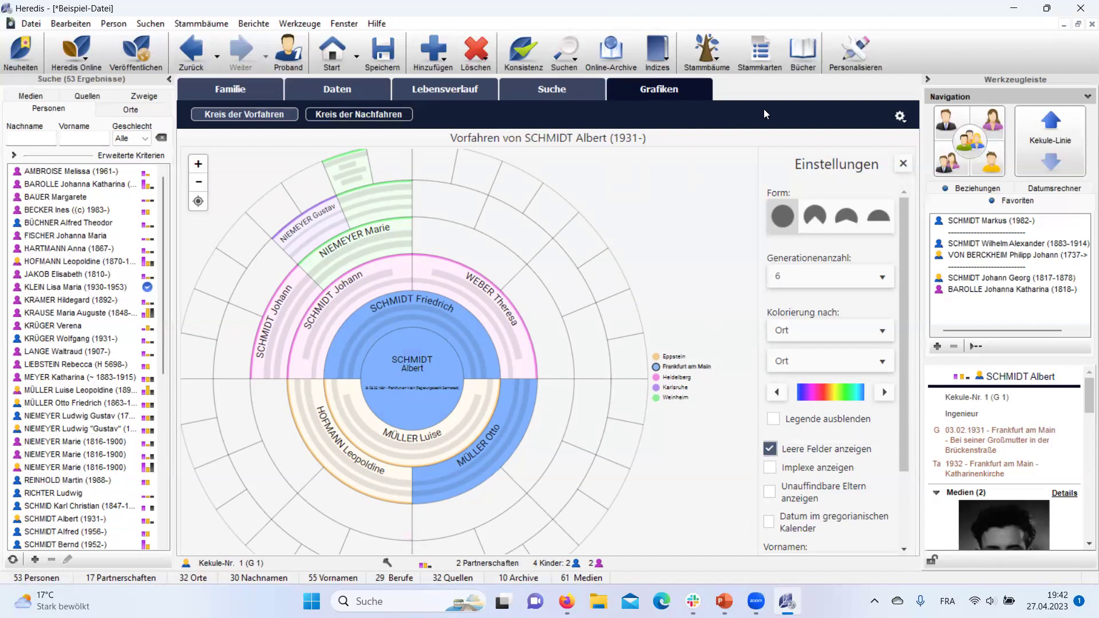
# Open the ancestor circle's PDF print export, review its page layout and format settings, and close it without exporting
pyautogui.click(900, 120)
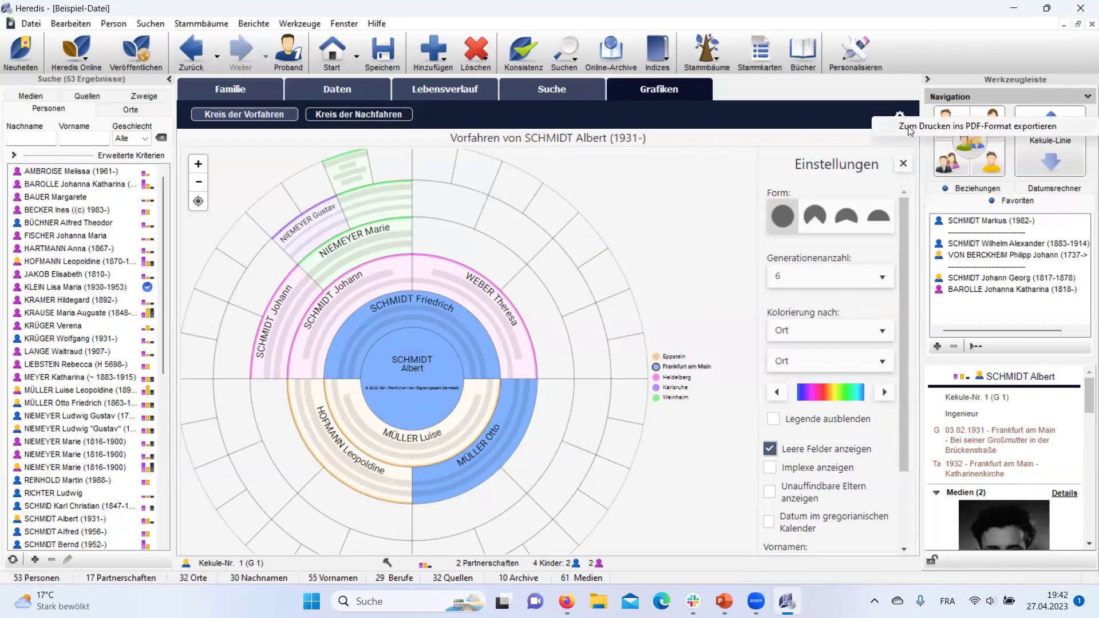
pyautogui.click(910, 127)
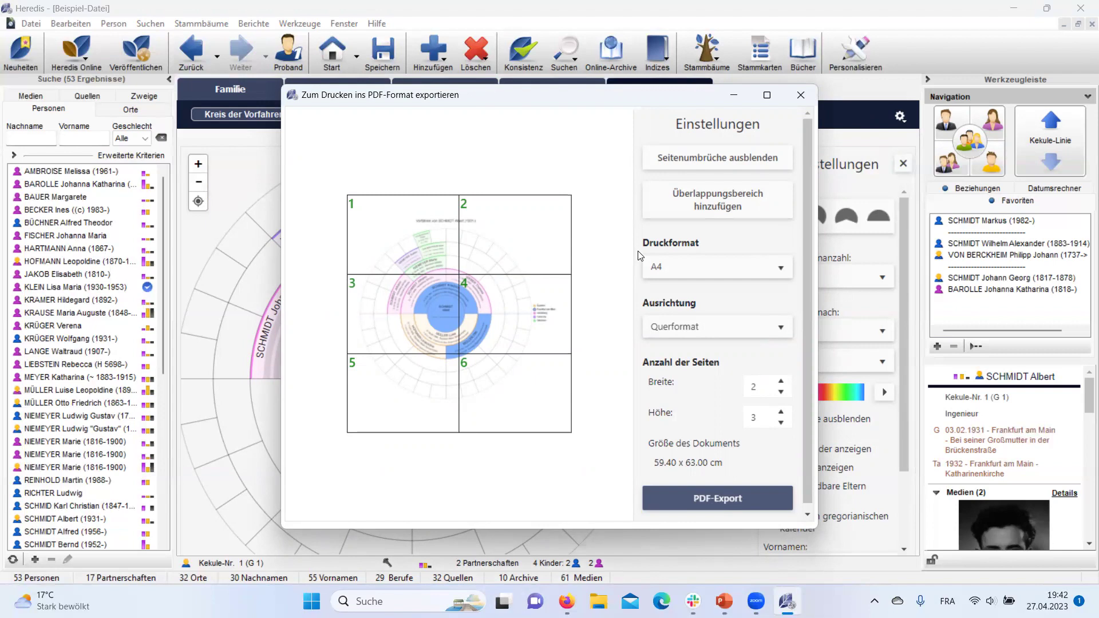
pyautogui.click(801, 94)
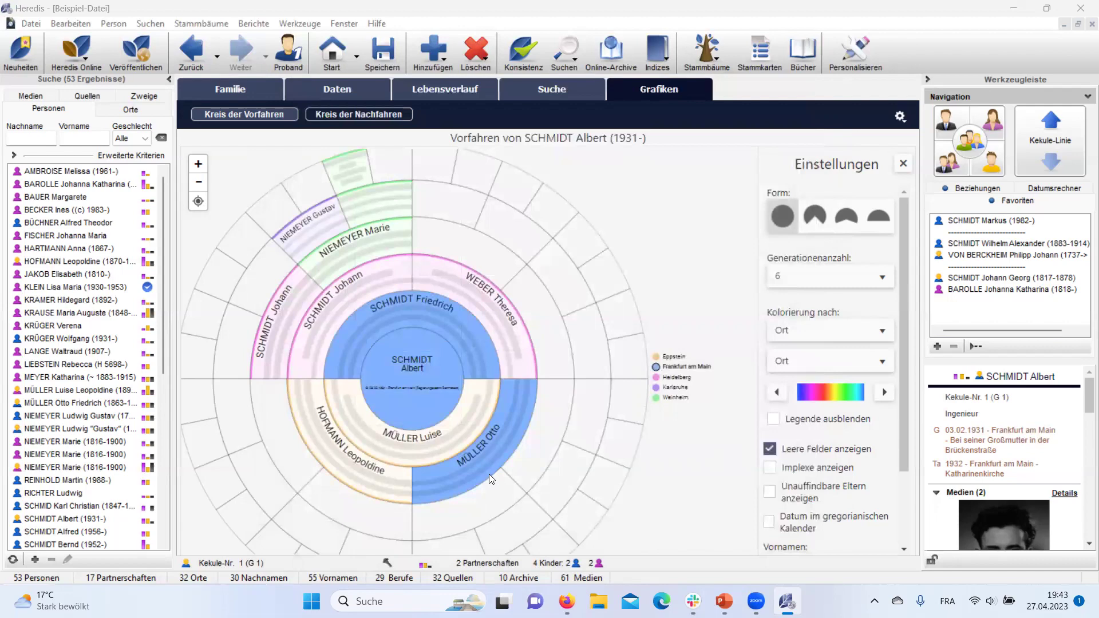
# Display the descendant circle chart for the same person and colour it by Ort instead of Generation
pyautogui.click(382, 117)
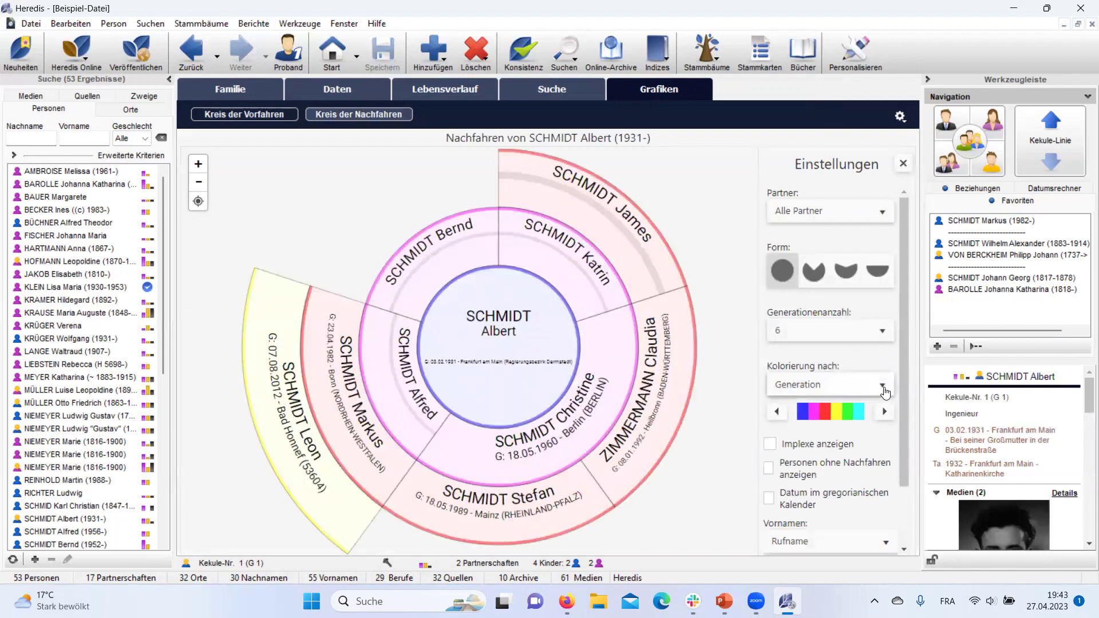
pyautogui.click(883, 385)
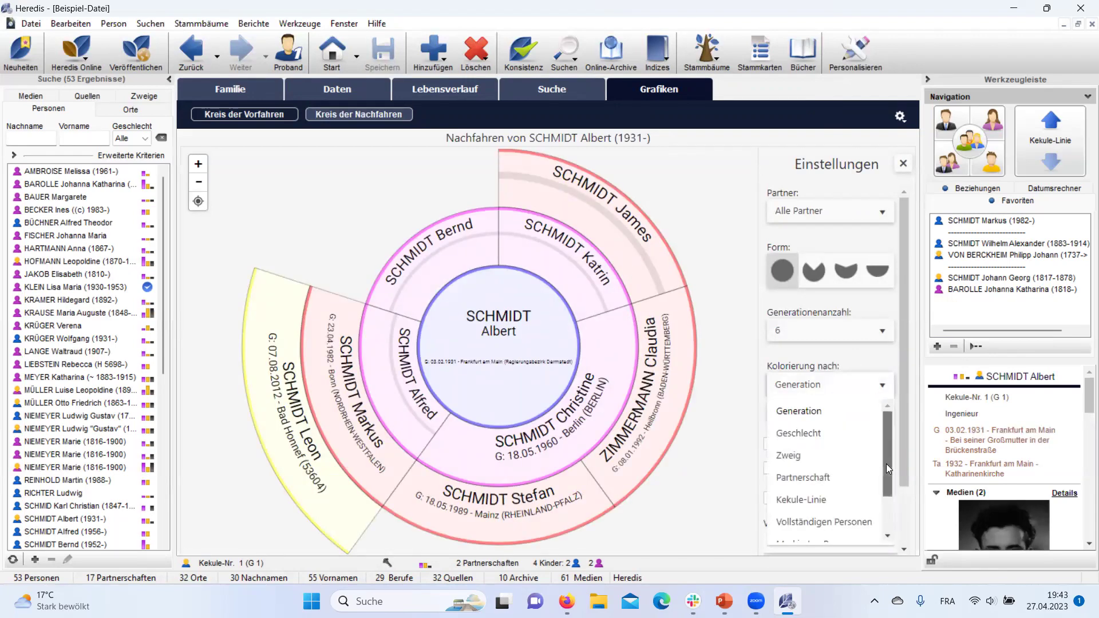
pyautogui.moveTo(886, 463); pyautogui.dragTo(887, 537)
pyautogui.click(818, 515)
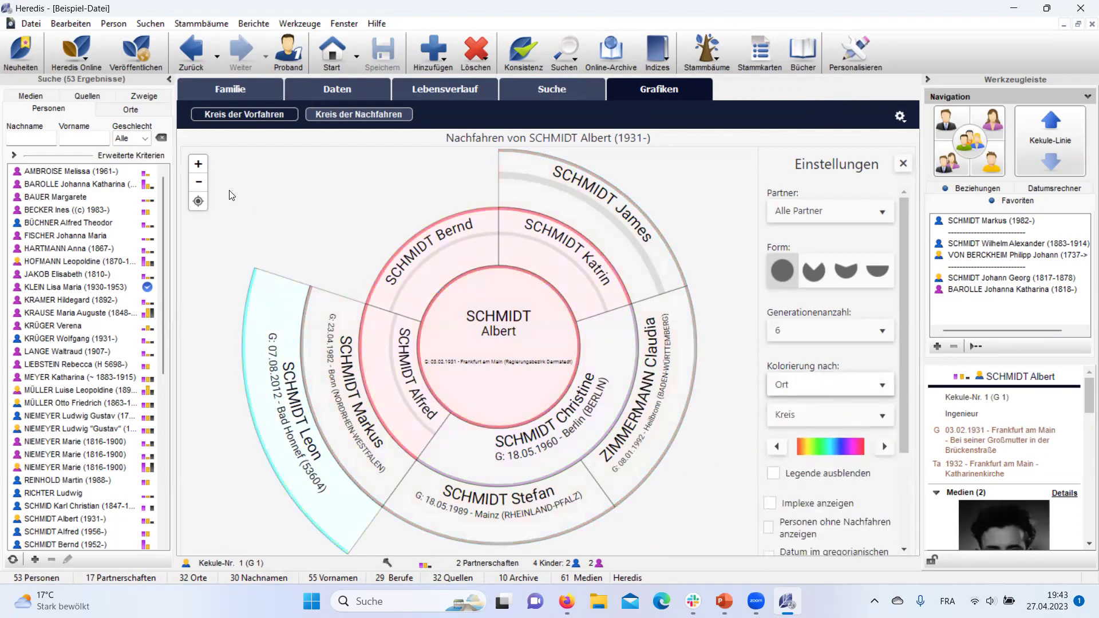
pyautogui.click(199, 183)
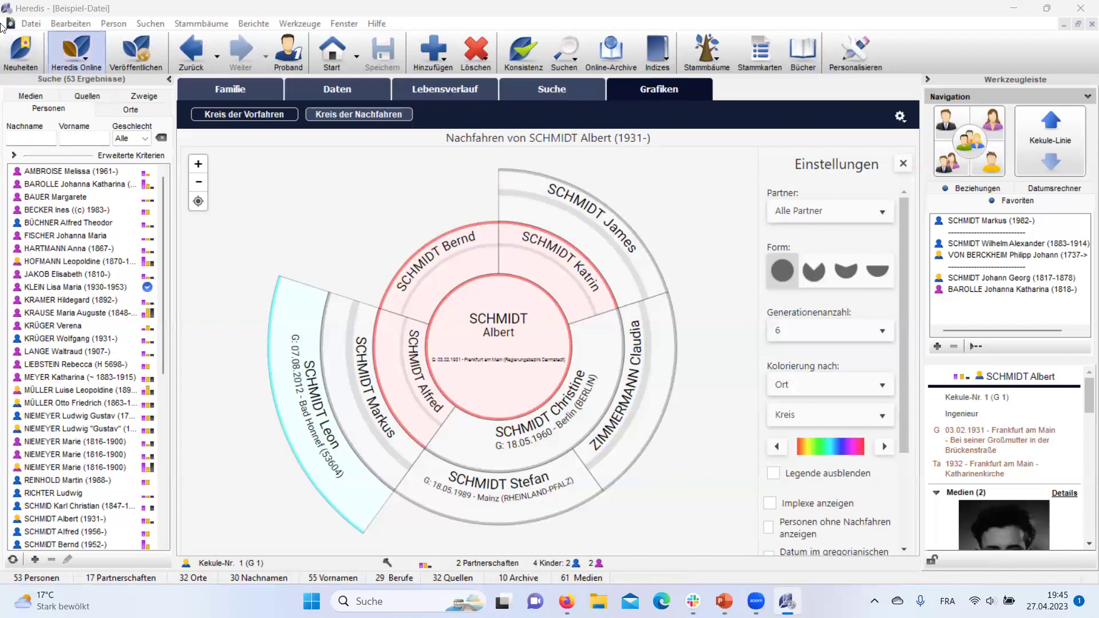
# Search the file for duplicates, using Mindestens einer der Vornamen ist gleich for first names and Datum ist absolut identisch for events
pyautogui.click(25, 46)
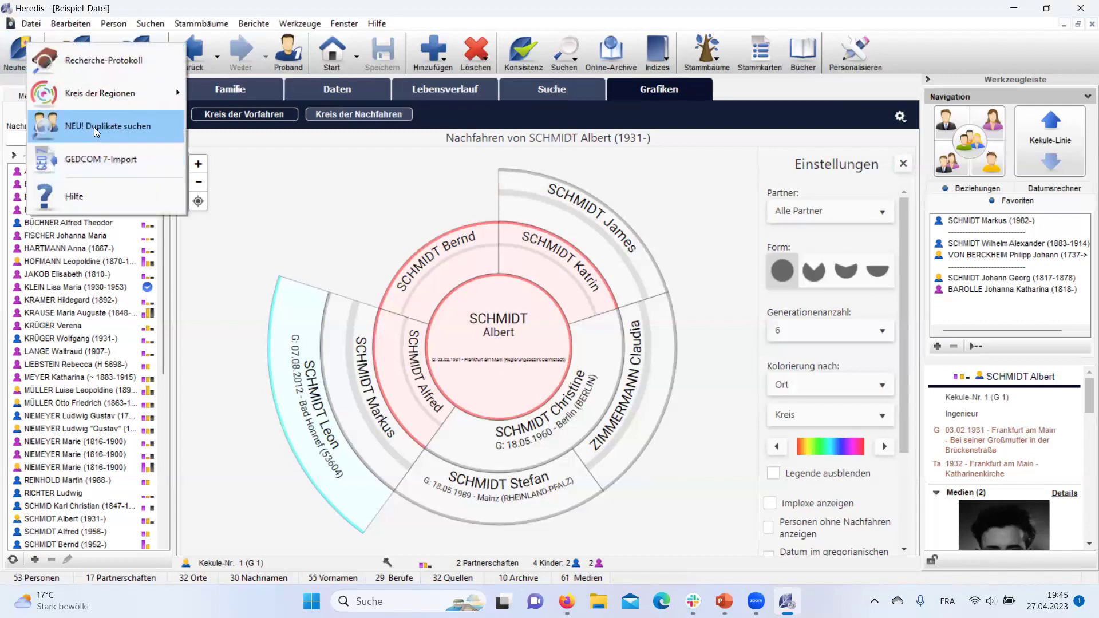
pyautogui.click(150, 24)
pyautogui.click(144, 25)
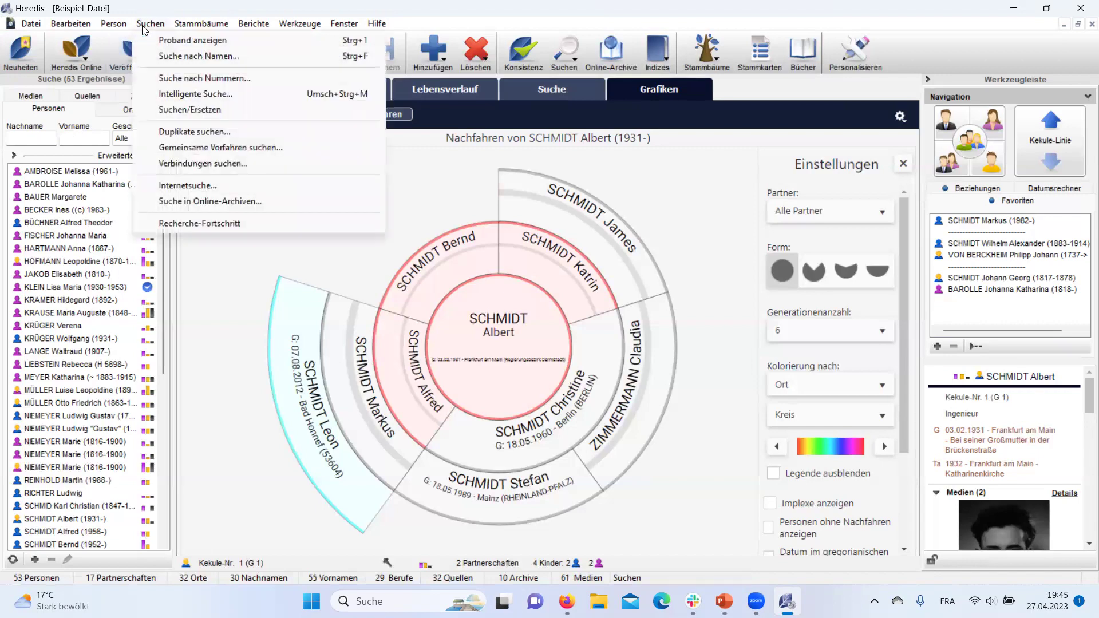
pyautogui.click(196, 135)
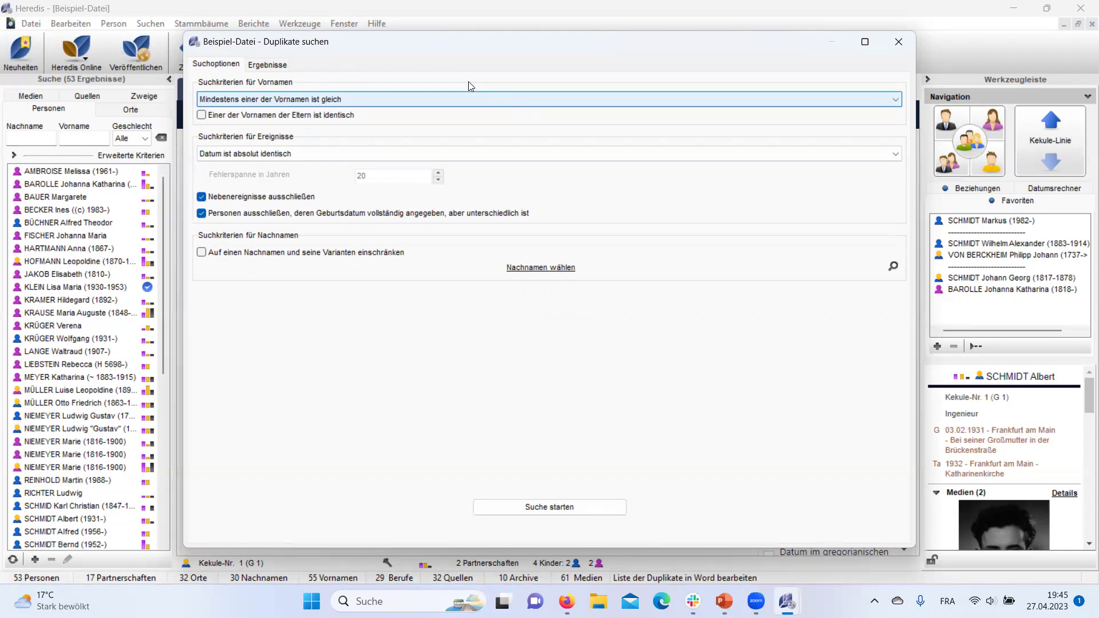
pyautogui.click(372, 101)
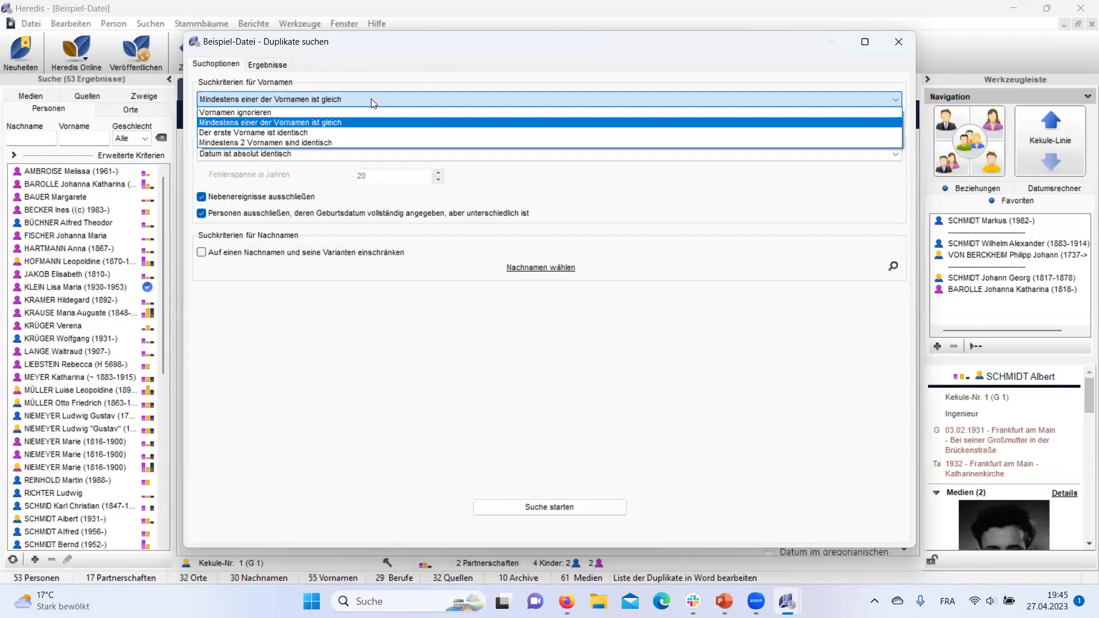
pyautogui.click(332, 122)
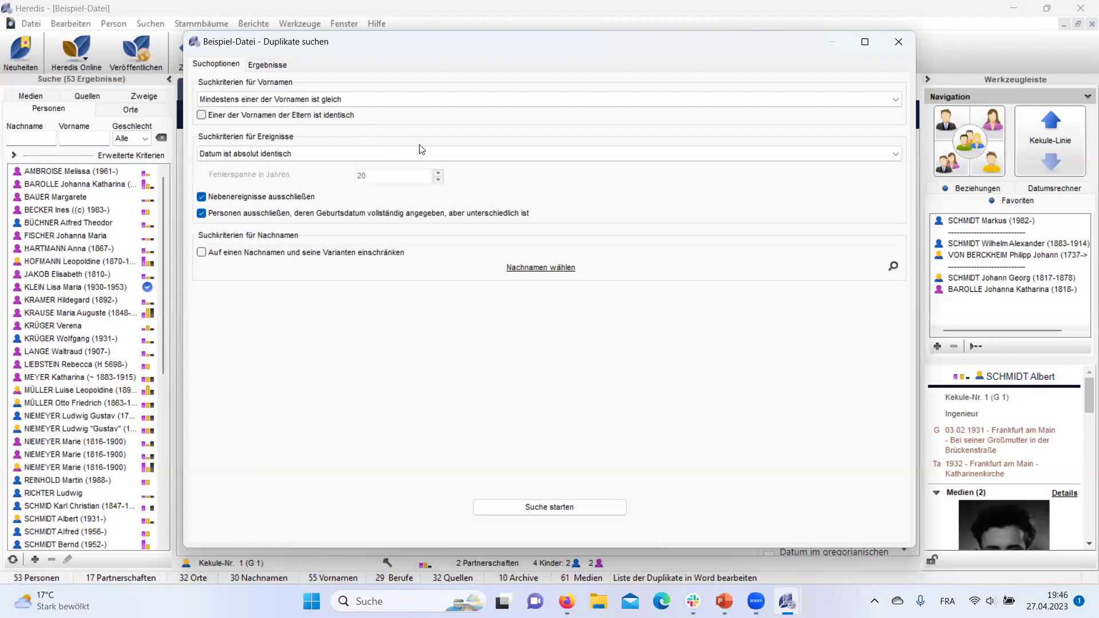
pyautogui.click(451, 154)
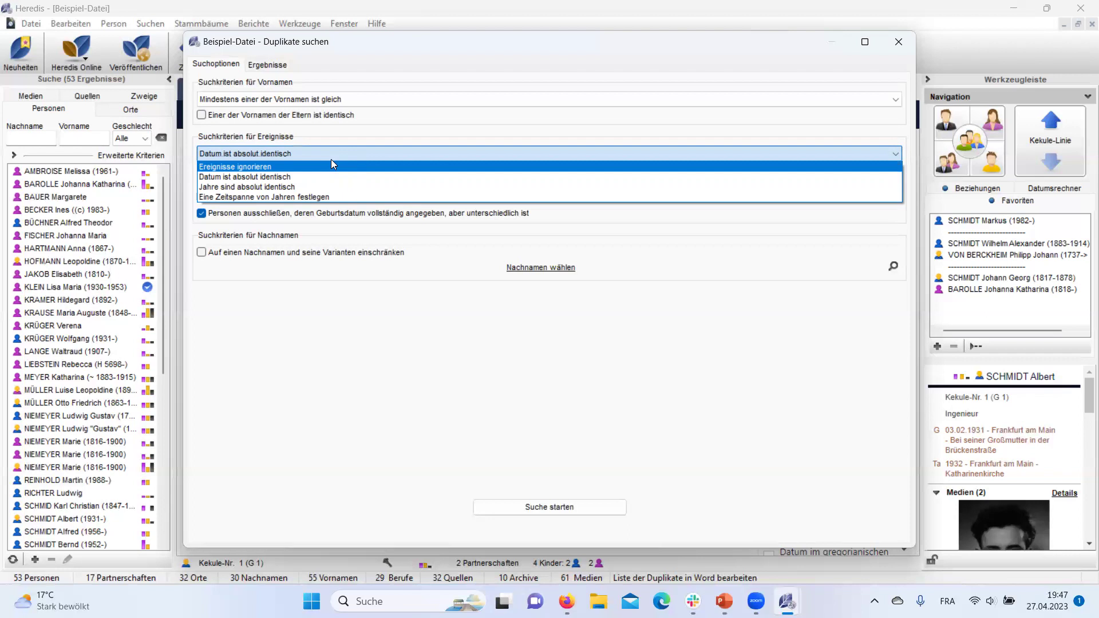
pyautogui.click(443, 270)
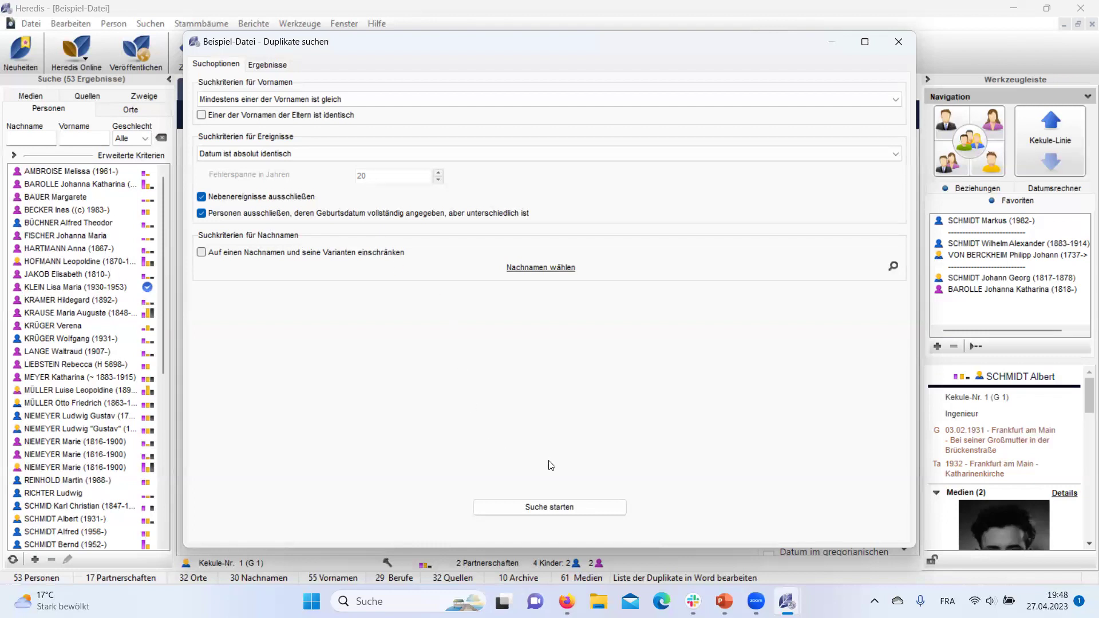
pyautogui.click(539, 507)
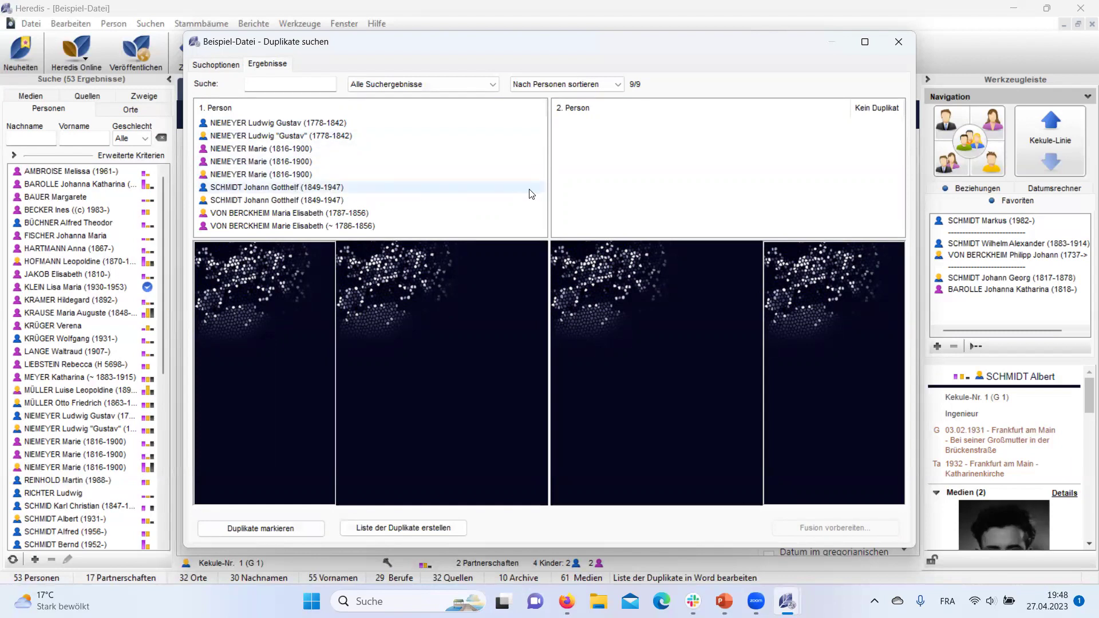
# Compare the first listed person with the suggested counterpart and mark the pair as Kein Duplikat
pyautogui.click(422, 123)
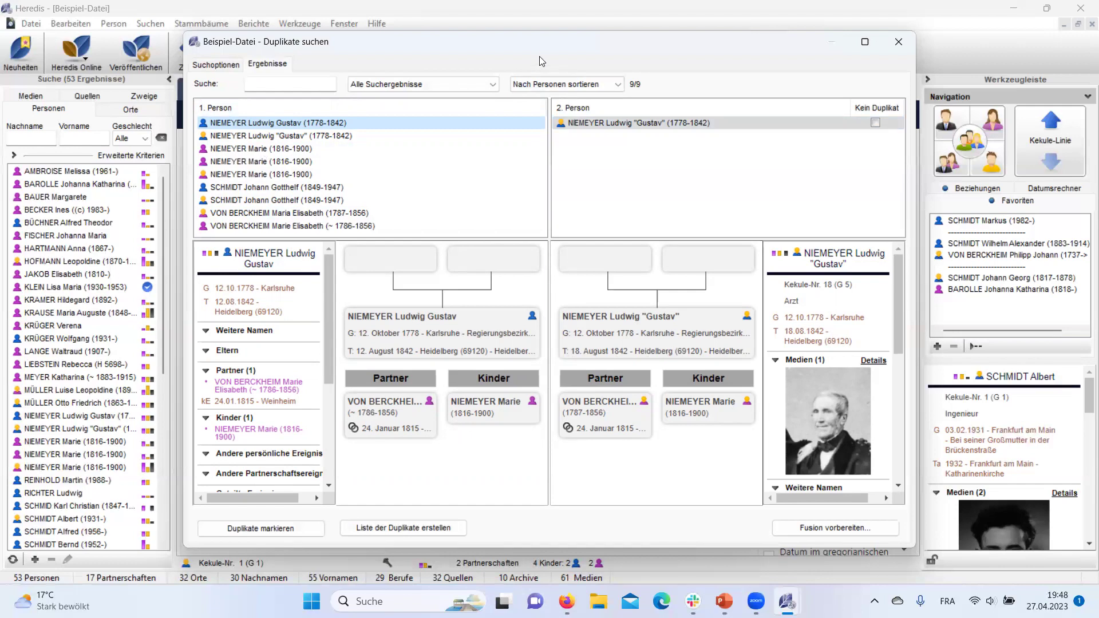
pyautogui.moveTo(532, 51); pyautogui.dragTo(536, 7)
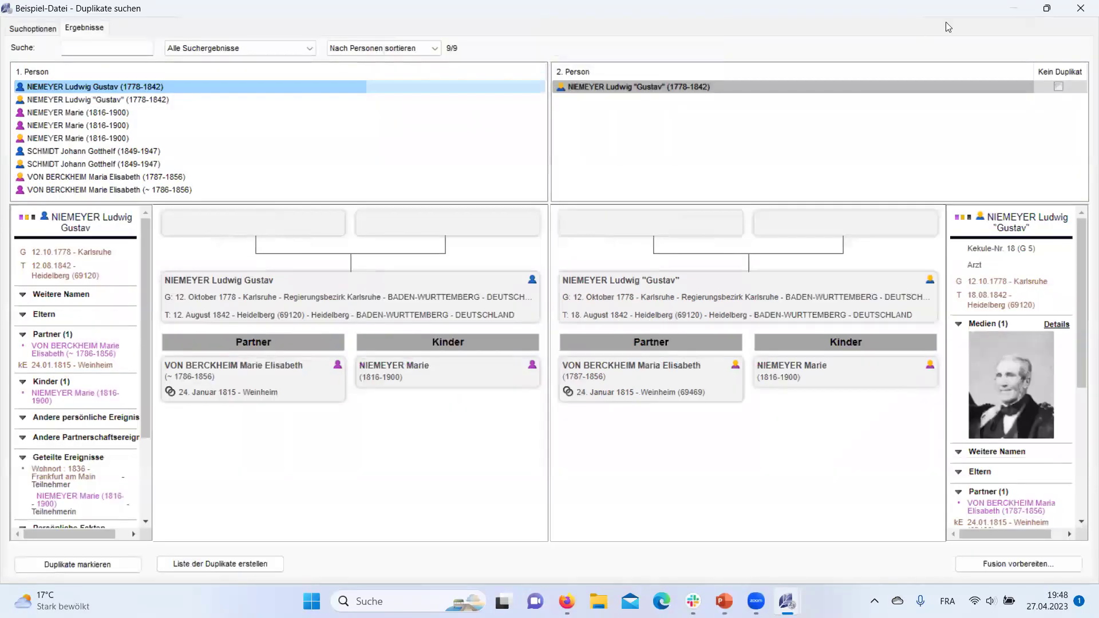
pyautogui.click(1043, 11)
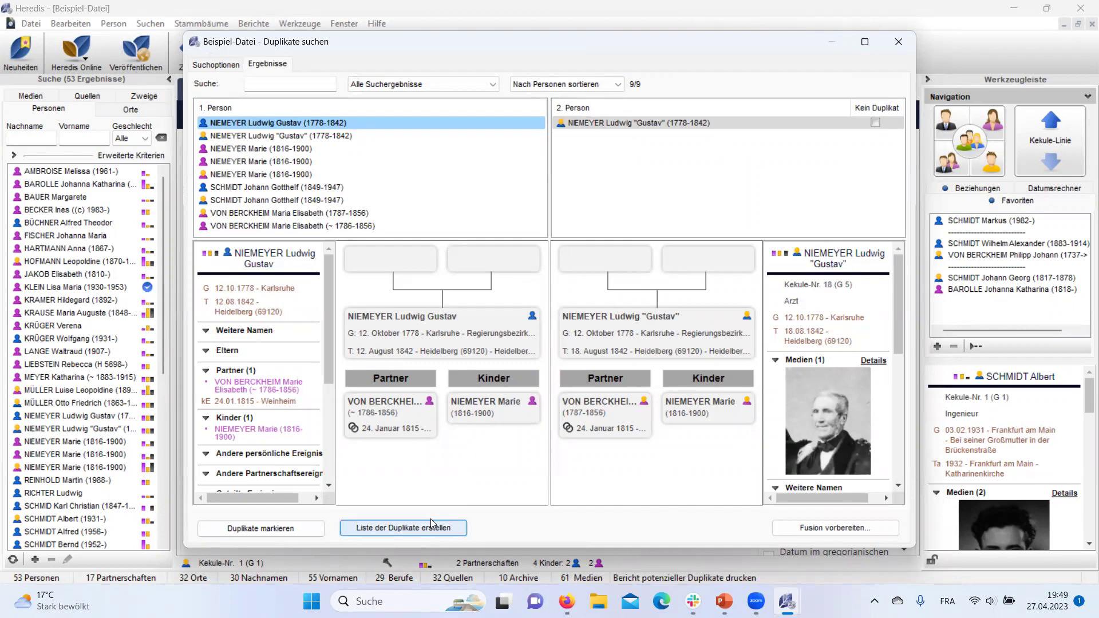
pyautogui.click(595, 125)
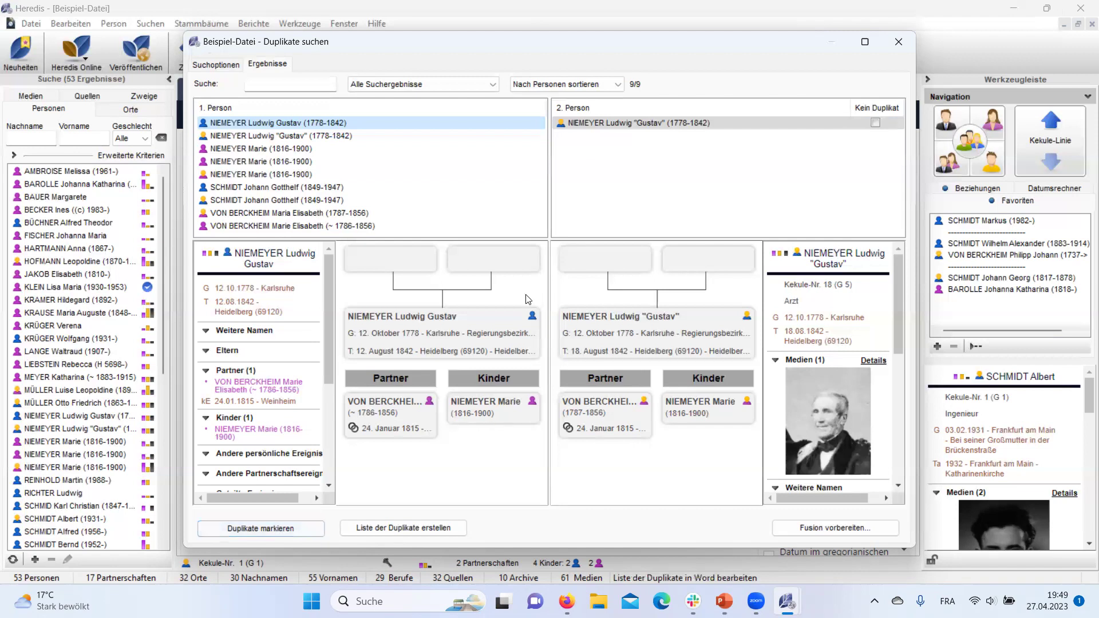
pyautogui.click(872, 125)
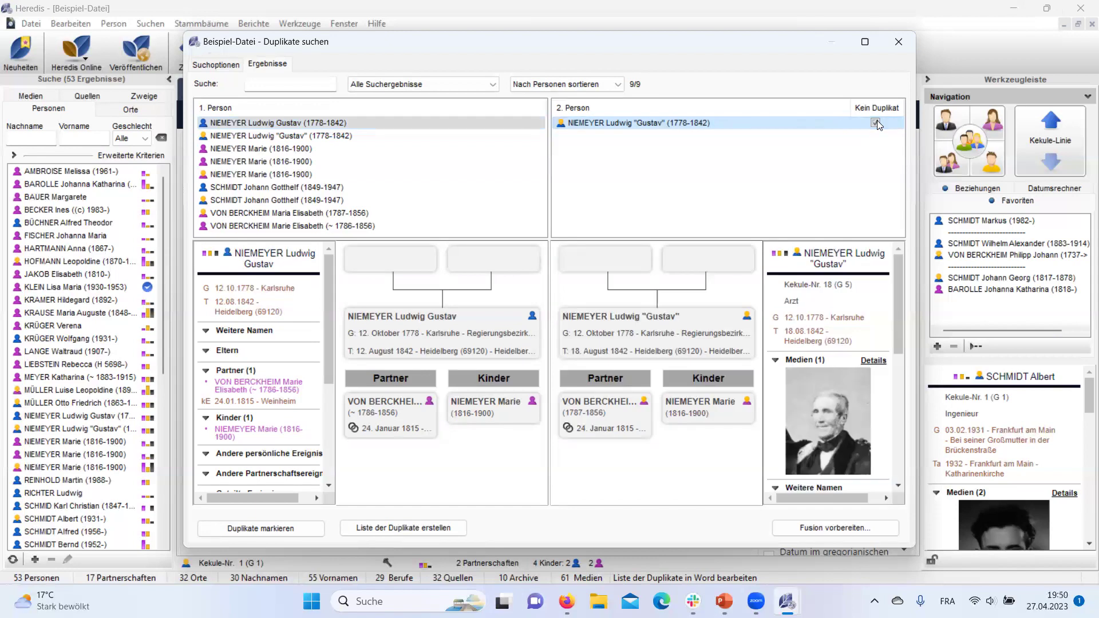
pyautogui.click(875, 123)
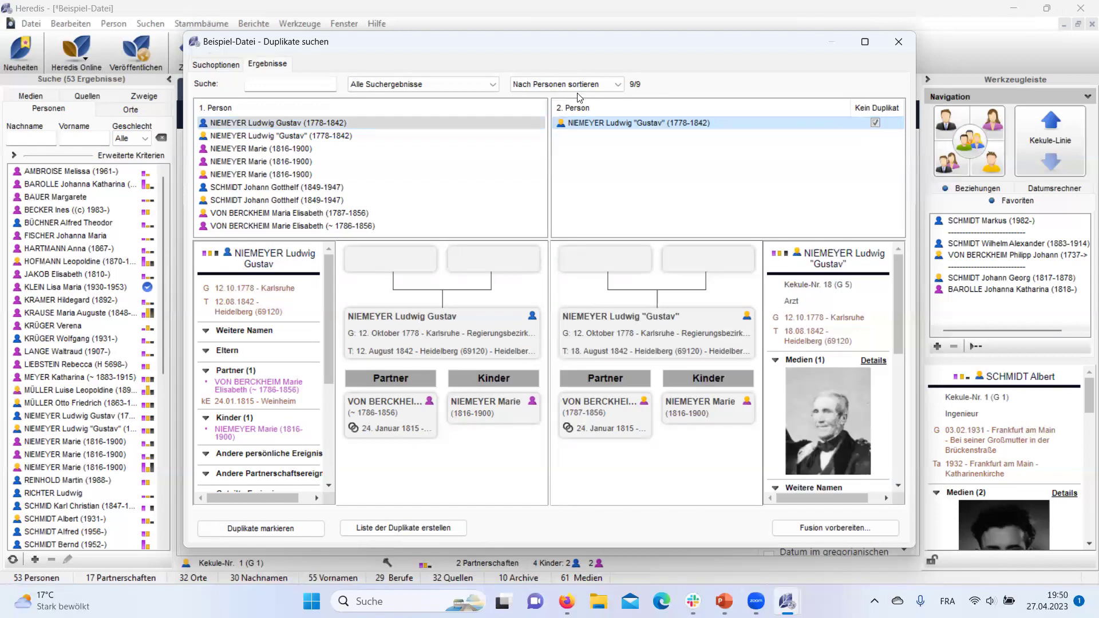
# Filter the results to Nur potentielle Duplikate and view the possible matches for the second listed person
pyautogui.click(495, 83)
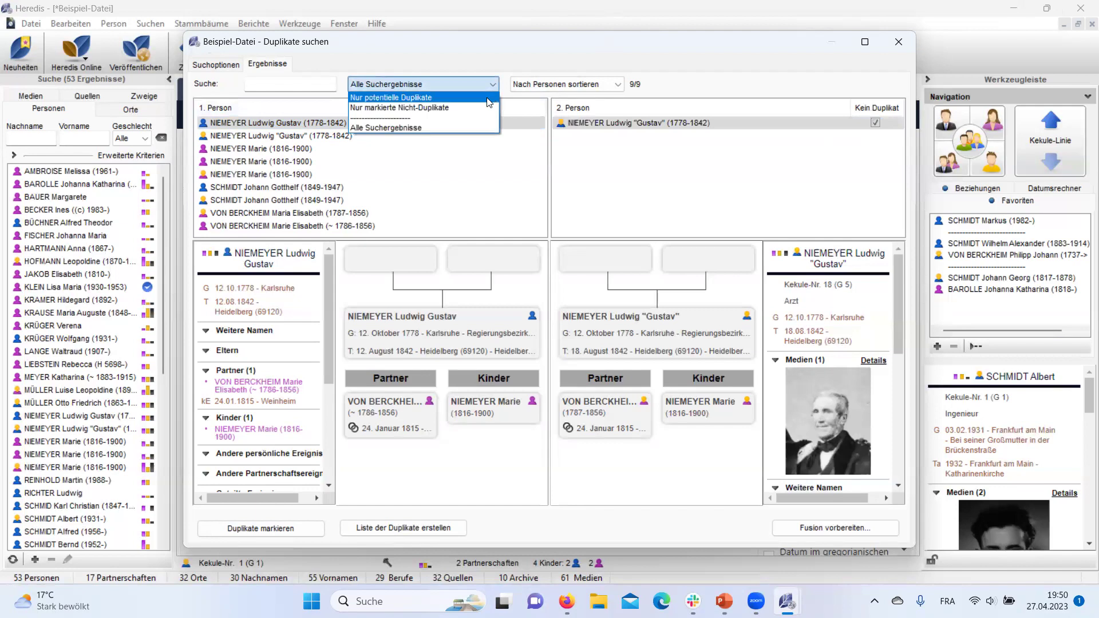
pyautogui.click(488, 99)
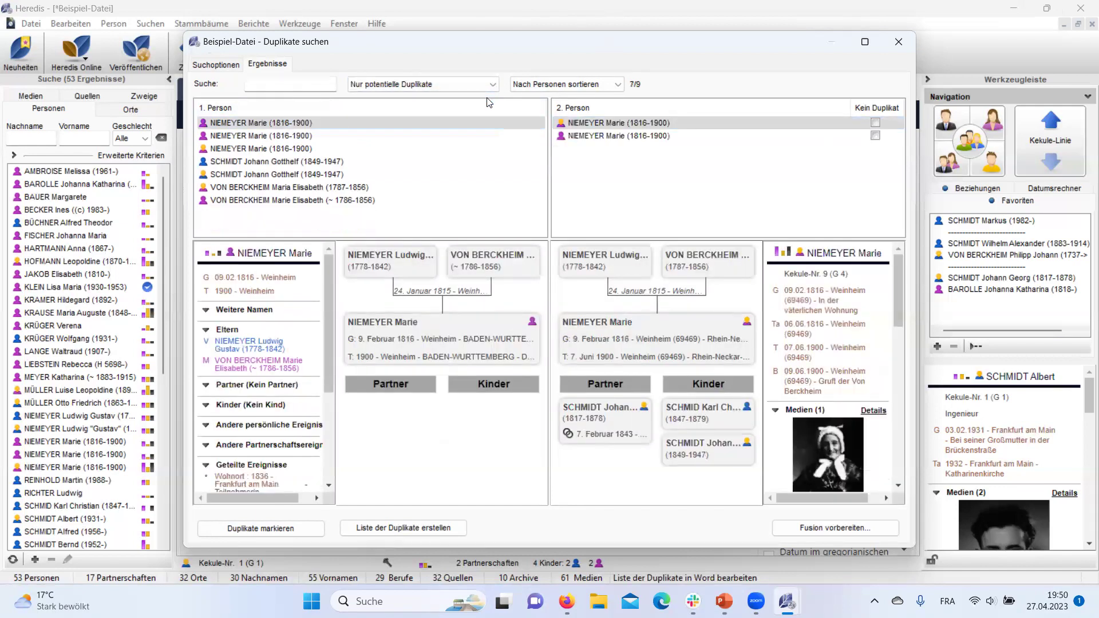
pyautogui.click(393, 136)
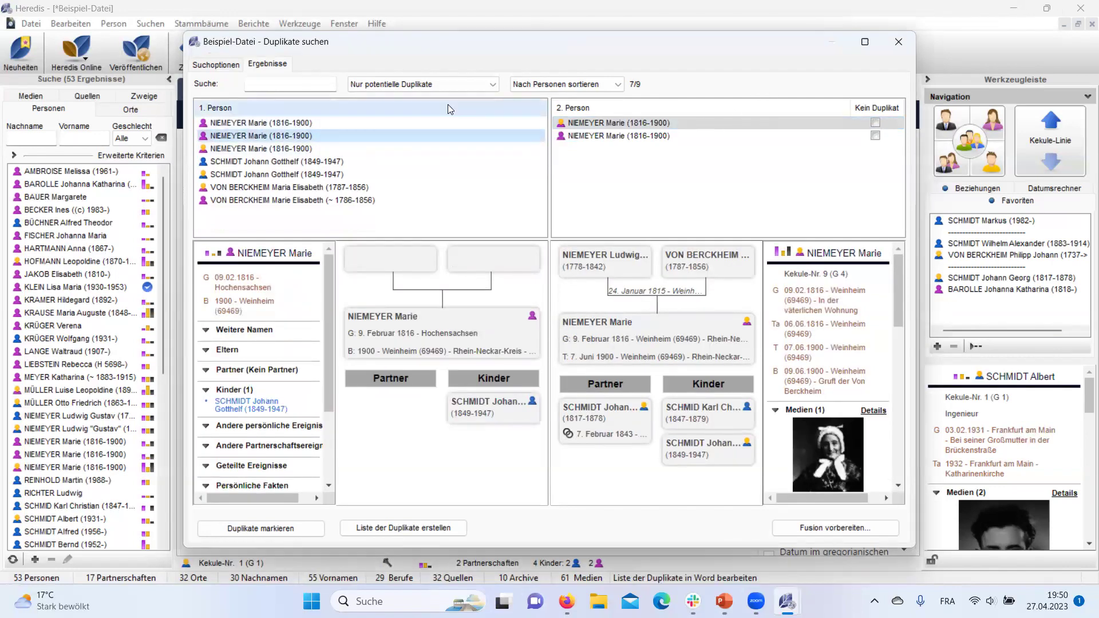
# Filter the results to Nur markierte Nicht-Duplikate and sort them by duplicates with Nach Duplikaten sortieren
pyautogui.click(485, 94)
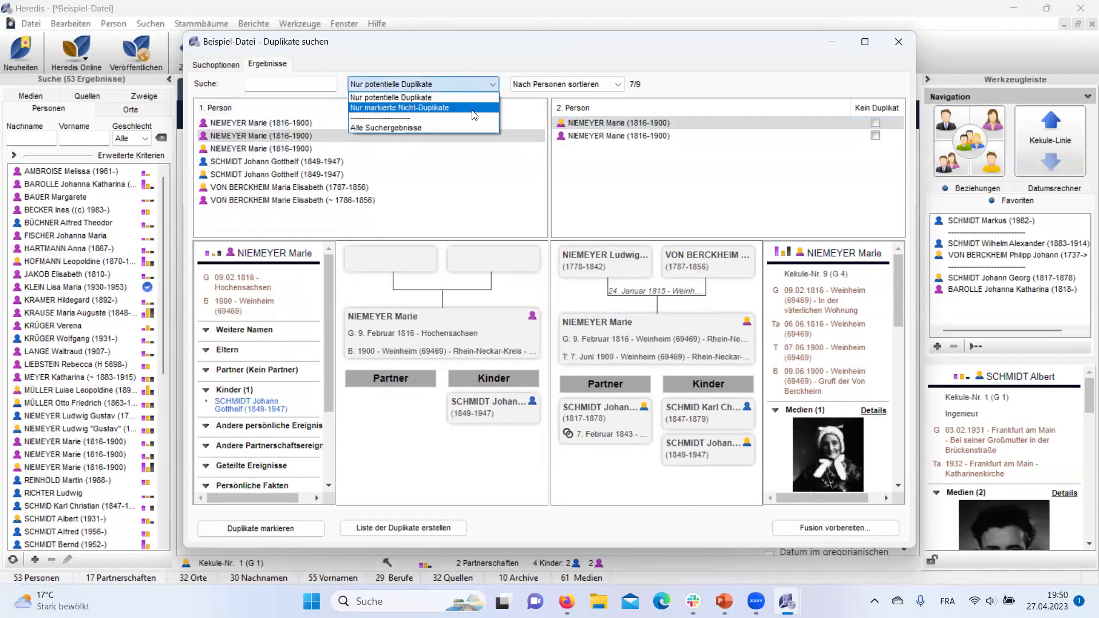
pyautogui.click(471, 109)
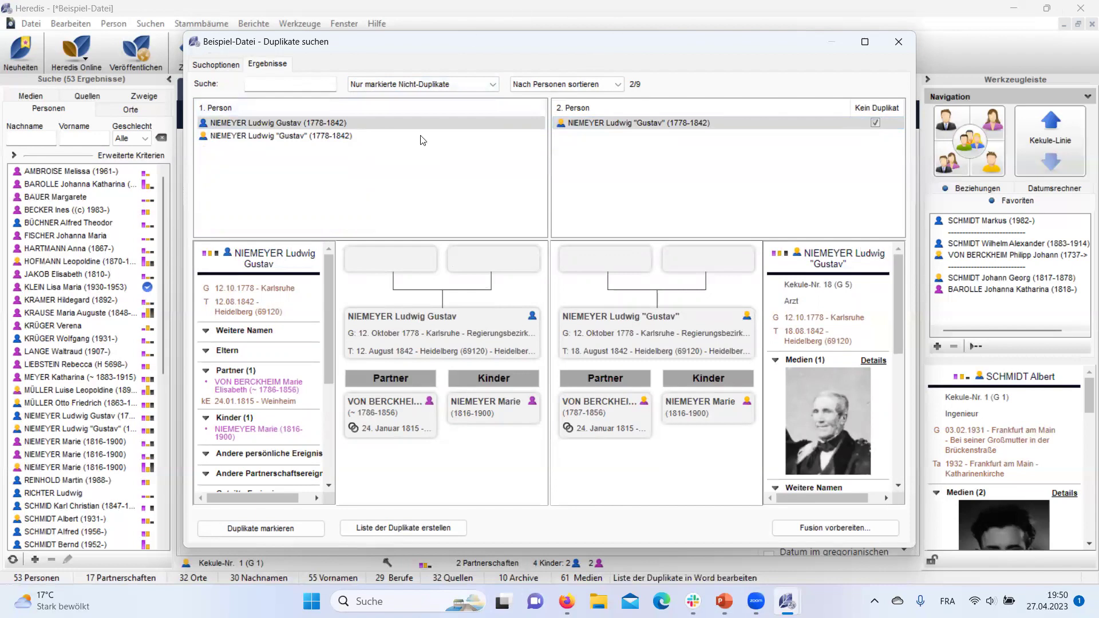
pyautogui.click(616, 87)
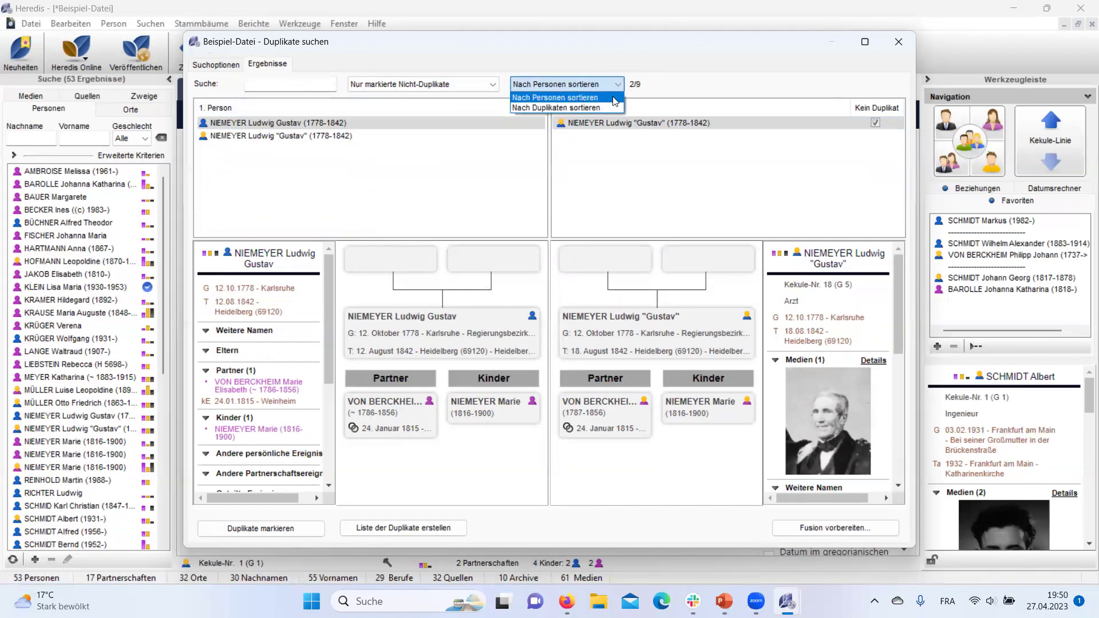
pyautogui.click(611, 107)
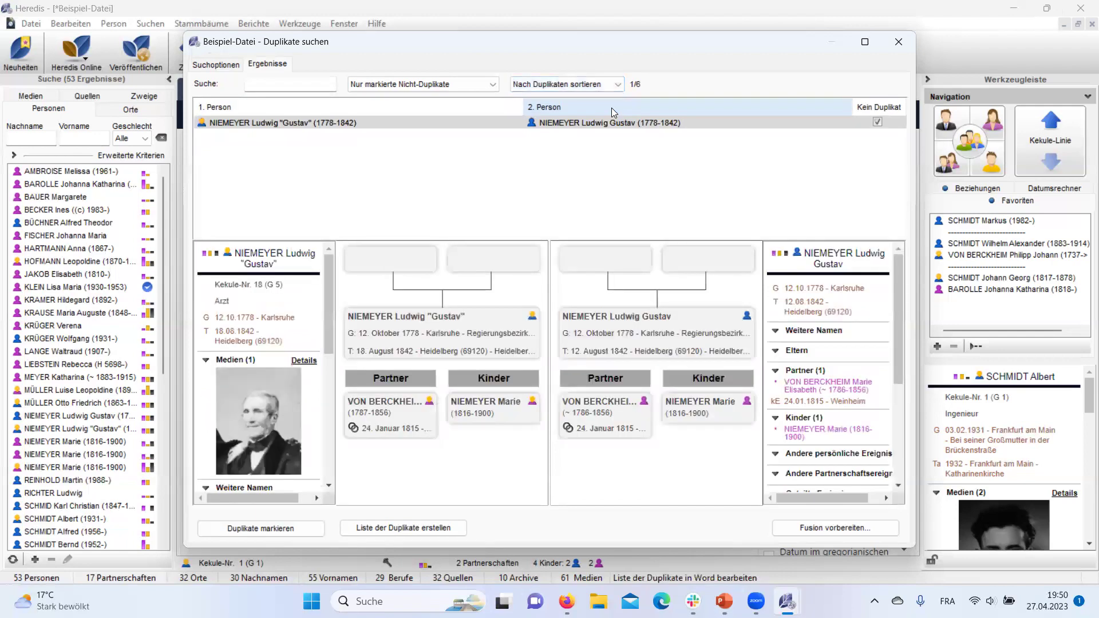
# Show Alle Suchergebnisse in the duplicate results and sort them with Nach Personen sortieren
pyautogui.click(455, 84)
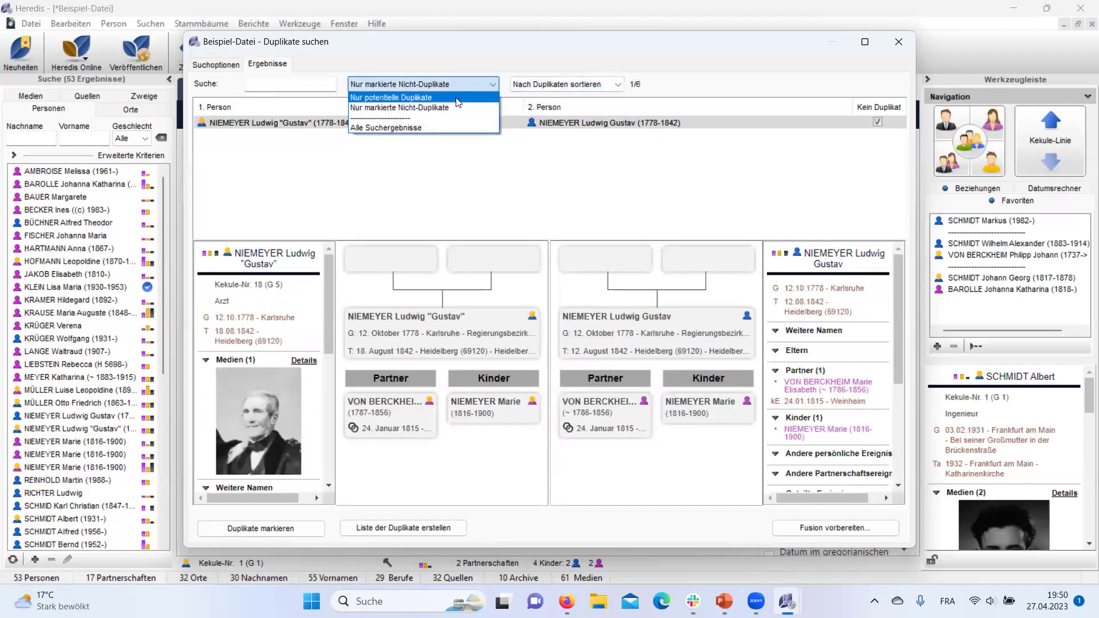
pyautogui.click(434, 127)
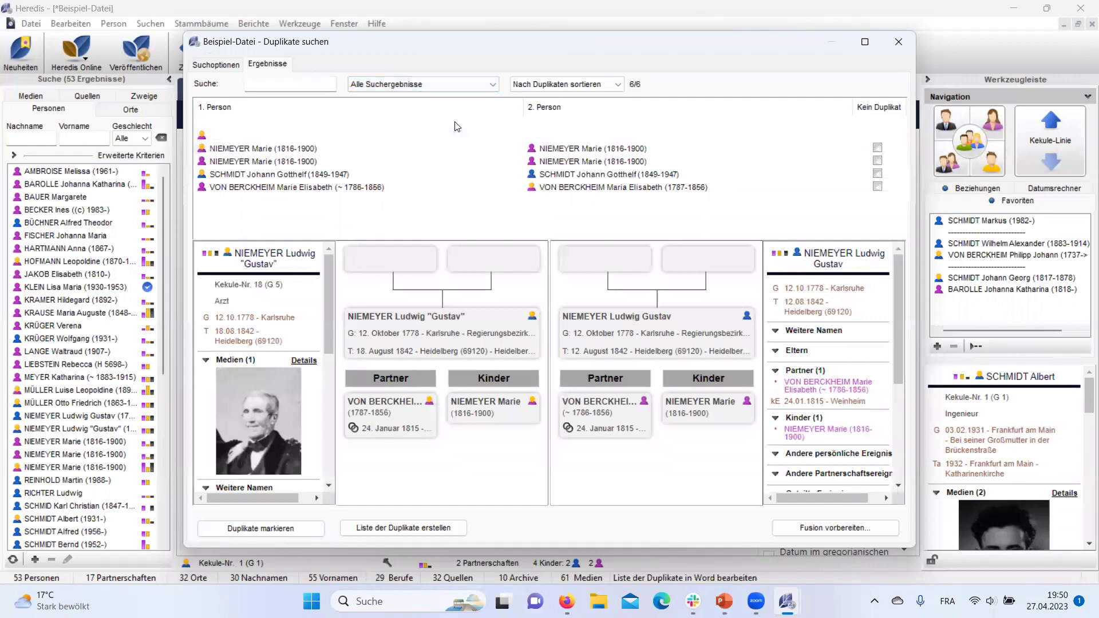
pyautogui.click(377, 121)
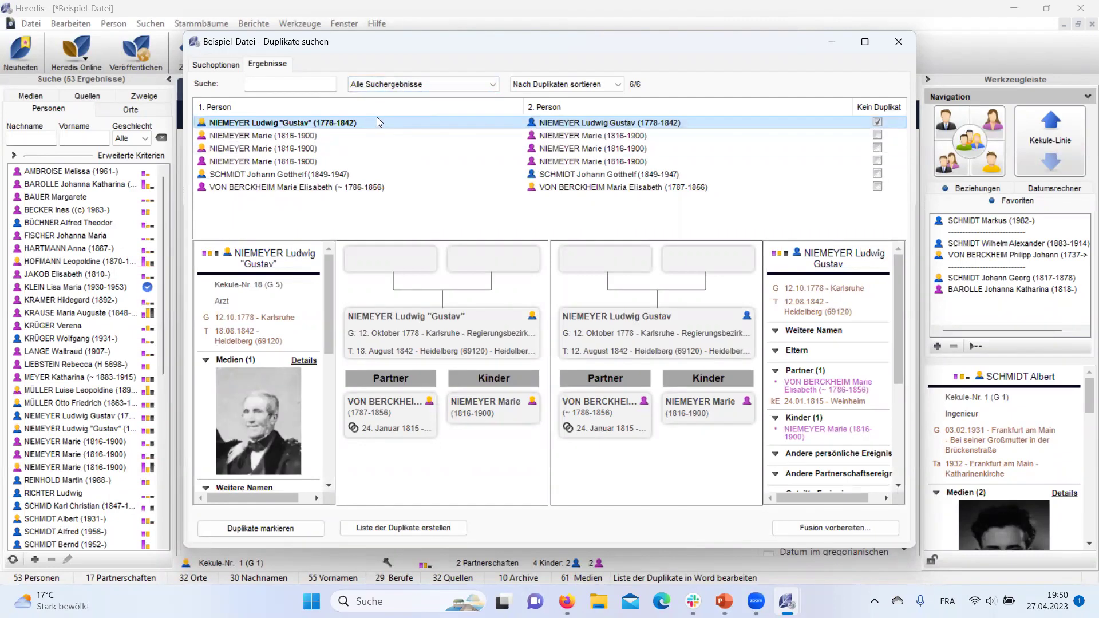
pyautogui.click(572, 84)
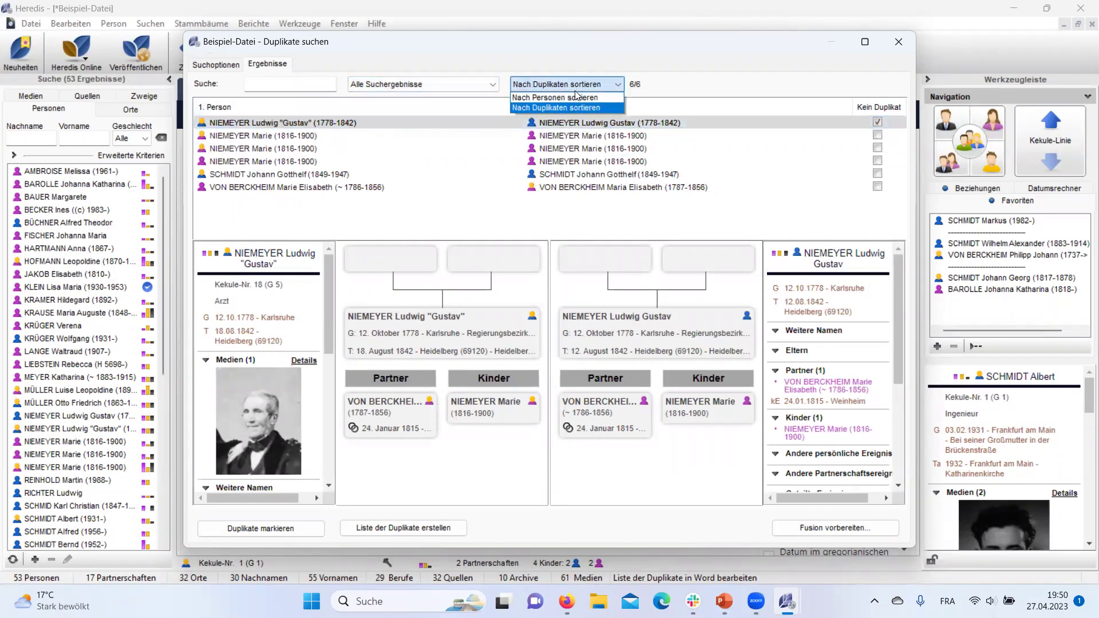
pyautogui.click(576, 96)
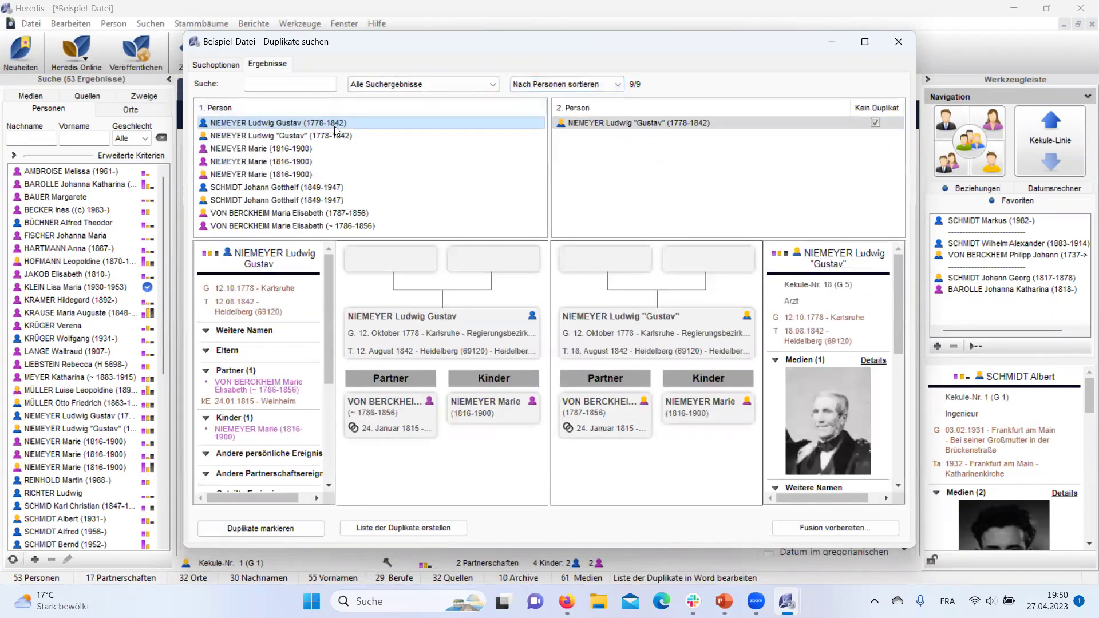
# Try to prepare a fusion of the third listed person with the first suggested counterpart, declining to merge before the parents
pyautogui.click(278, 149)
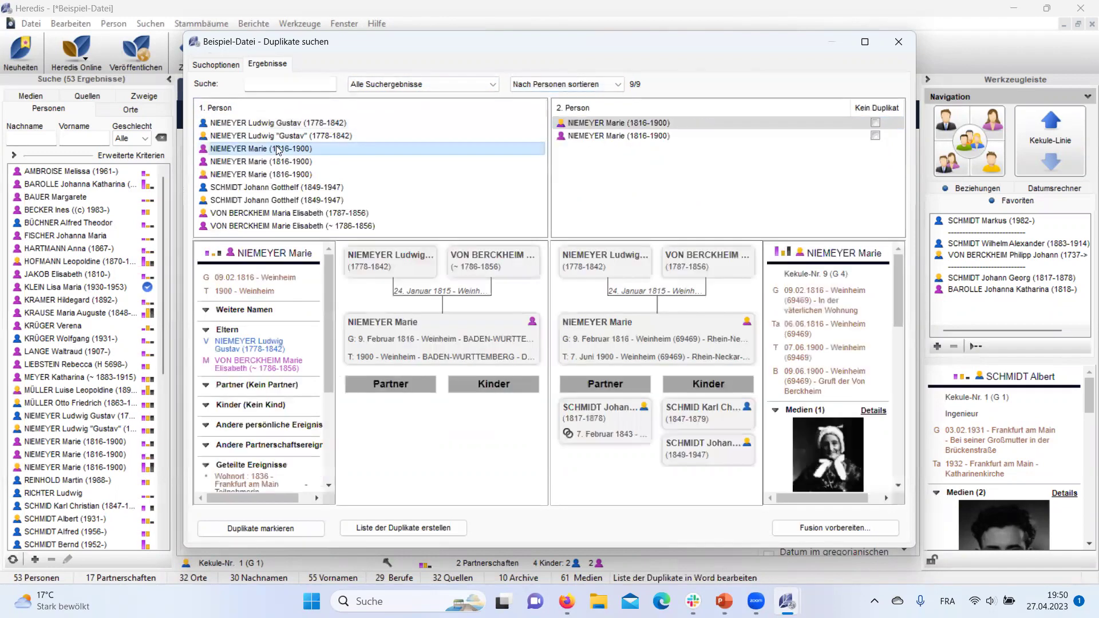
pyautogui.click(599, 126)
pyautogui.click(842, 527)
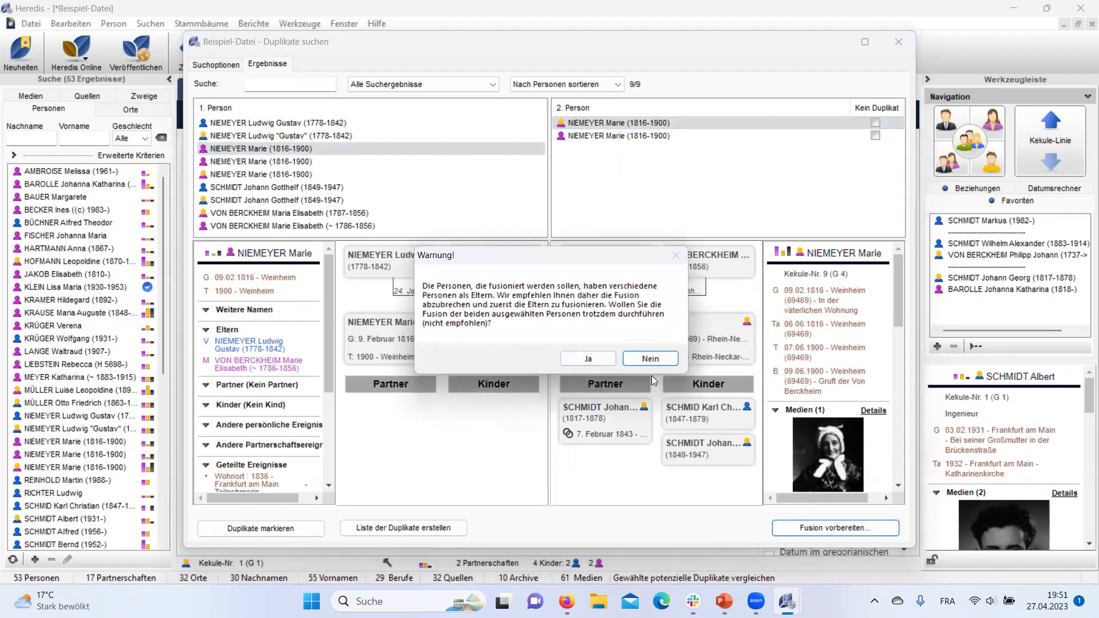
pyautogui.click(657, 359)
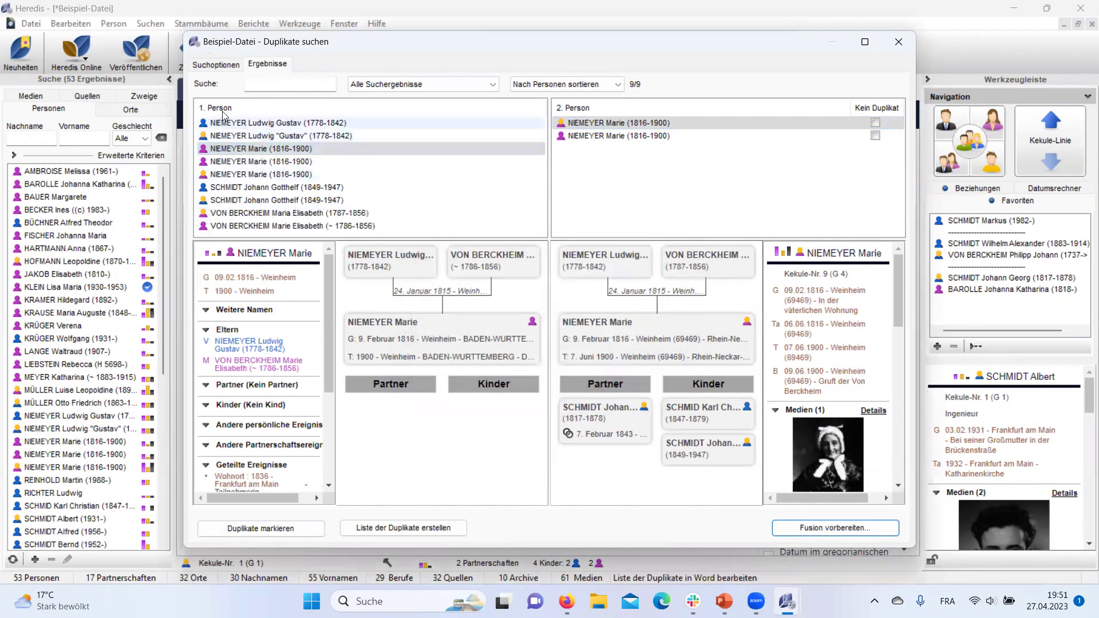
# Examine the fusion preparation for the first listed pair, end it without merging and close the duplicate search
pyautogui.click(252, 124)
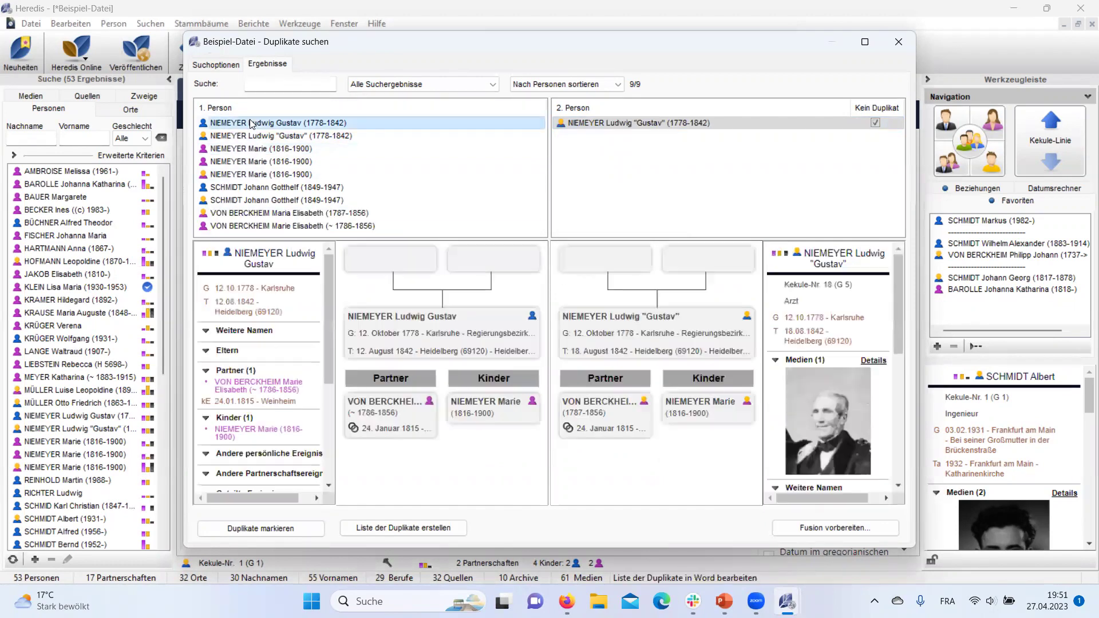
pyautogui.click(860, 525)
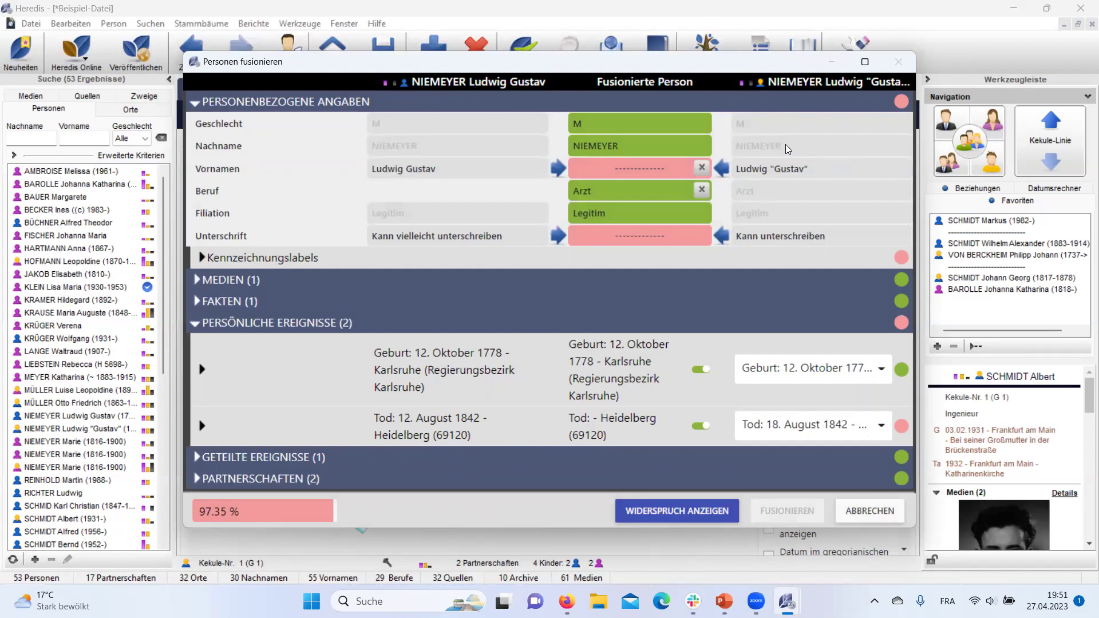
pyautogui.click(877, 514)
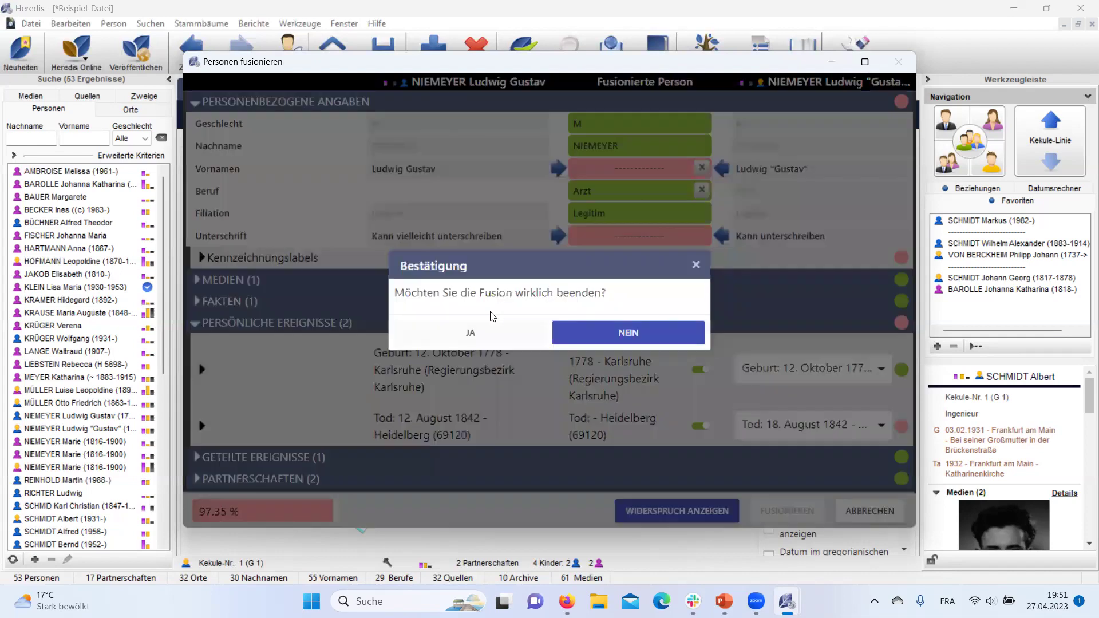
pyautogui.click(485, 332)
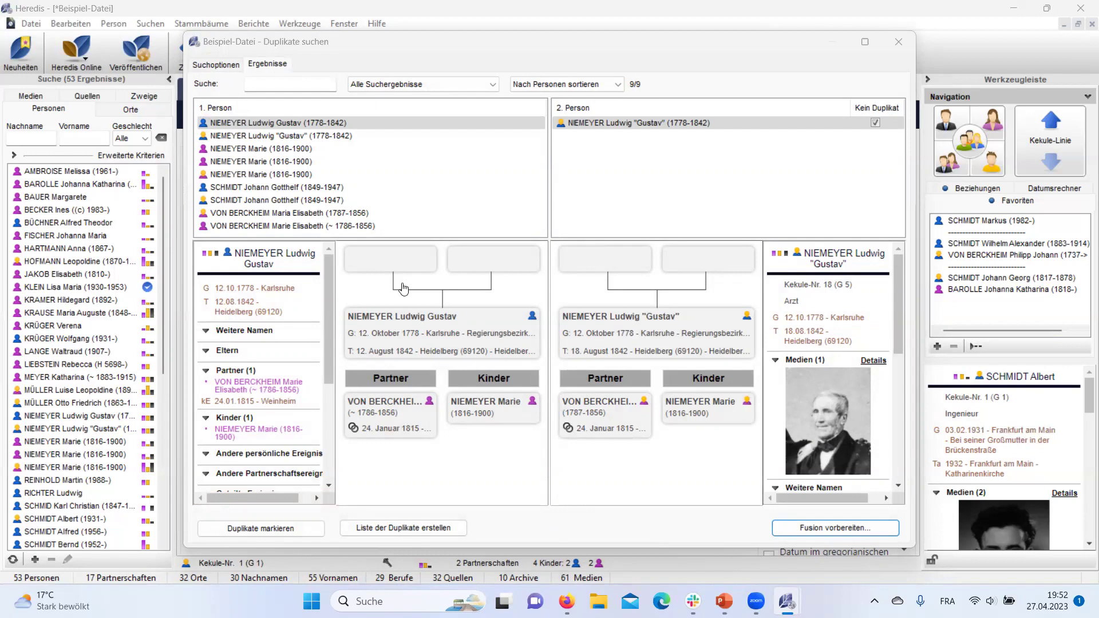
pyautogui.click(900, 41)
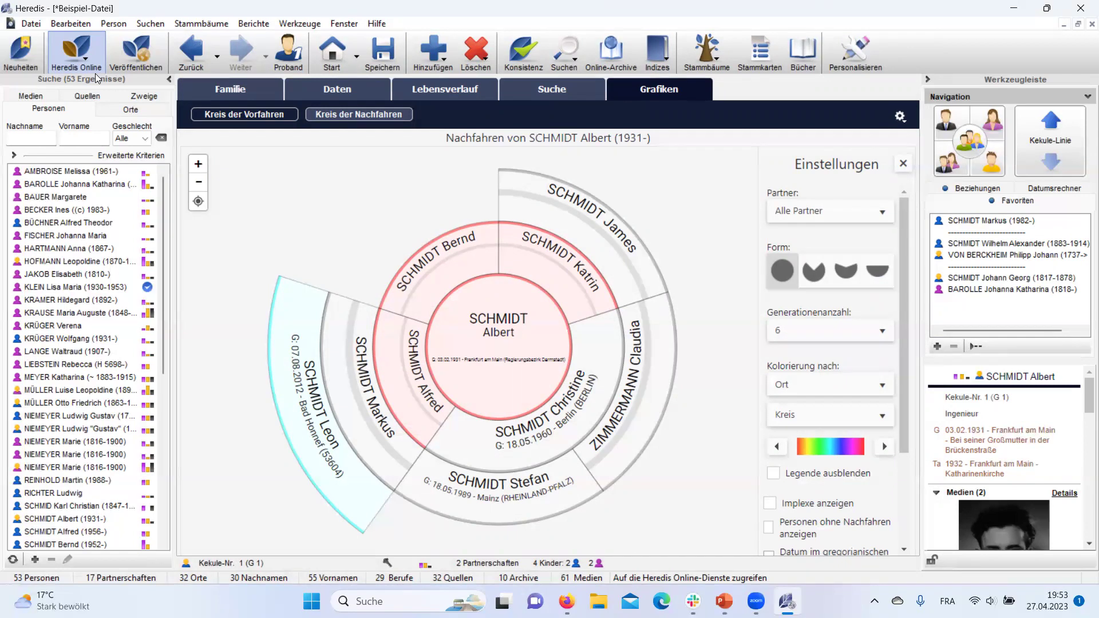
# Start a GEDCOM file import into the current genealogy file and cancel it at the file selection
pyautogui.click(35, 26)
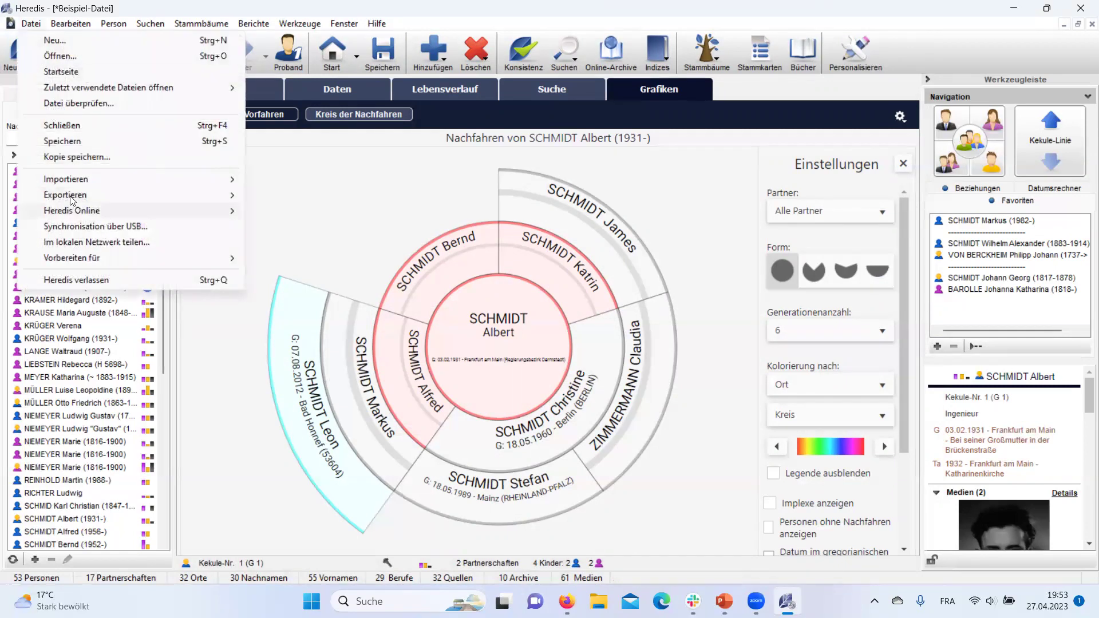
pyautogui.moveTo(83, 184)
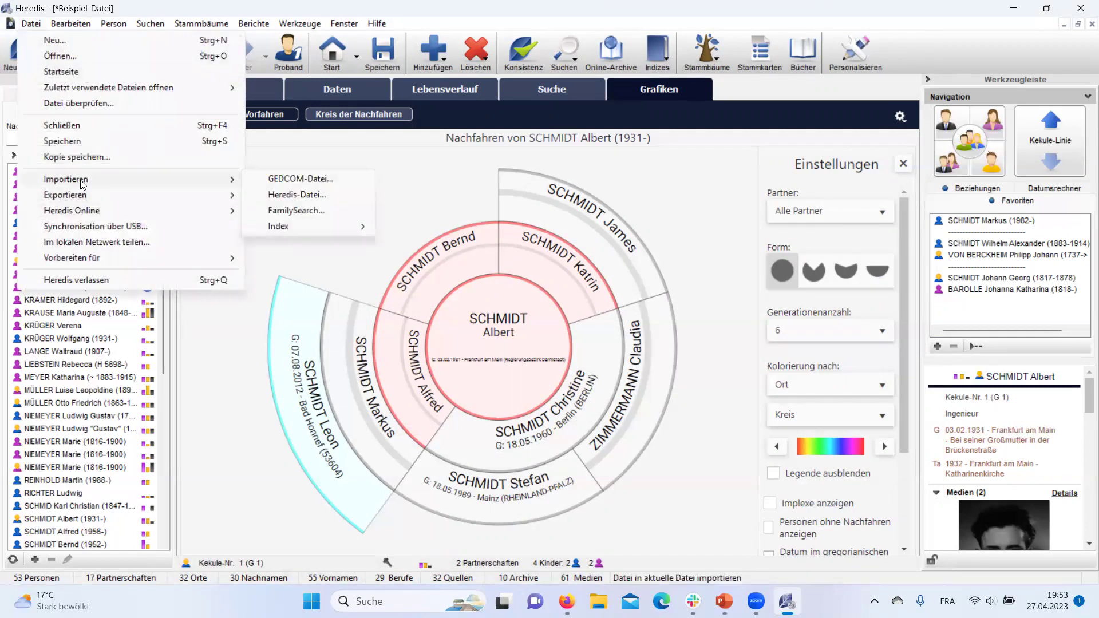
pyautogui.click(285, 180)
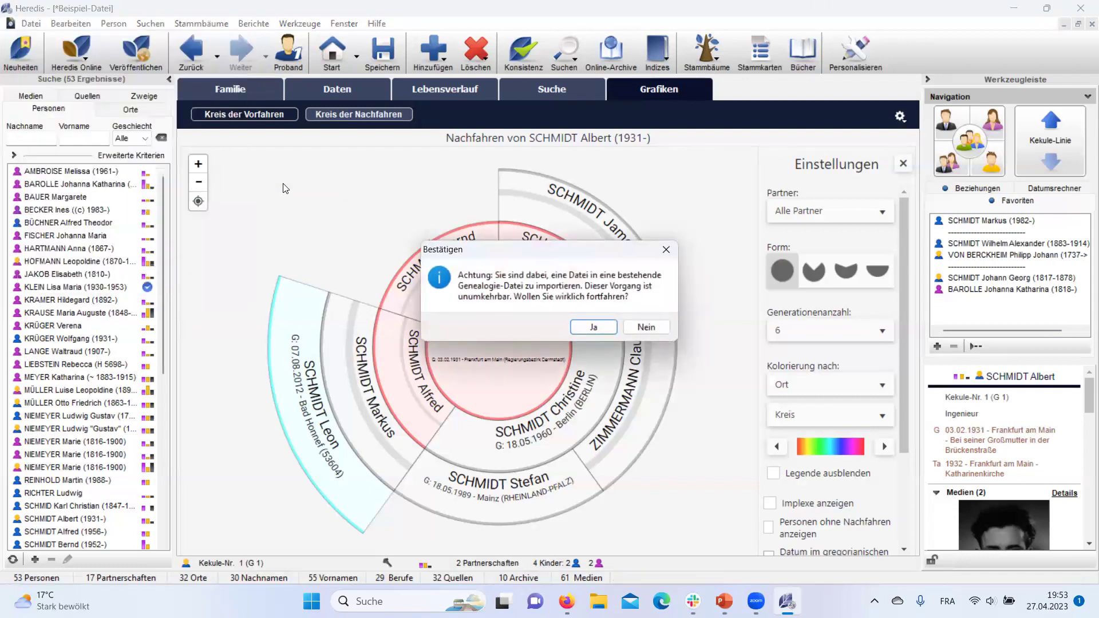
pyautogui.click(603, 330)
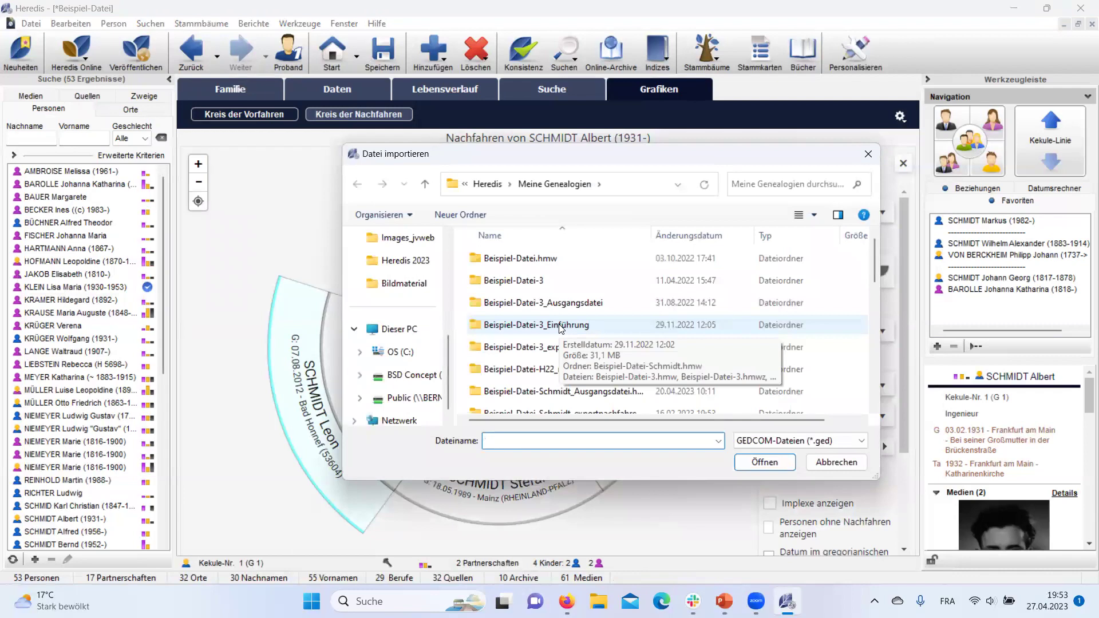
pyautogui.click(844, 463)
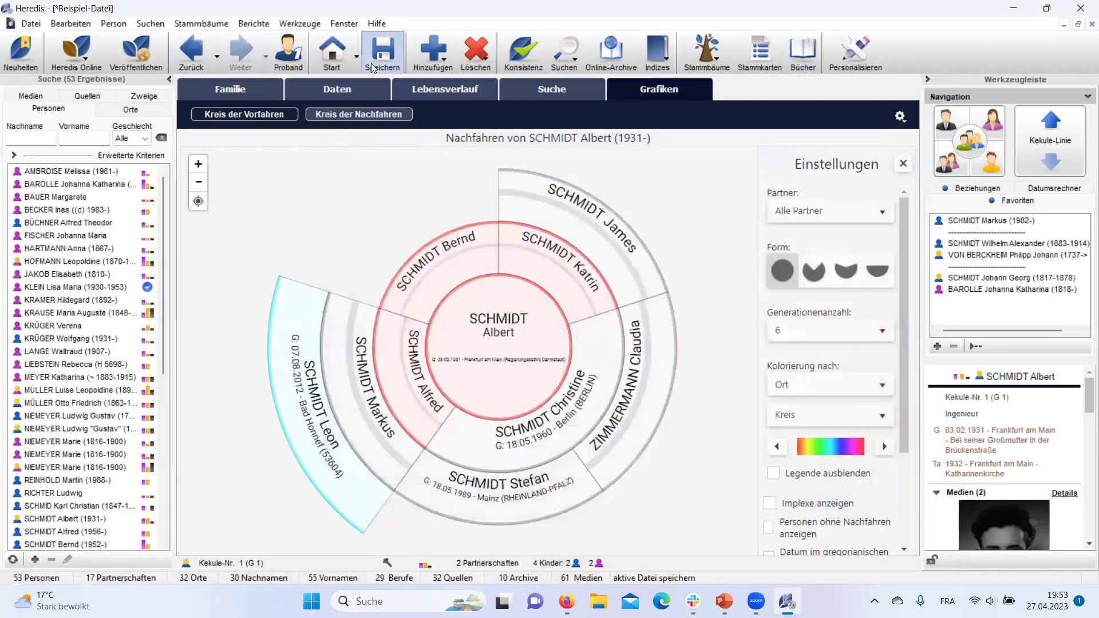
# View the start page and return to the recently used Beispiel-Datei
pyautogui.click(330, 58)
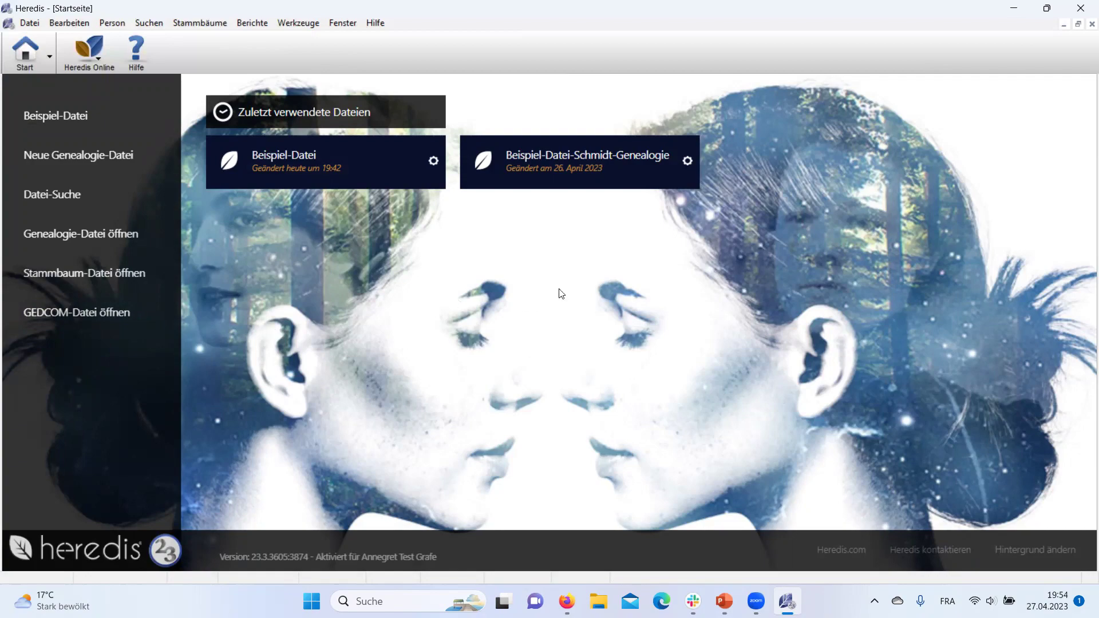
pyautogui.click(385, 162)
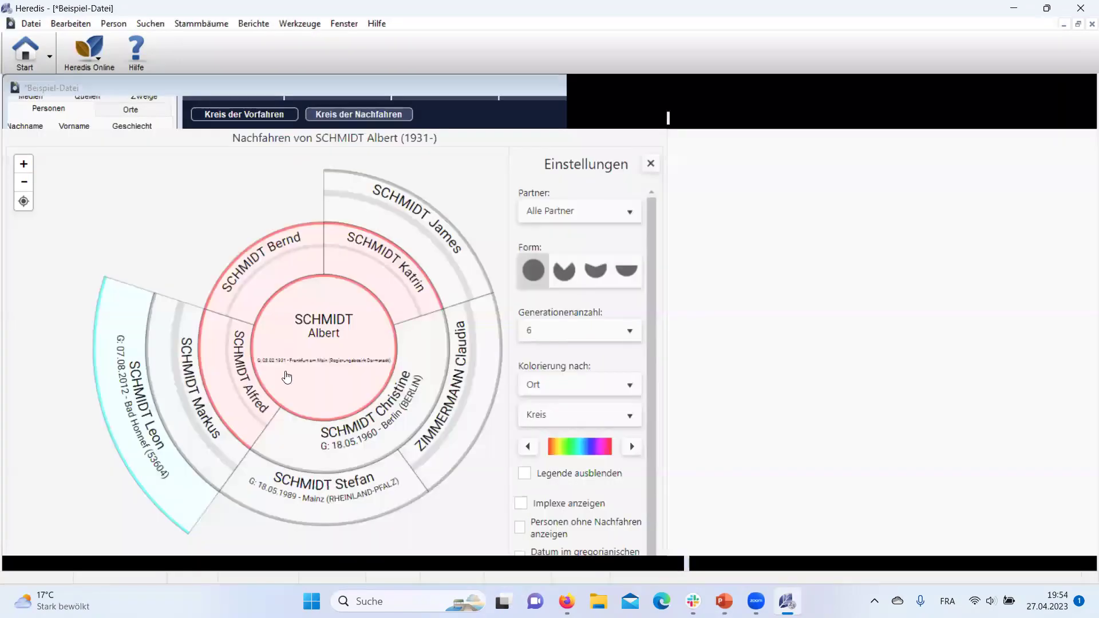
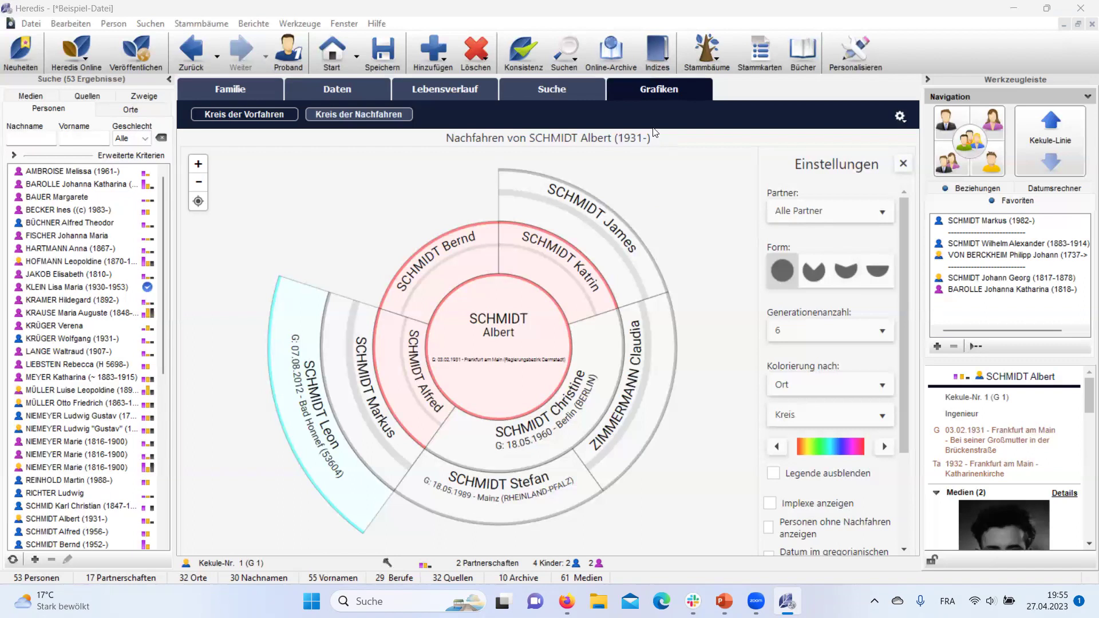
# Open the place index and bring up the Frankfurt am Main entry for editing
pyautogui.click(652, 62)
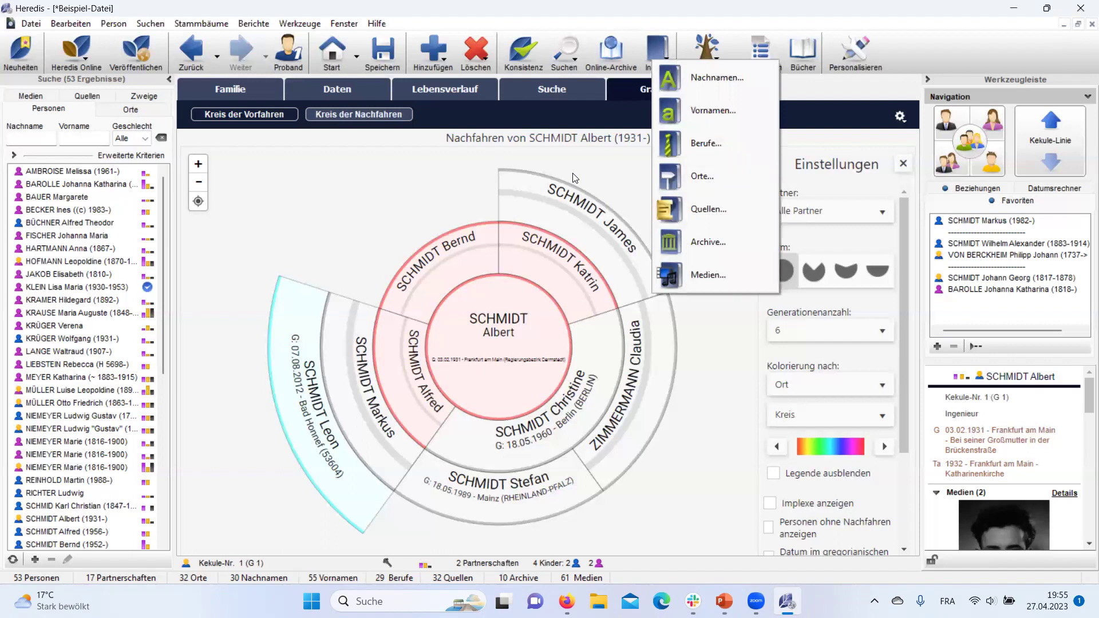
pyautogui.click(705, 171)
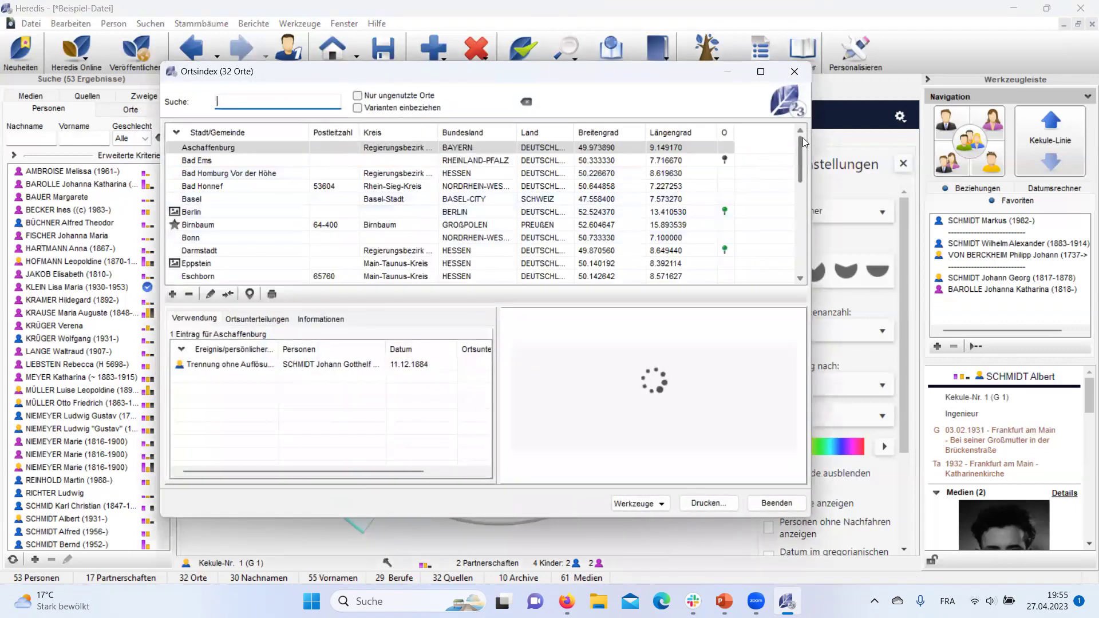
pyautogui.moveTo(801, 140); pyautogui.dragTo(799, 182)
pyautogui.scroll(-3, 799, 182)
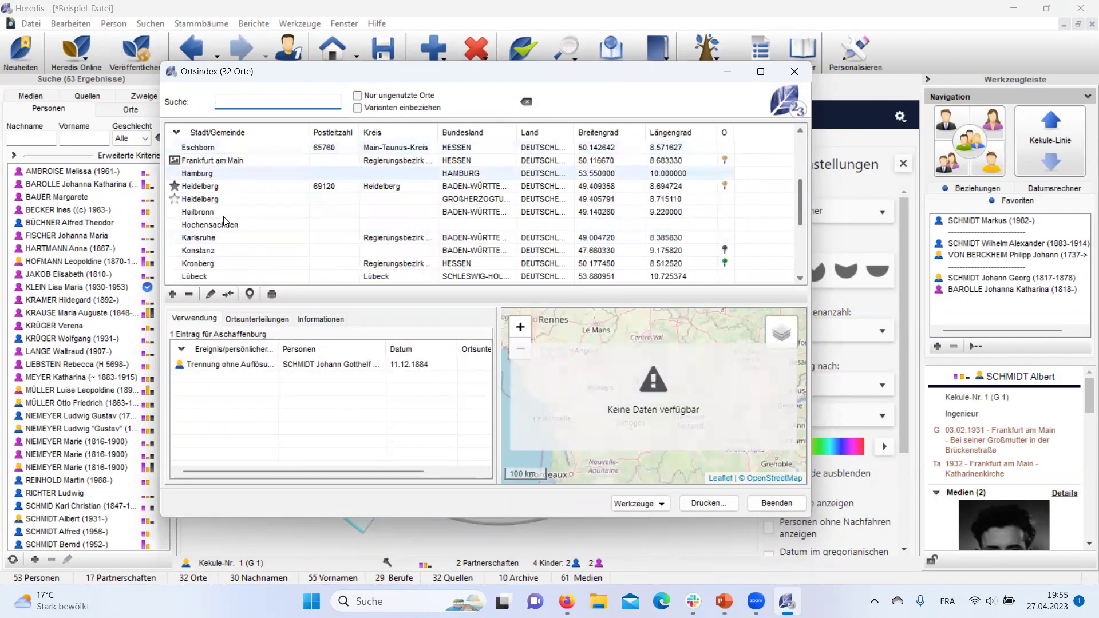
pyautogui.click(219, 162)
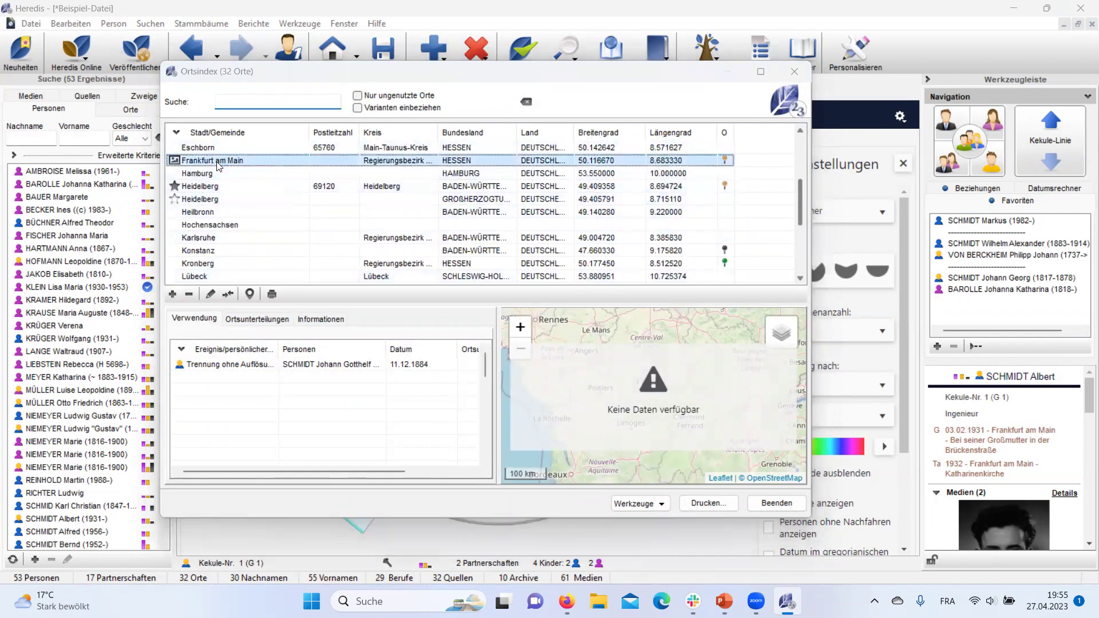
pyautogui.doubleClick(218, 162)
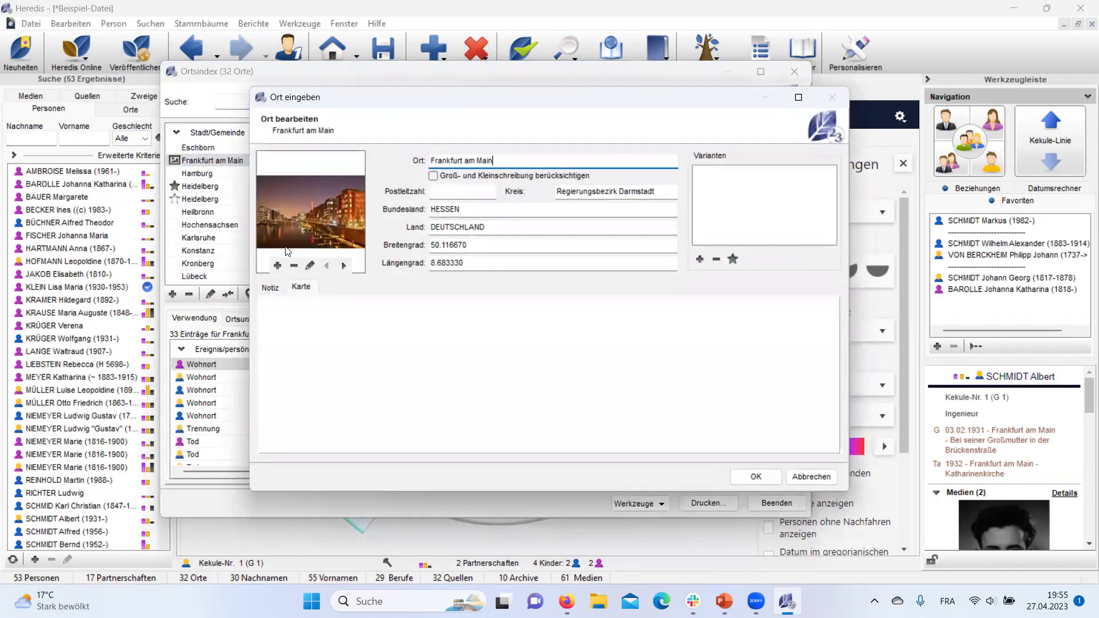
# Add the Ortsfamilienbuch Frankfurt am Main document from the media index to the Frankfurt am Main place
pyautogui.click(276, 268)
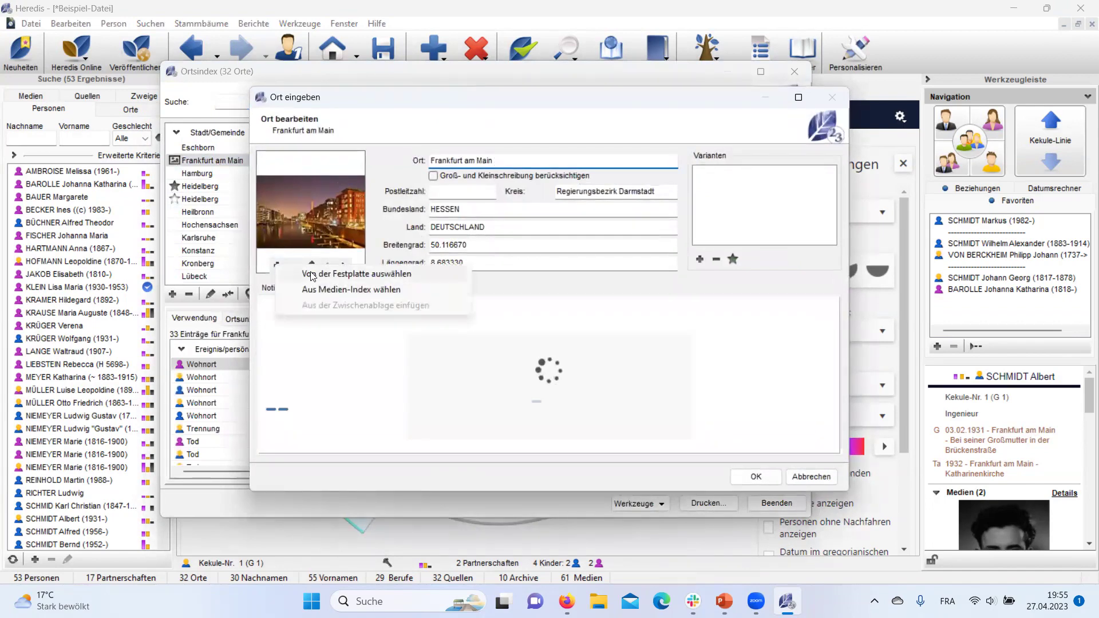
pyautogui.click(320, 289)
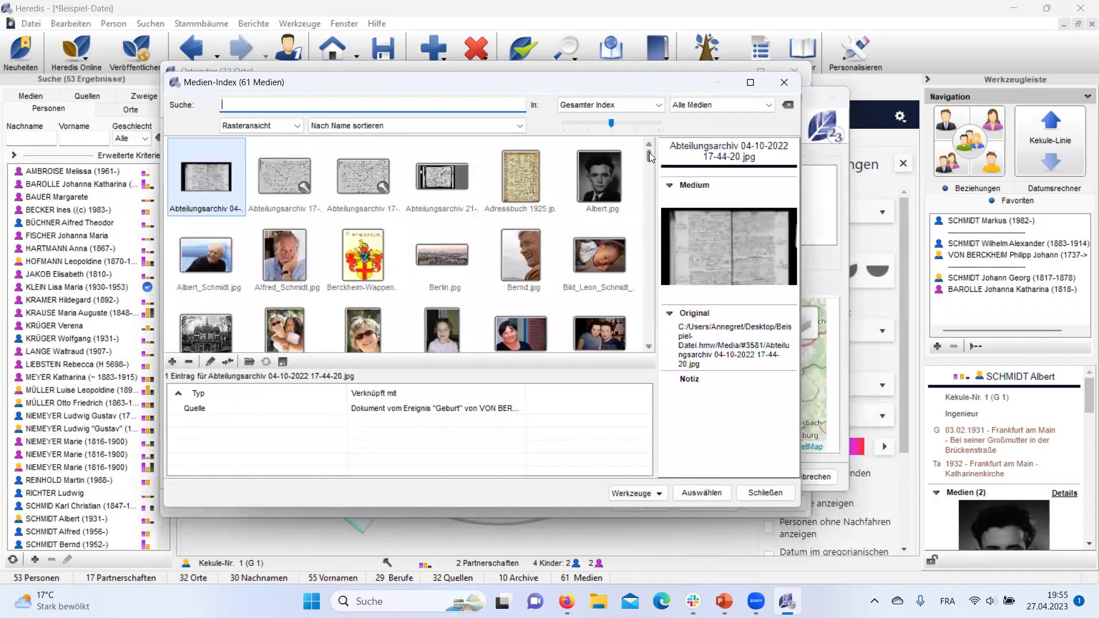
pyautogui.scroll(-7, 648, 167)
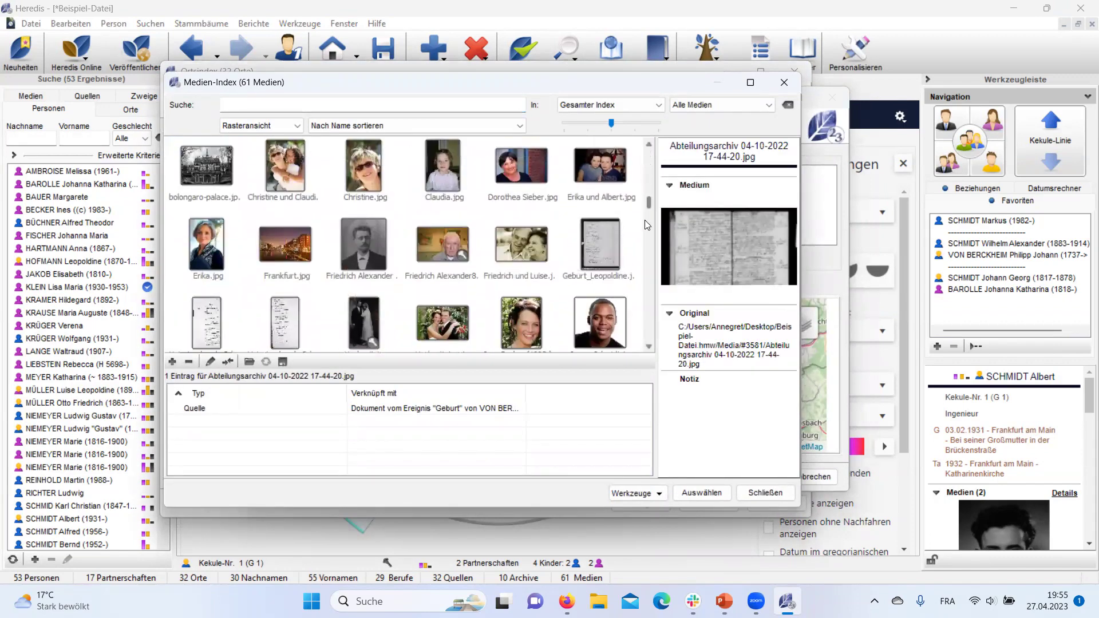
pyautogui.moveTo(647, 237); pyautogui.dragTo(648, 298)
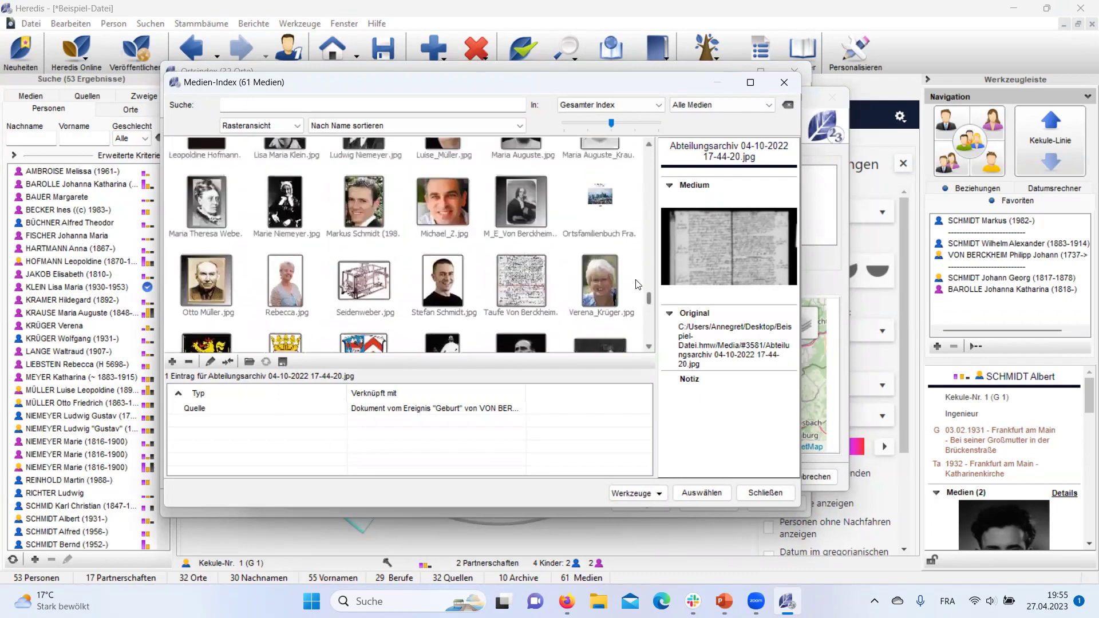
pyautogui.click(602, 208)
pyautogui.click(710, 487)
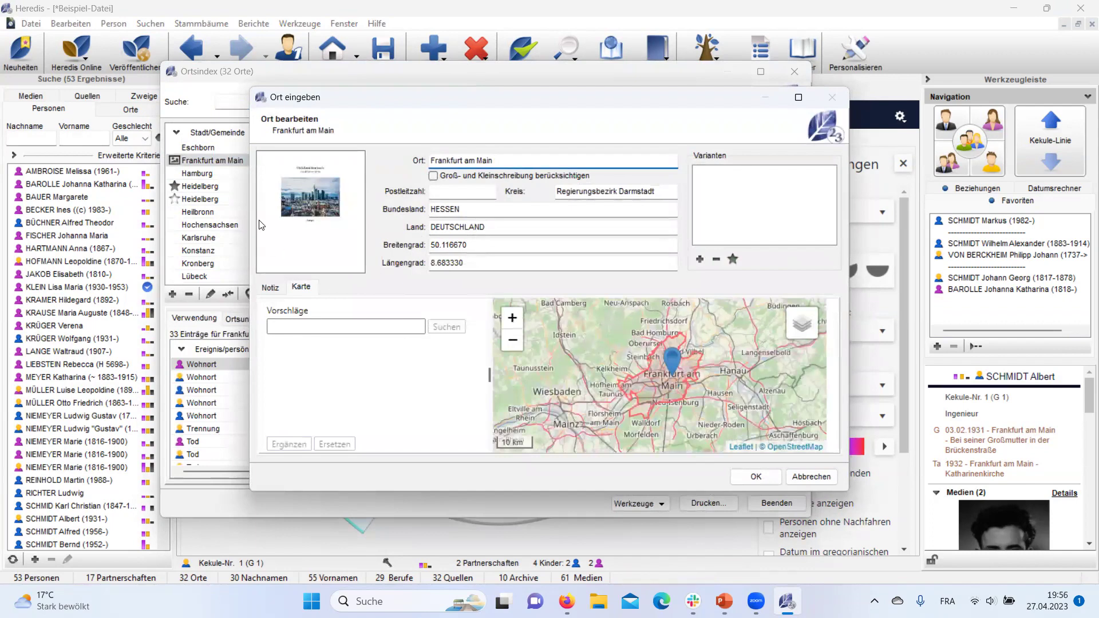
# Open the attached Ortsfamilienbuch PDF and examine its note text about Frankfurt am Main at an enlarged size
pyautogui.moveTo(260, 223)
pyautogui.doubleClick(298, 198)
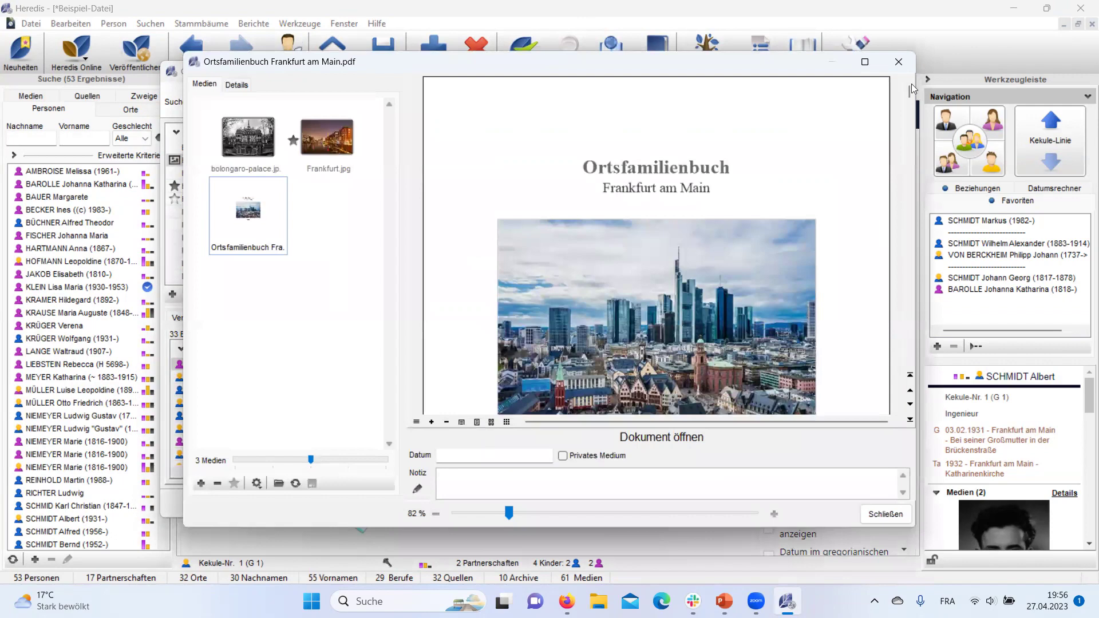
pyautogui.moveTo(911, 92); pyautogui.dragTo(914, 127)
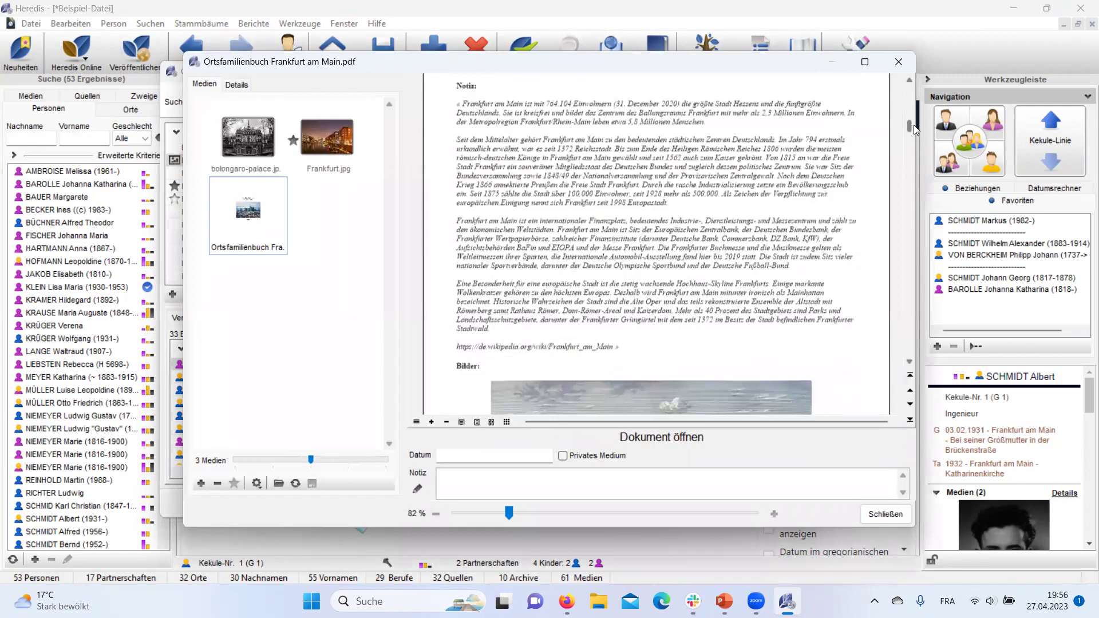
pyautogui.click(431, 422)
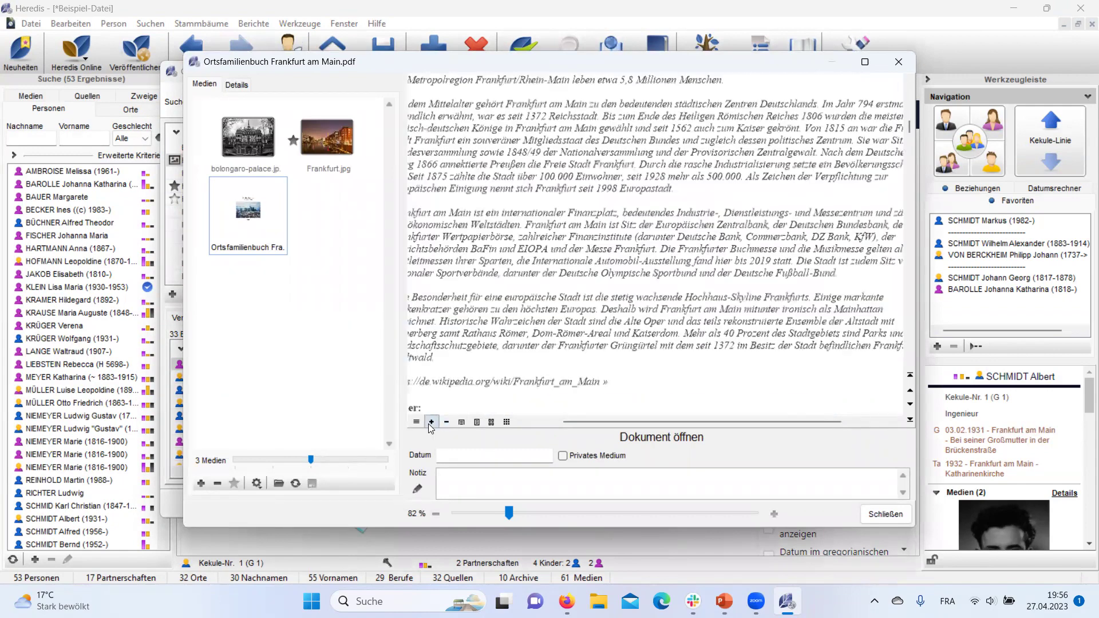
pyautogui.moveTo(637, 420); pyautogui.dragTo(533, 420)
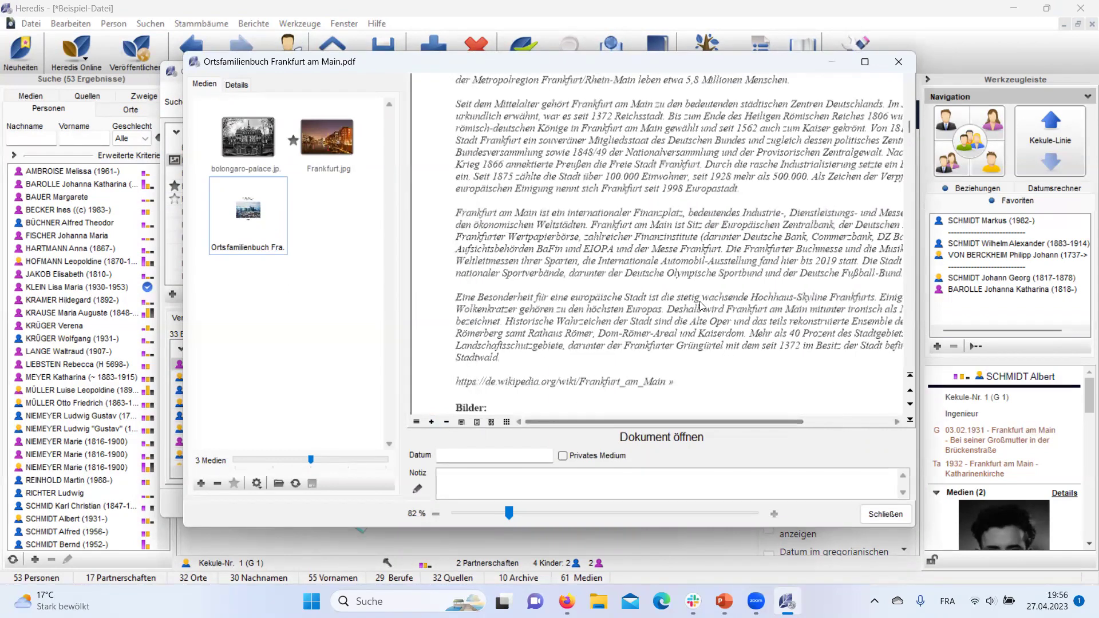
# Maximize the Ortsfamilienbuch PDF viewer, enlarge the pages and browse through them in a two-page layout
pyautogui.click(864, 62)
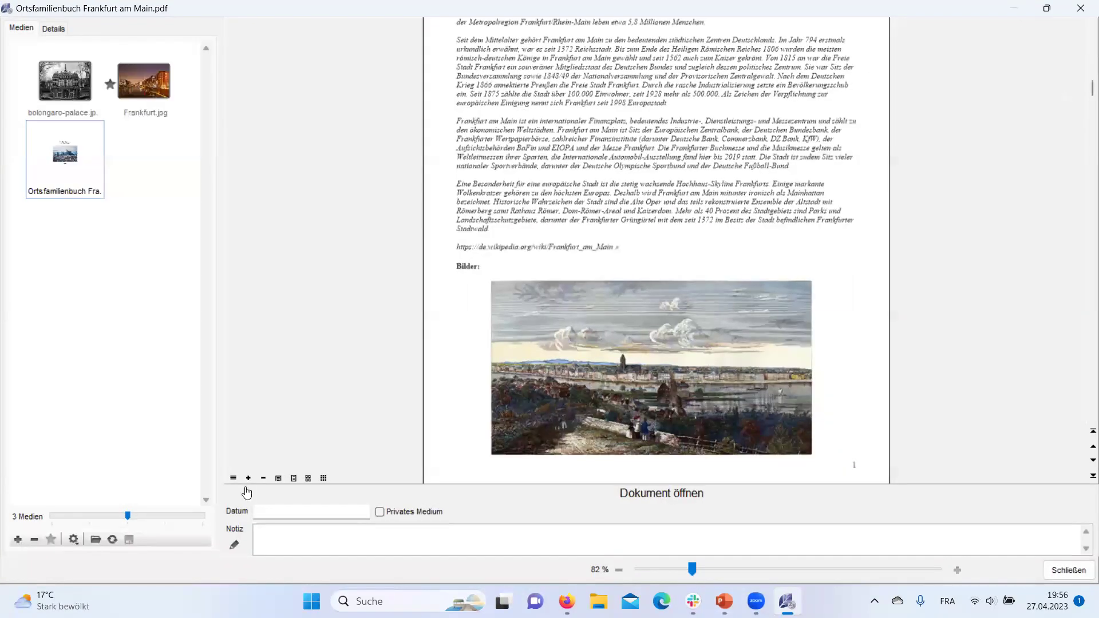
pyautogui.click(248, 477)
pyautogui.moveTo(1084, 101); pyautogui.dragTo(1084, 153)
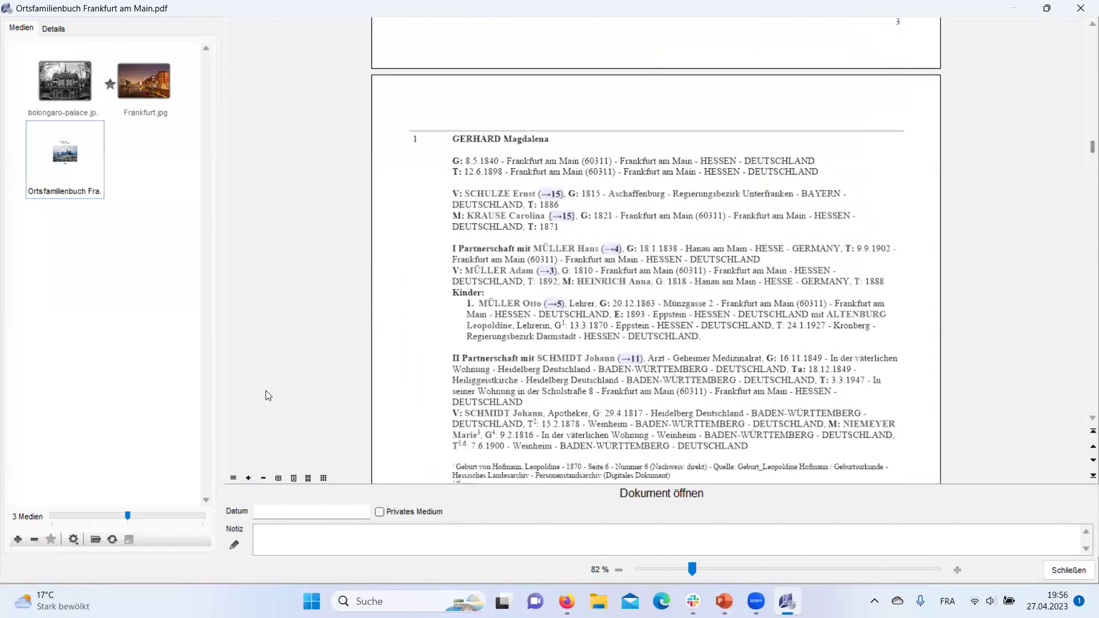
pyautogui.click(307, 478)
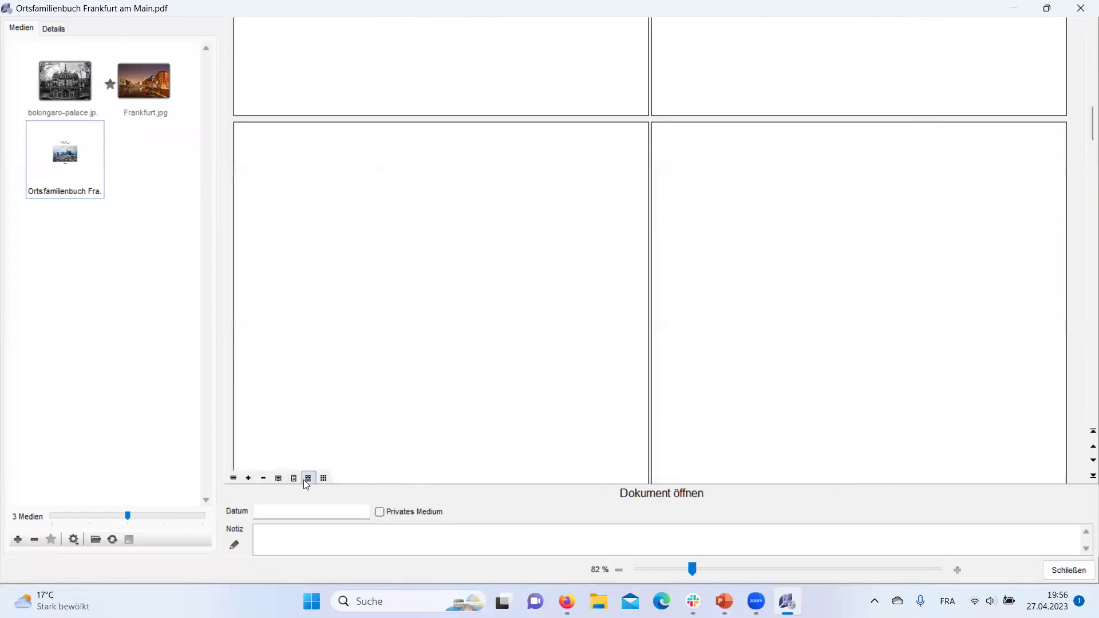
pyautogui.moveTo(1083, 139); pyautogui.dragTo(1083, 222)
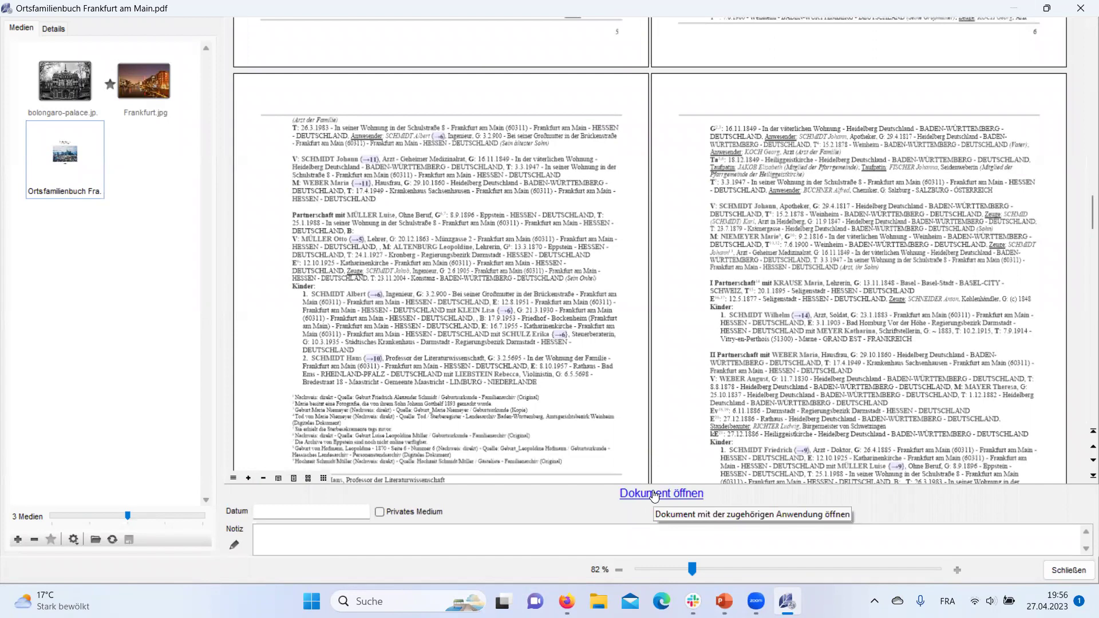
# Close the PDF viewer and place windows, discarding the place editing, and return to the immediate family view
pyautogui.click(1080, 6)
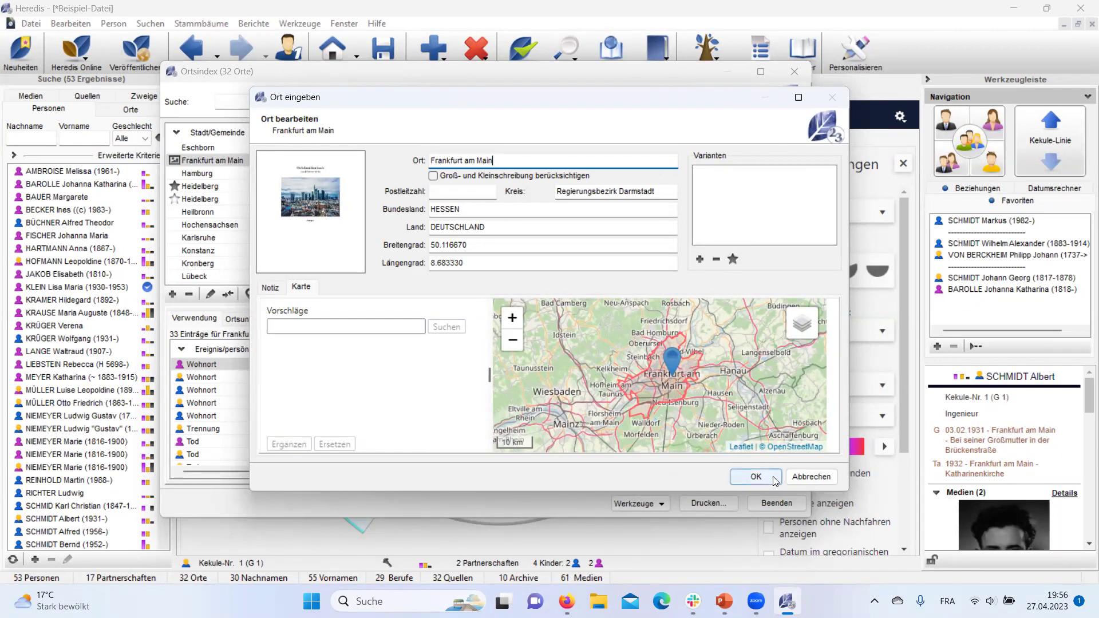
pyautogui.click(804, 477)
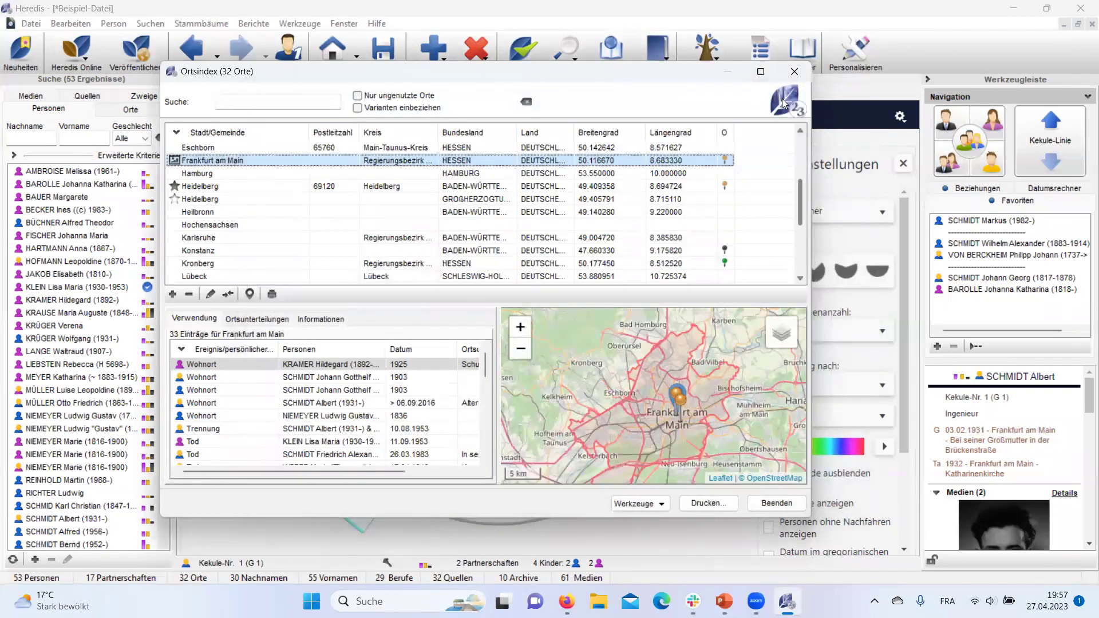
pyautogui.click(794, 72)
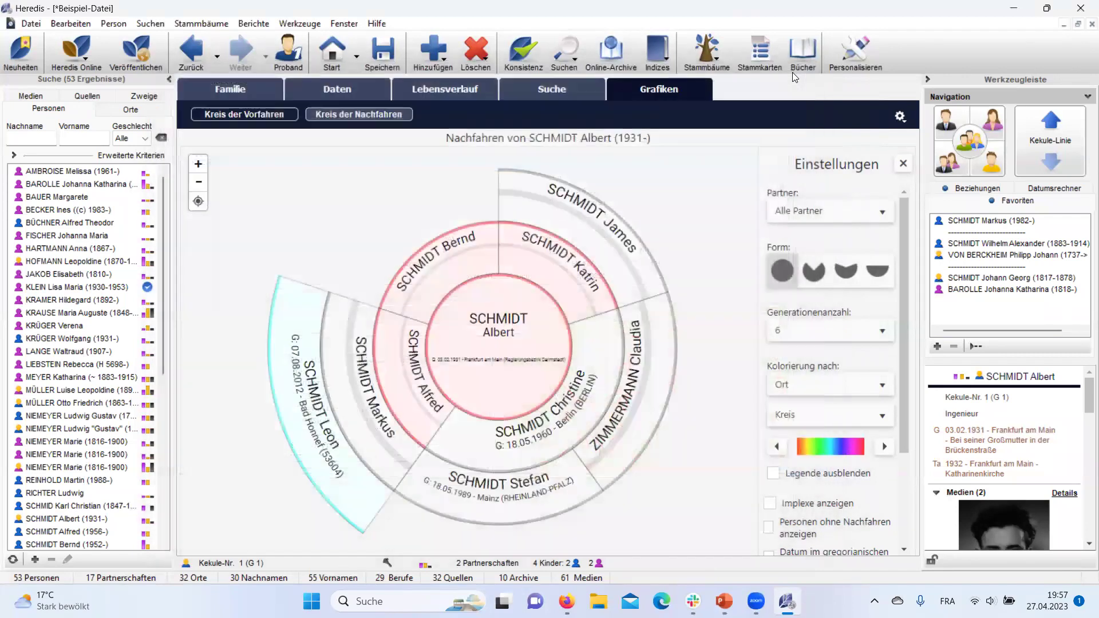
pyautogui.click(227, 87)
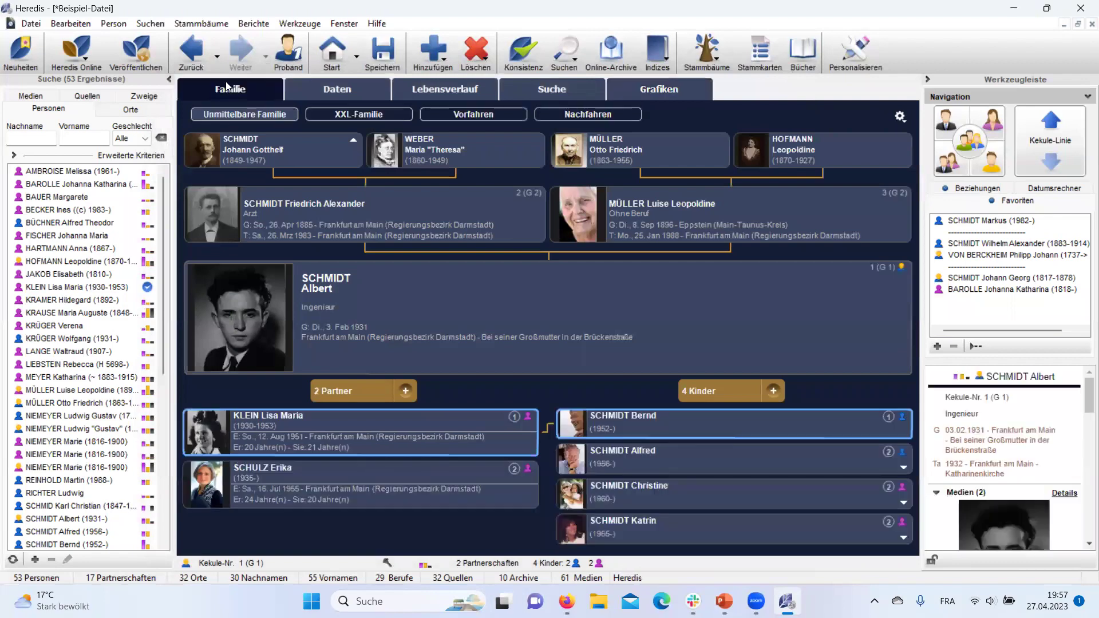
# Open the personal data of the last person in the favourites and display the sources of her birth event
pyautogui.doubleClick(761, 291)
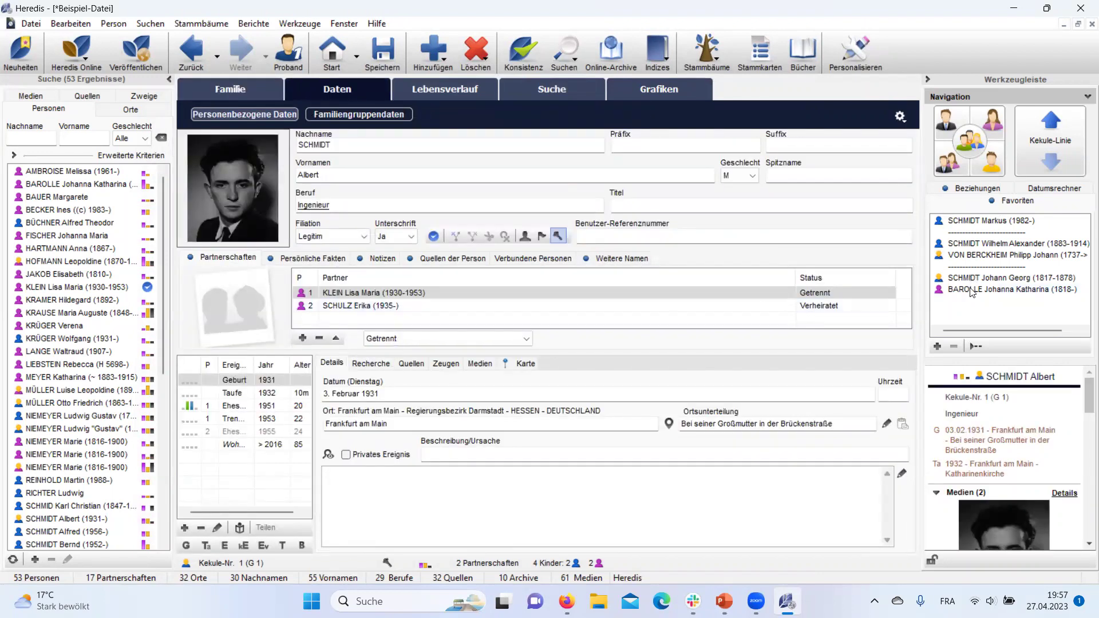
pyautogui.click(971, 290)
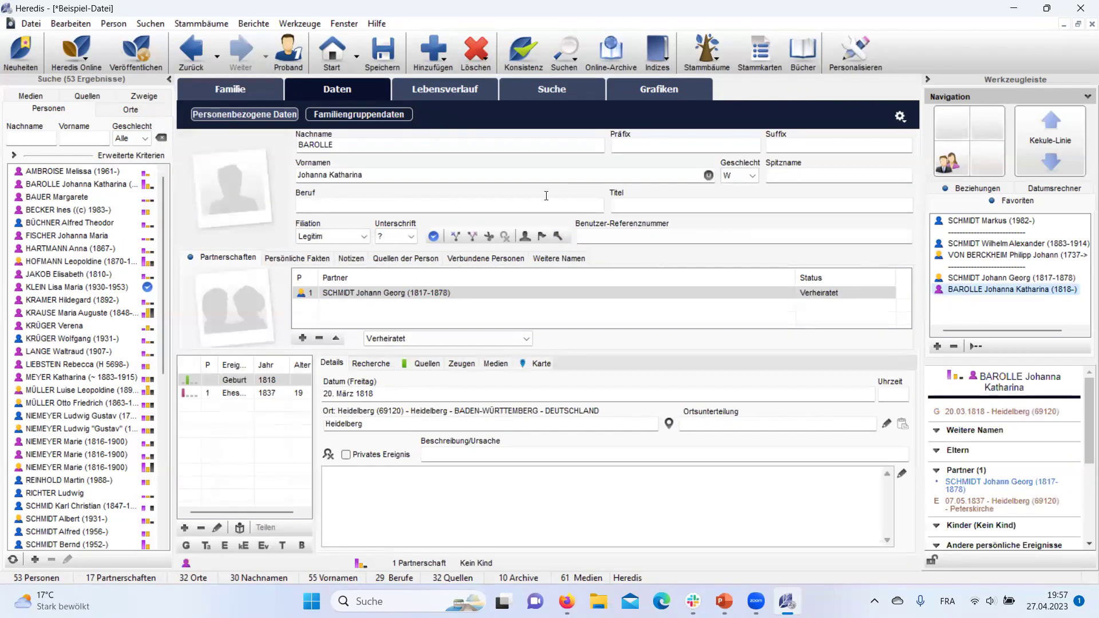
pyautogui.click(426, 364)
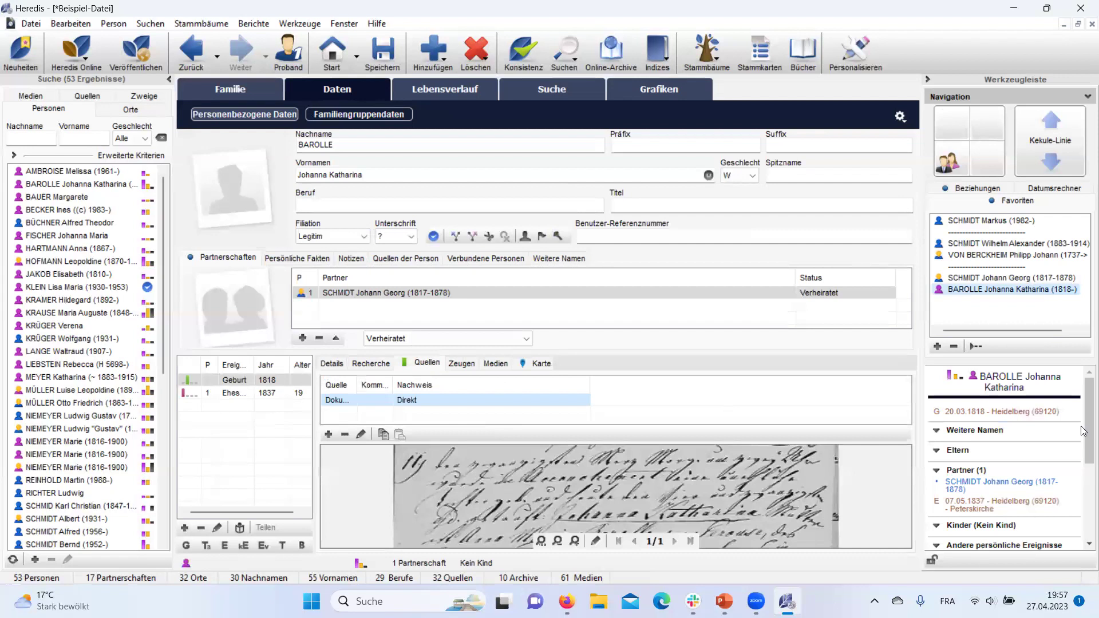
# Save the file and enlarge the scanned birth document and its preview area in the event's sources
pyautogui.hotkey('ctrl', 's')
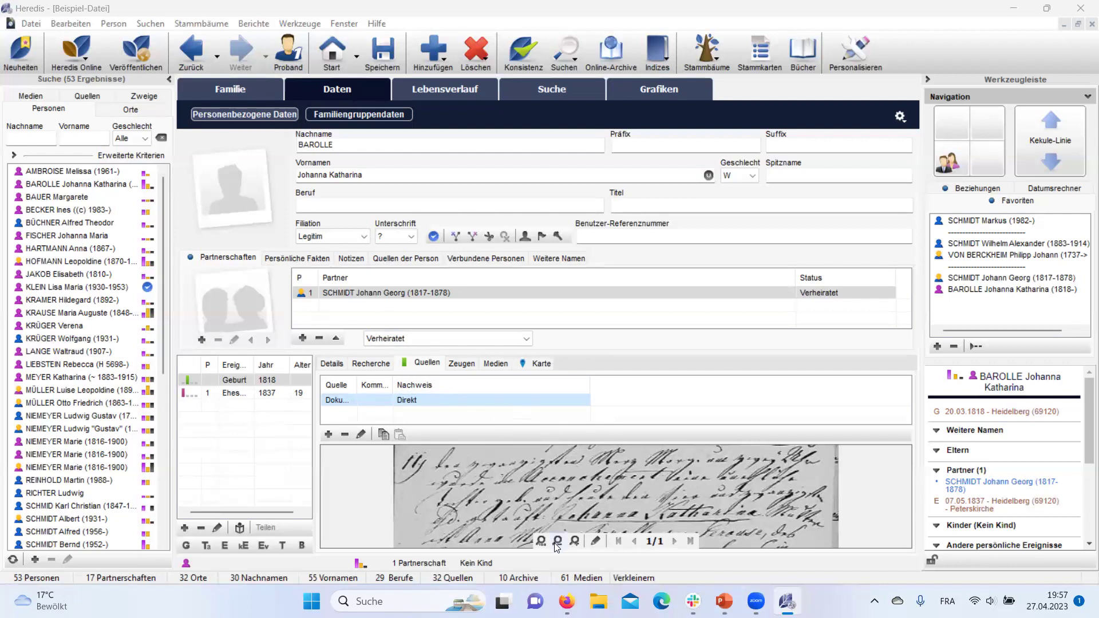
pyautogui.click(573, 541)
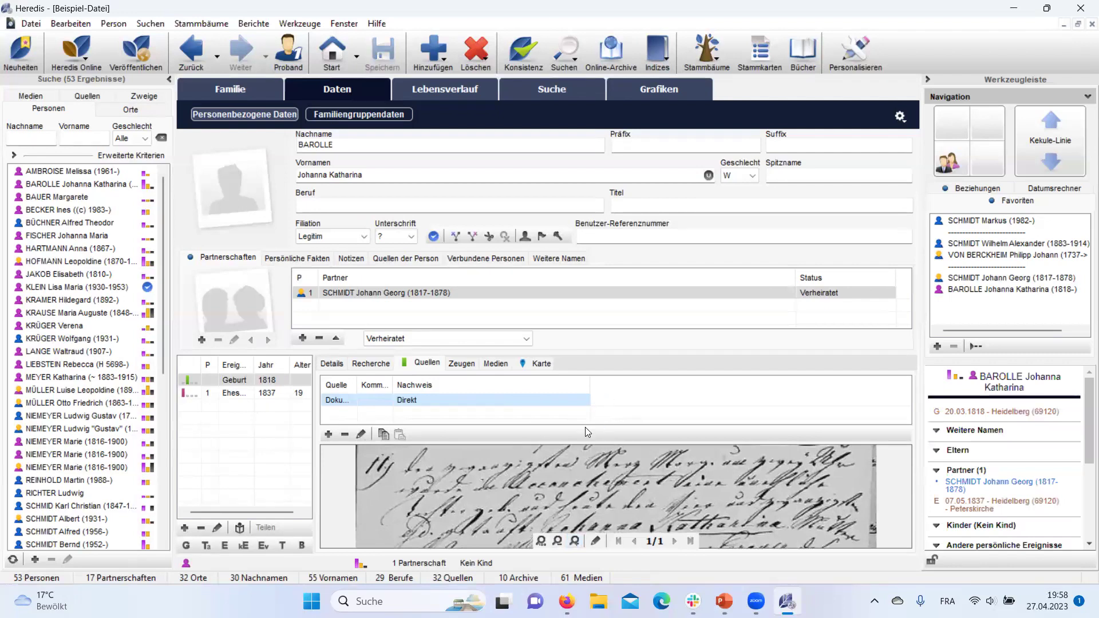
pyautogui.moveTo(589, 352); pyautogui.dragTo(587, 305)
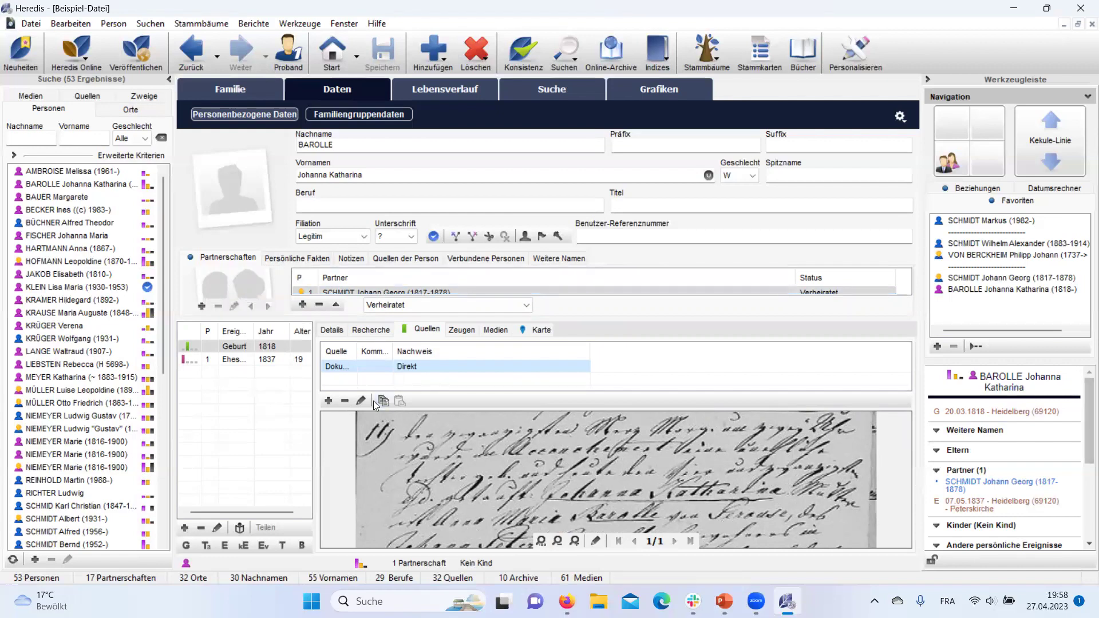
# Open the full record of the birth source to view its details and close it without changes
pyautogui.click(335, 369)
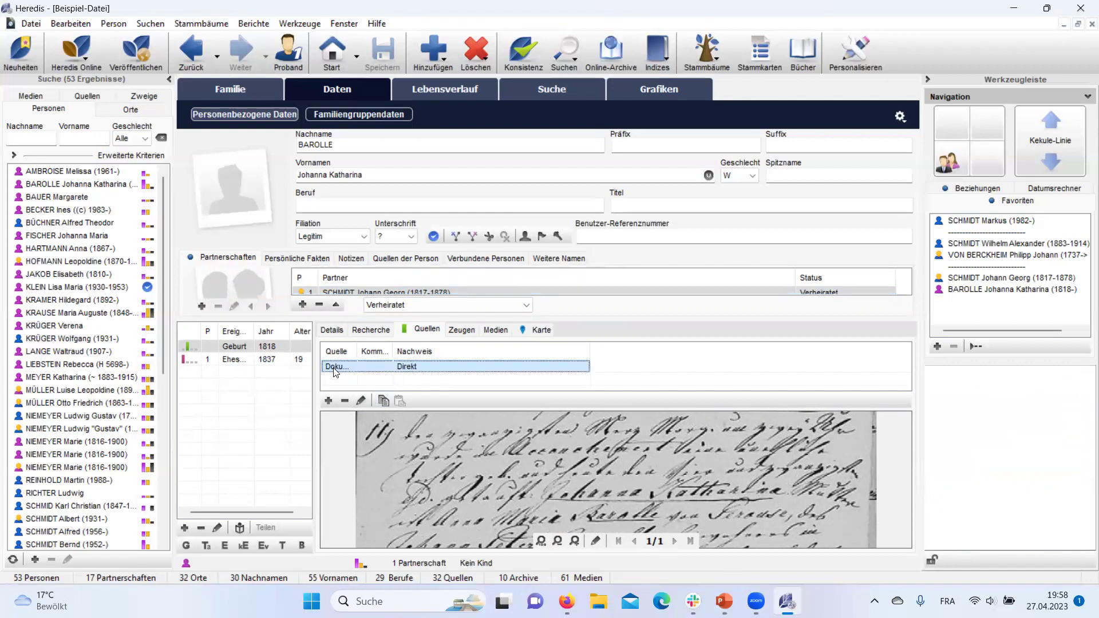
pyautogui.doubleClick(335, 369)
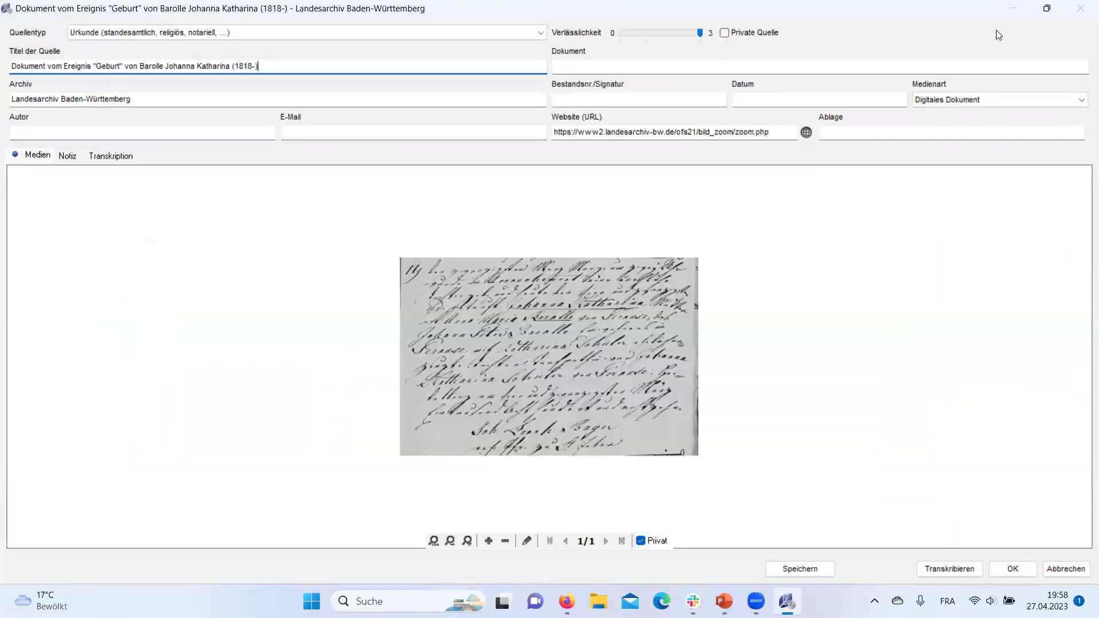
pyautogui.click(1065, 569)
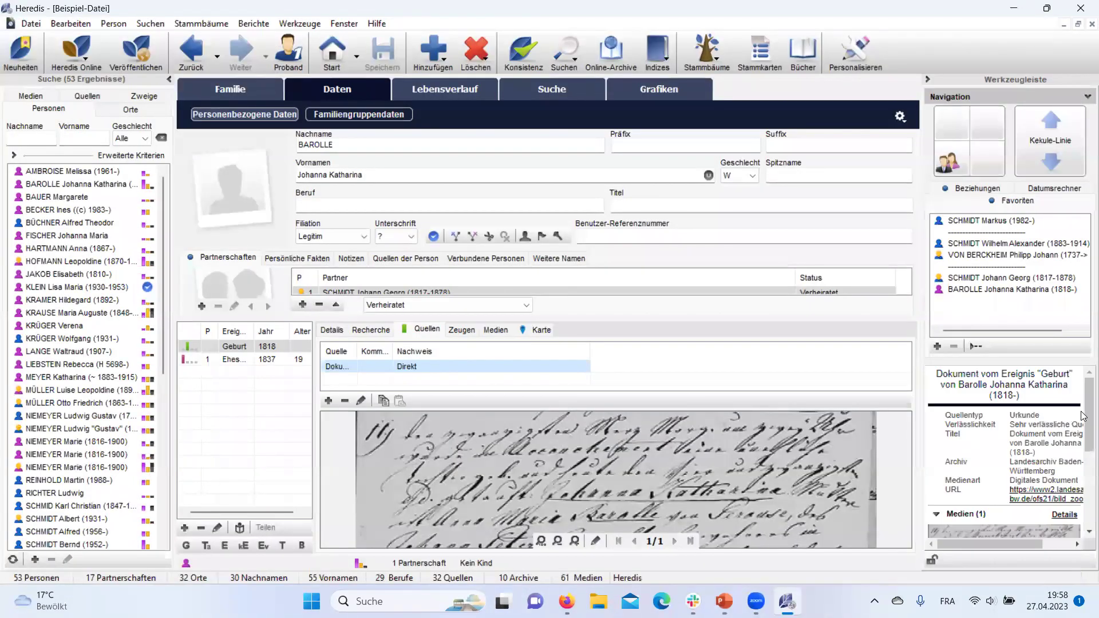
# Show the scanned birth document in the summary area, widen the tool sidebar and zoom in on the handwriting
pyautogui.moveTo(1083, 416); pyautogui.dragTo(1066, 454)
pyautogui.click(1051, 453)
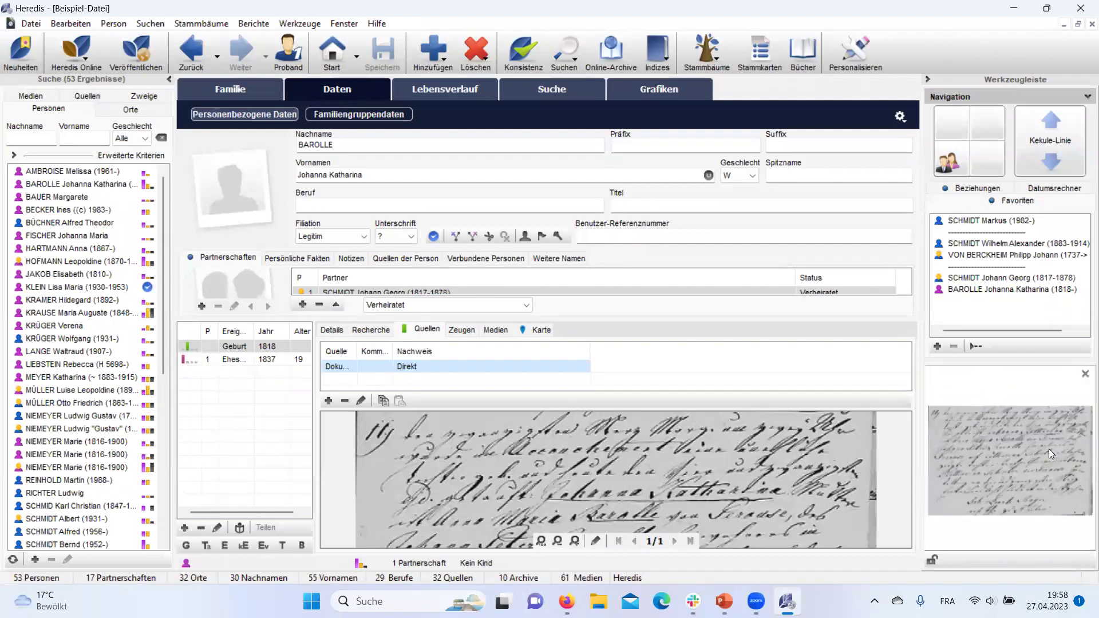
pyautogui.moveTo(921, 406); pyautogui.dragTo(847, 398)
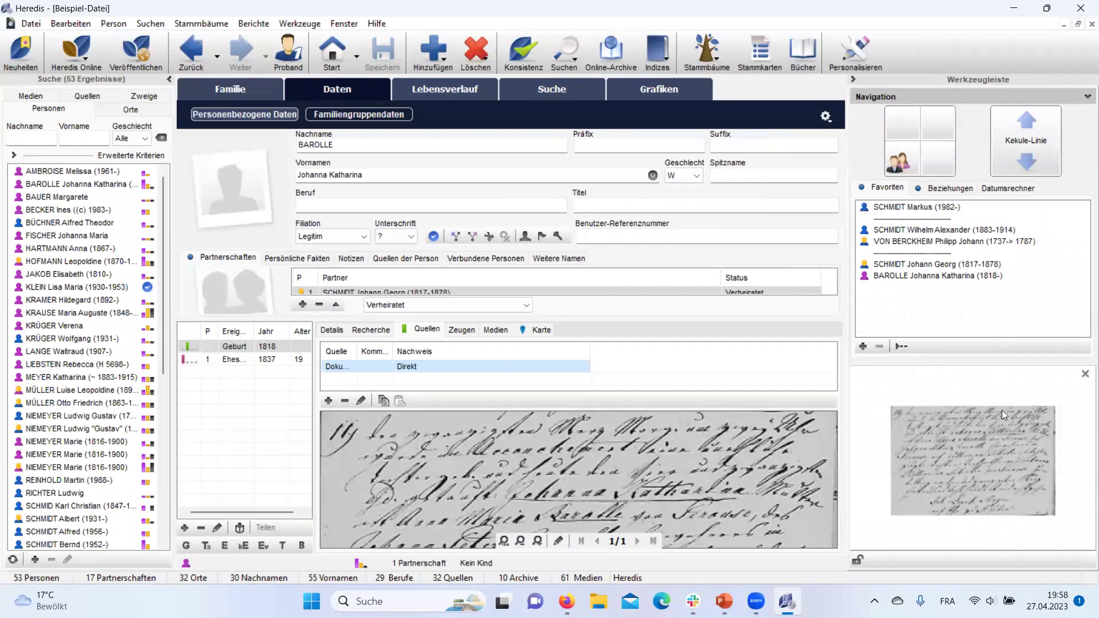
pyautogui.scroll(3, 1001, 410)
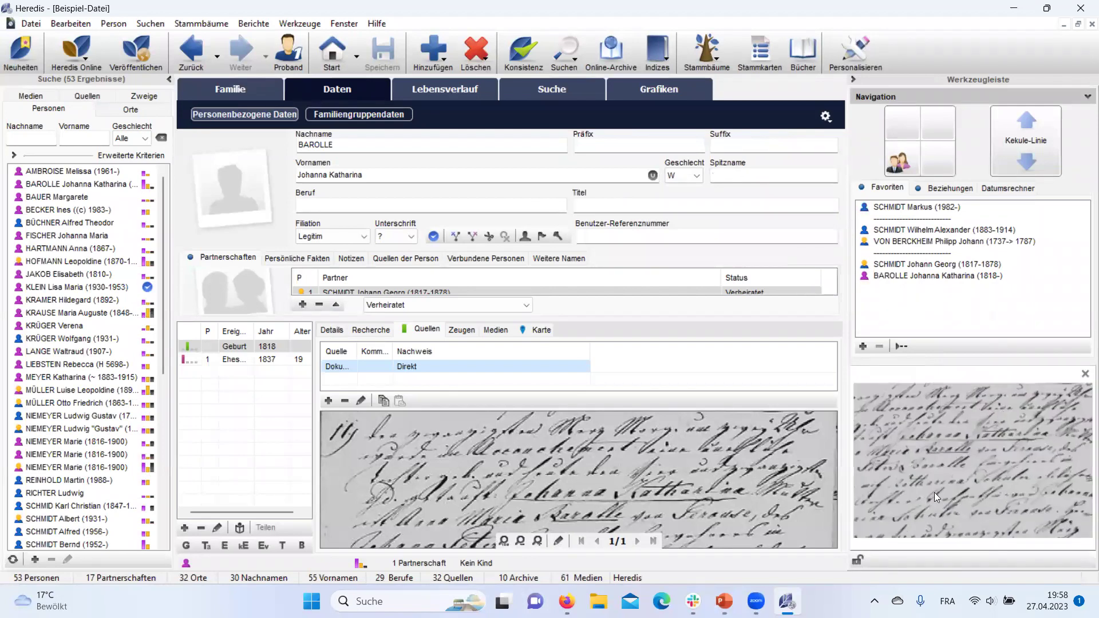
pyautogui.scroll(3, 934, 492)
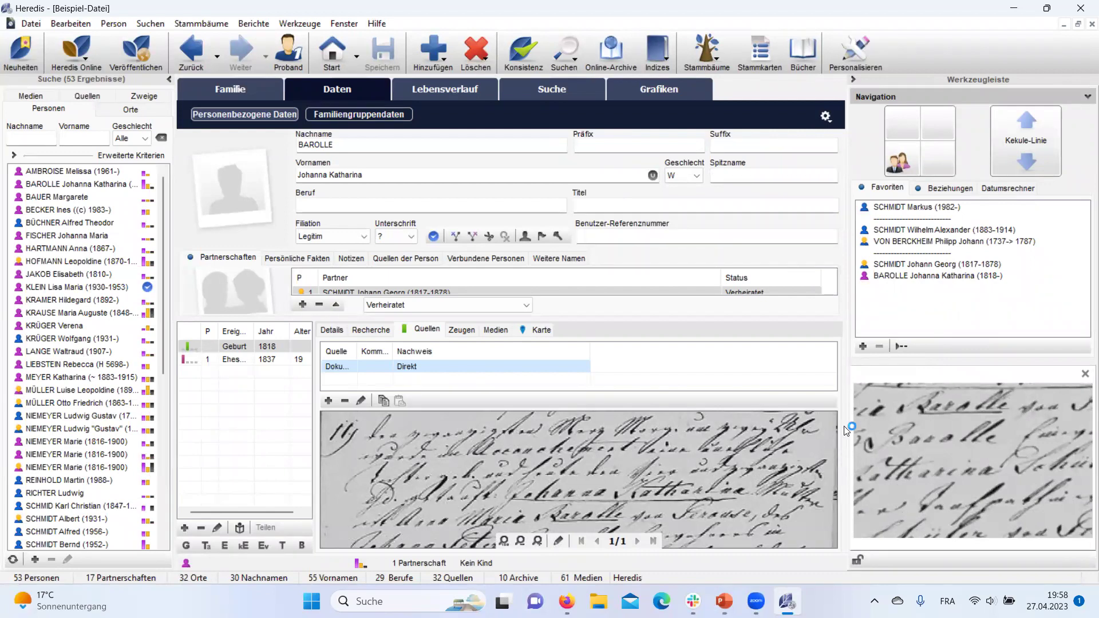
pyautogui.moveTo(844, 427); pyautogui.dragTo(807, 427)
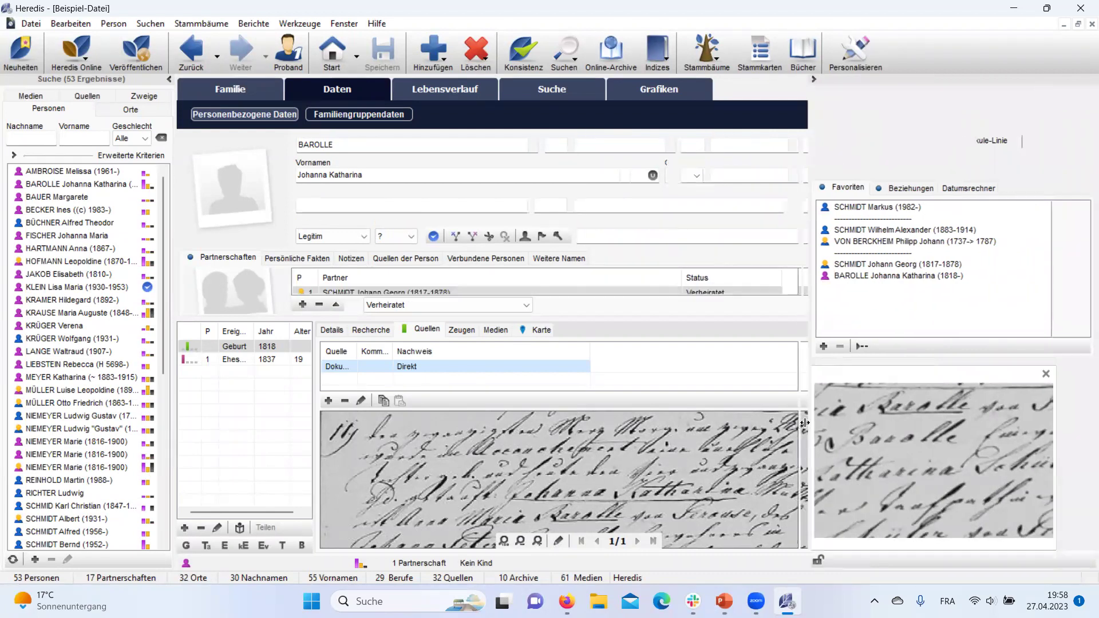
pyautogui.moveTo(924, 421); pyautogui.dragTo(977, 398)
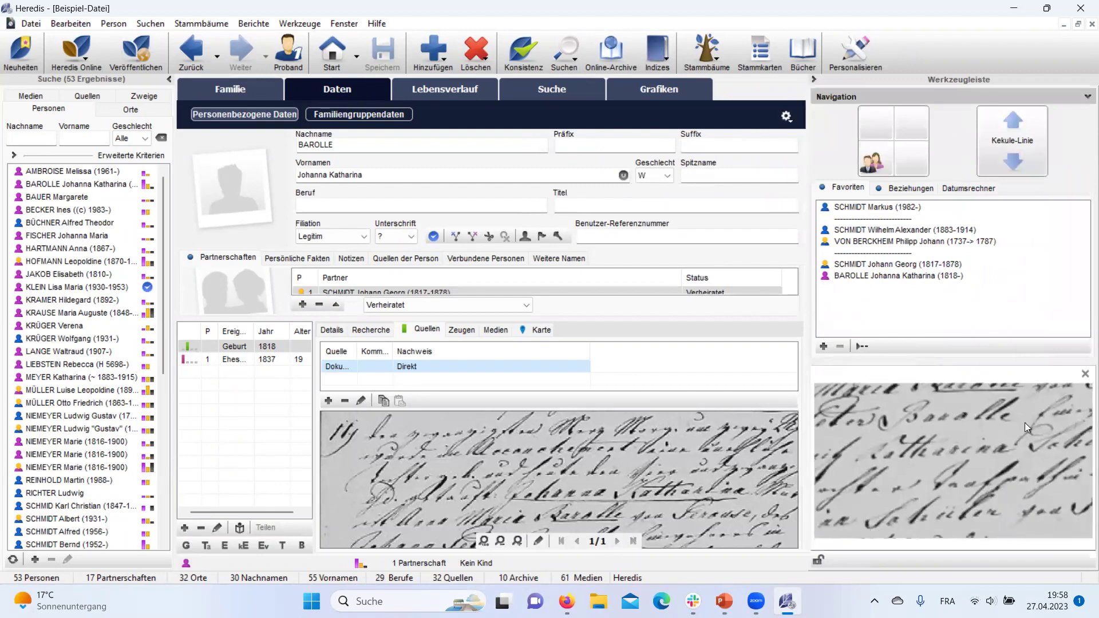
pyautogui.scroll(1, 1024, 422)
pyautogui.moveTo(787, 600)
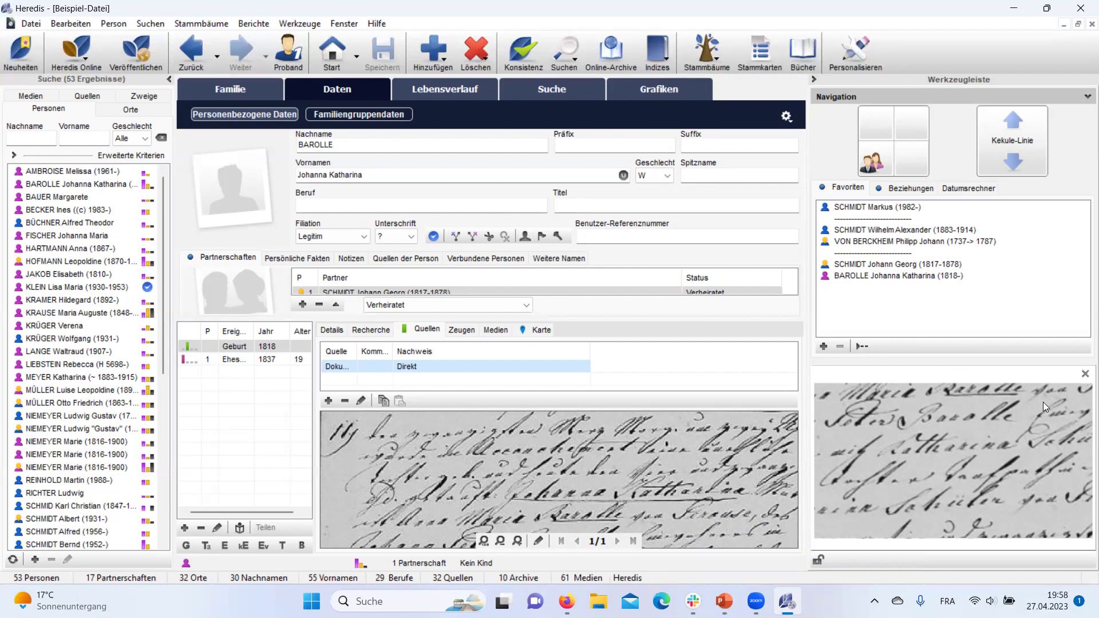
# Return from the enlarged scan to the source summary with its thumbnail and lock the summary on this source
pyautogui.click(1082, 376)
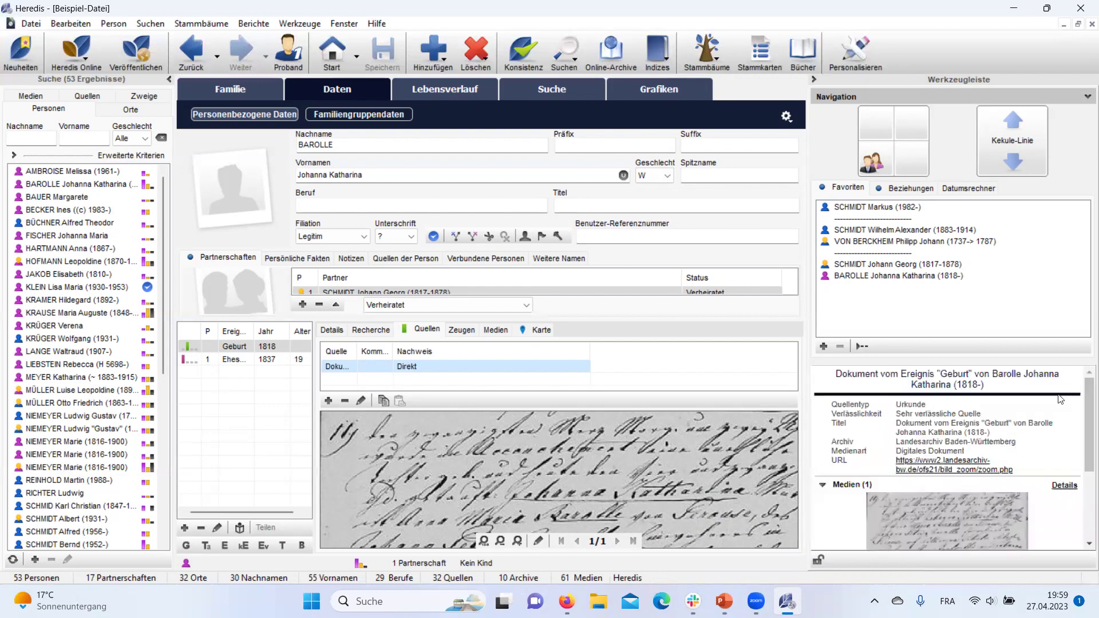
pyautogui.scroll(-3, 1082, 443)
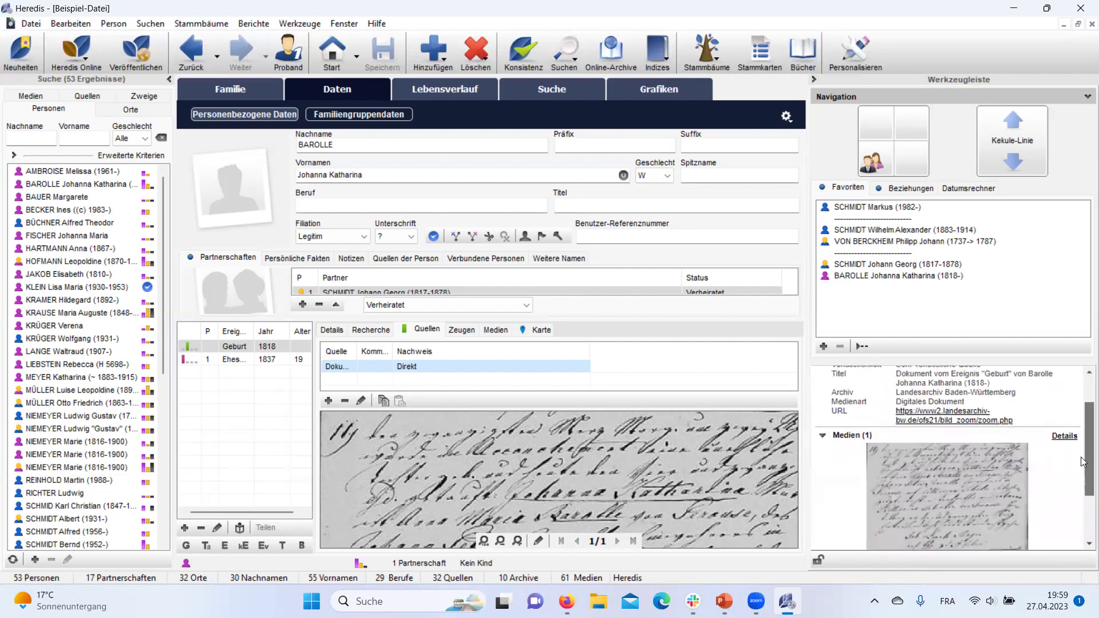
pyautogui.click(958, 449)
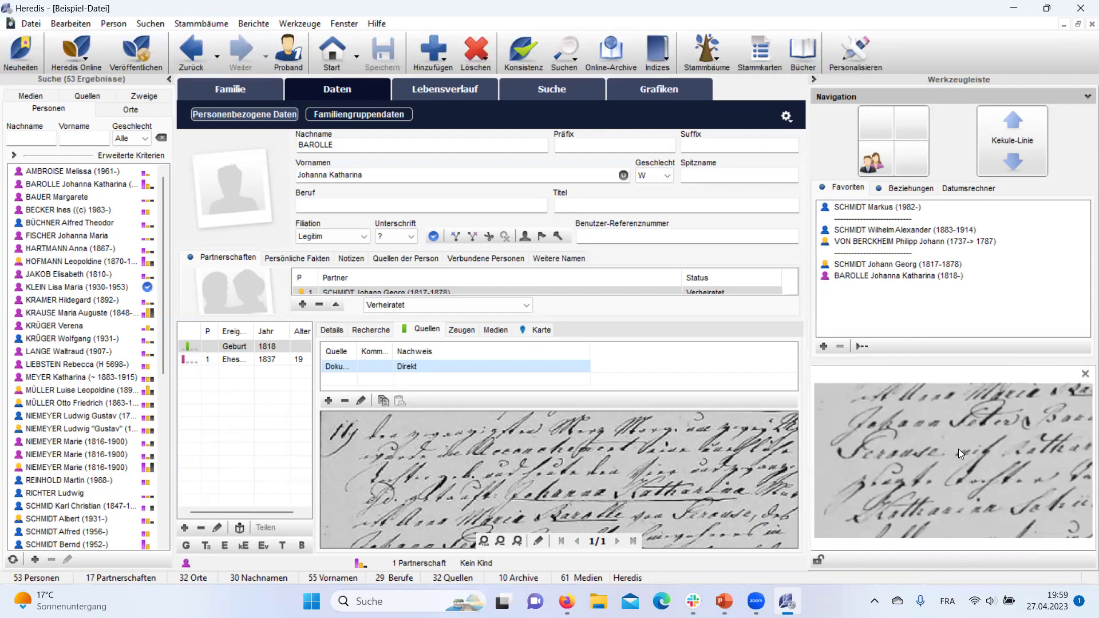
pyautogui.click(1084, 374)
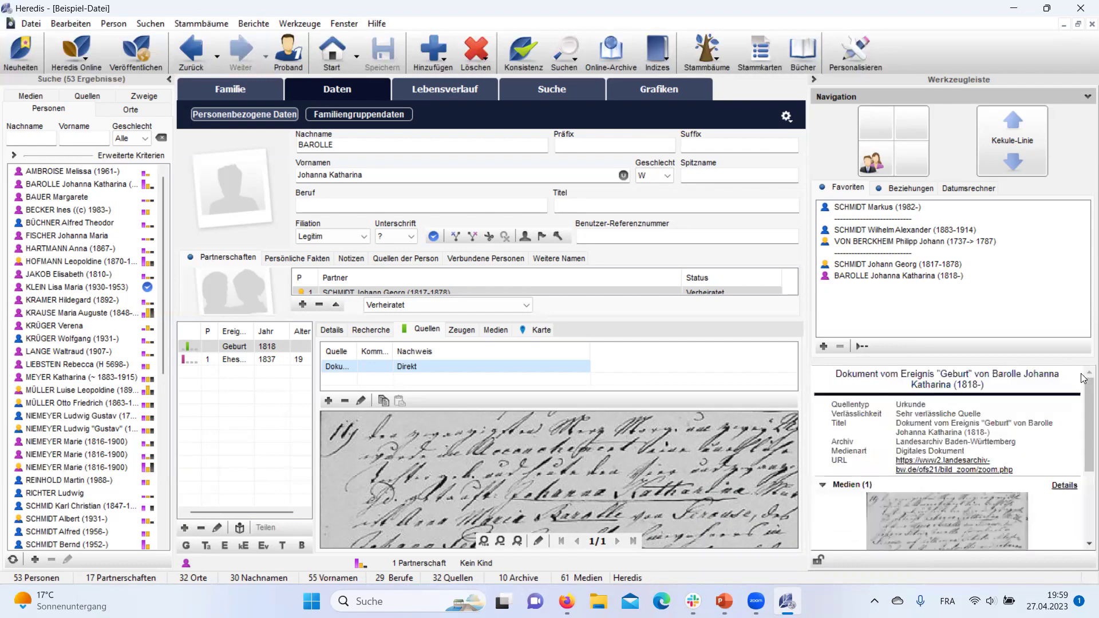
pyautogui.scroll(-3, 1082, 444)
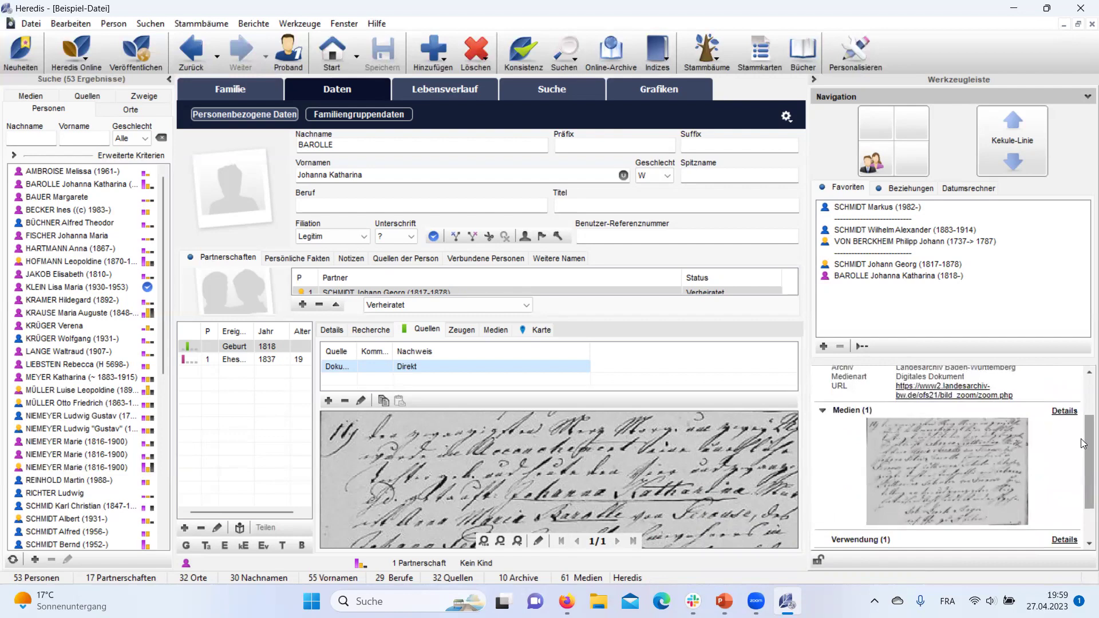
pyautogui.click(813, 560)
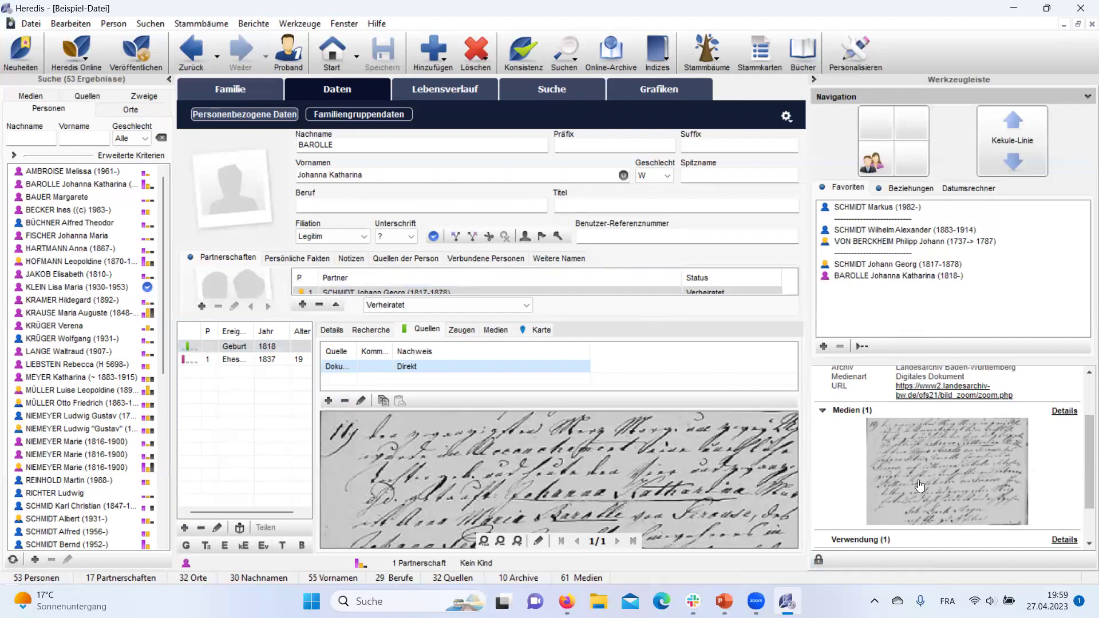
# Add a baptism event (Taufe) to the current person with the date 24. März 1818
pyautogui.click(204, 545)
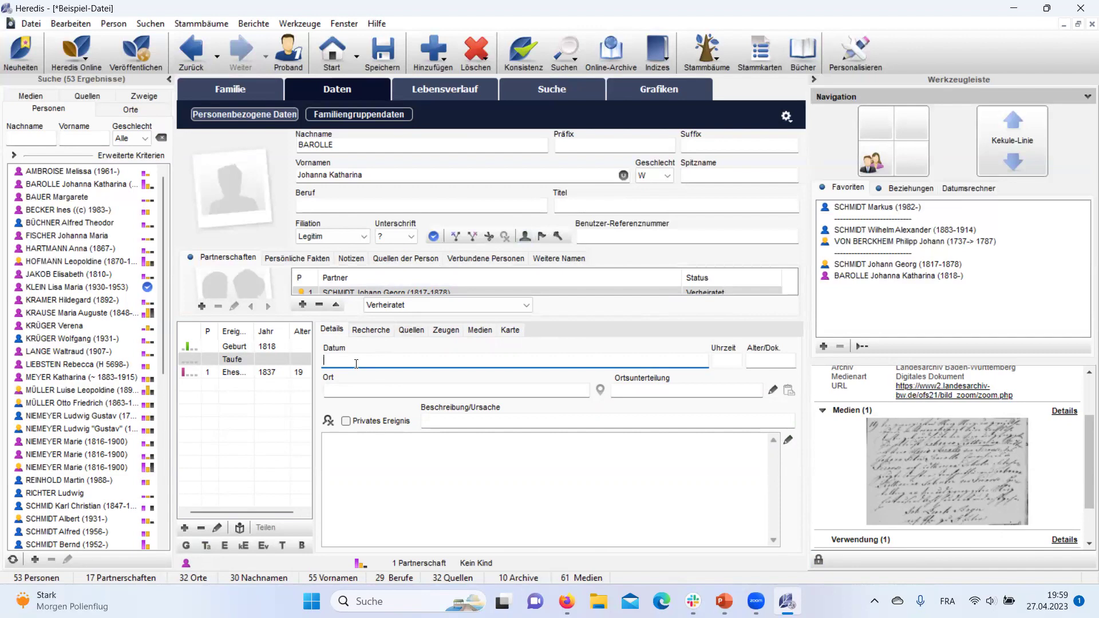
pyautogui.write('24. März 1818')
pyautogui.click(455, 480)
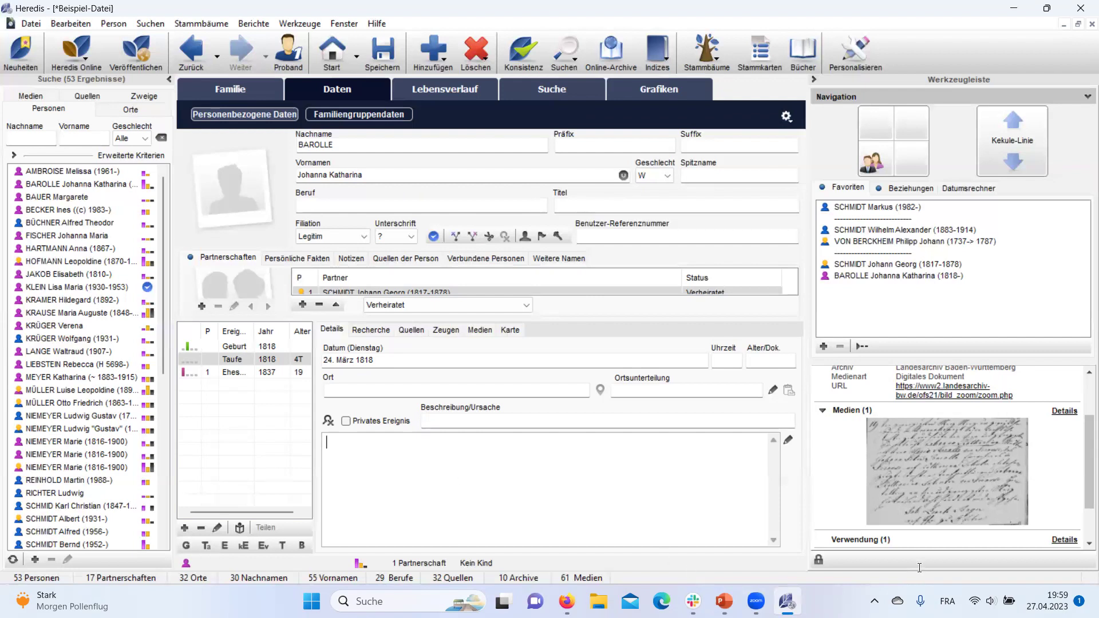
# Pin the current person's summary instead, enlarge its area, and open the listed person directly above the one marked with a blue check
pyautogui.click(817, 560)
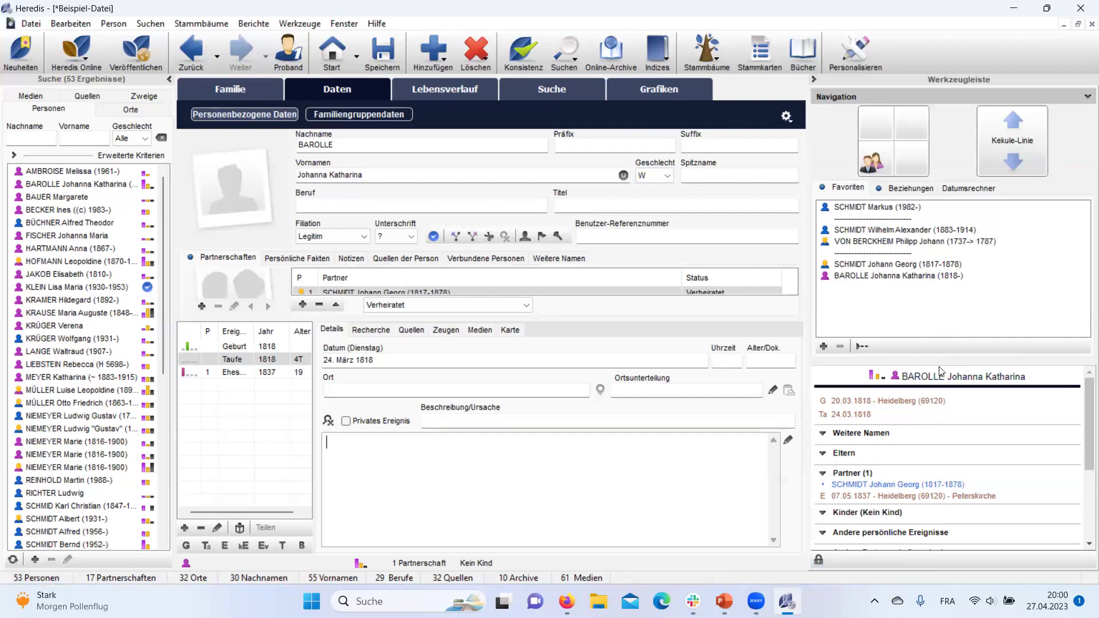
pyautogui.moveTo(941, 361); pyautogui.dragTo(941, 294)
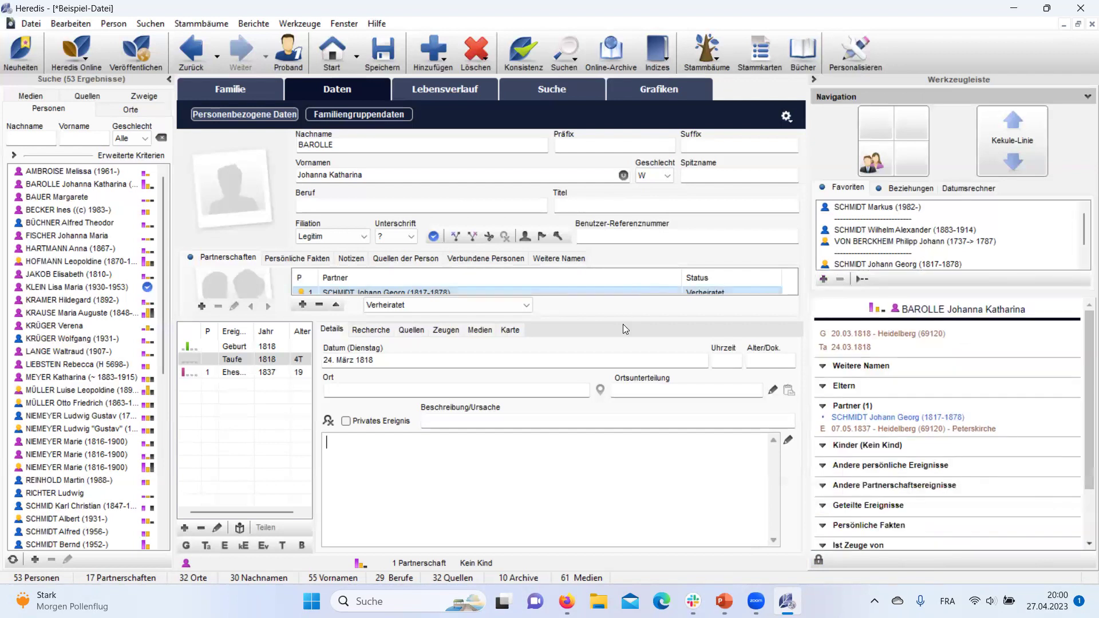
pyautogui.click(52, 280)
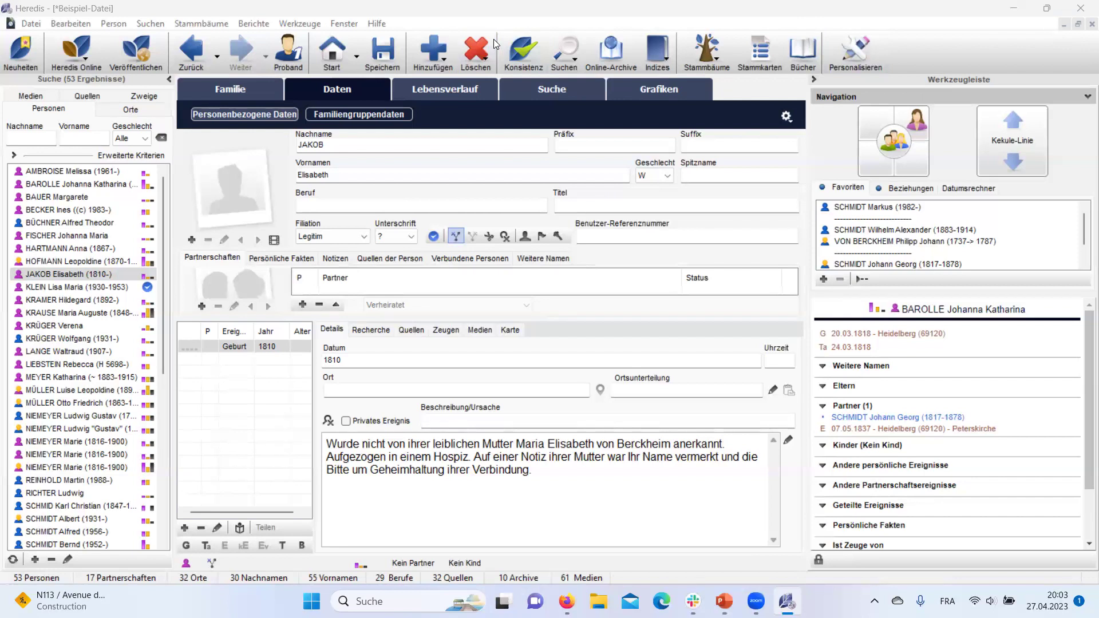
# Open the source index and open the birth document source held by Landesarchiv Baden-Württemberg
pyautogui.click(657, 51)
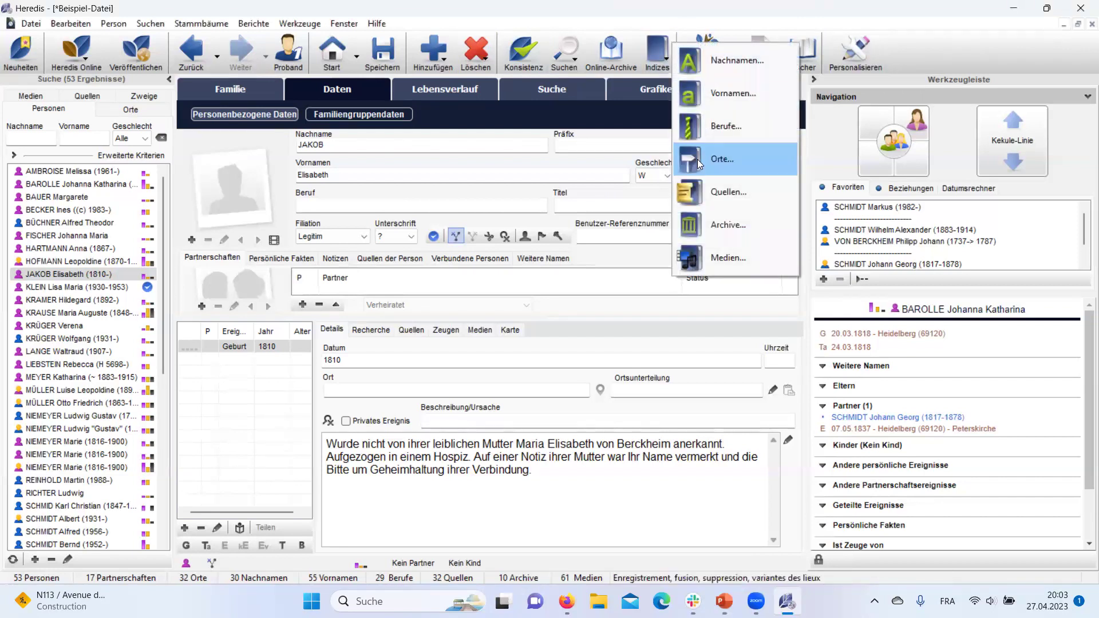
pyautogui.click(714, 192)
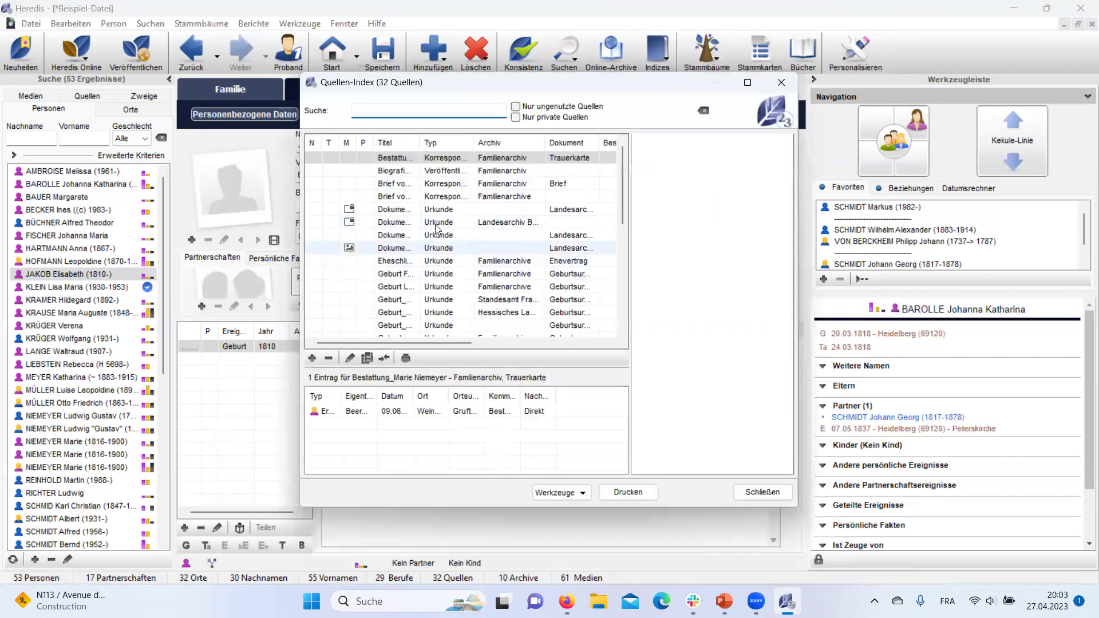
pyautogui.click(436, 223)
pyautogui.doubleClick(436, 228)
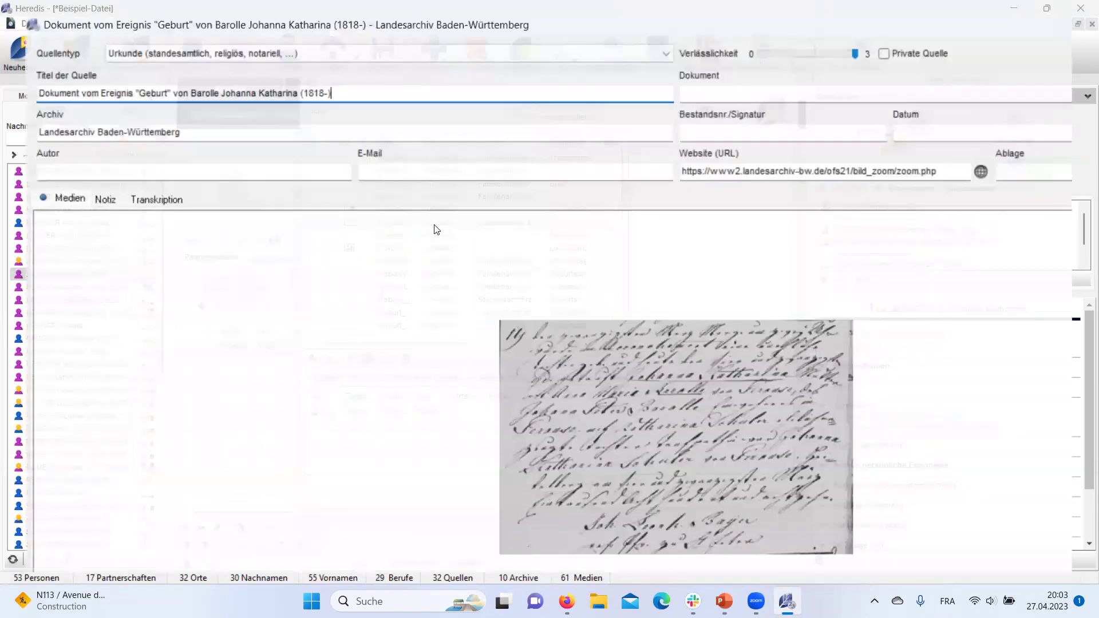
# Try to reduce the maximised source window to a smaller size
pyautogui.click(1046, 10)
pyautogui.moveTo(1046, 11)
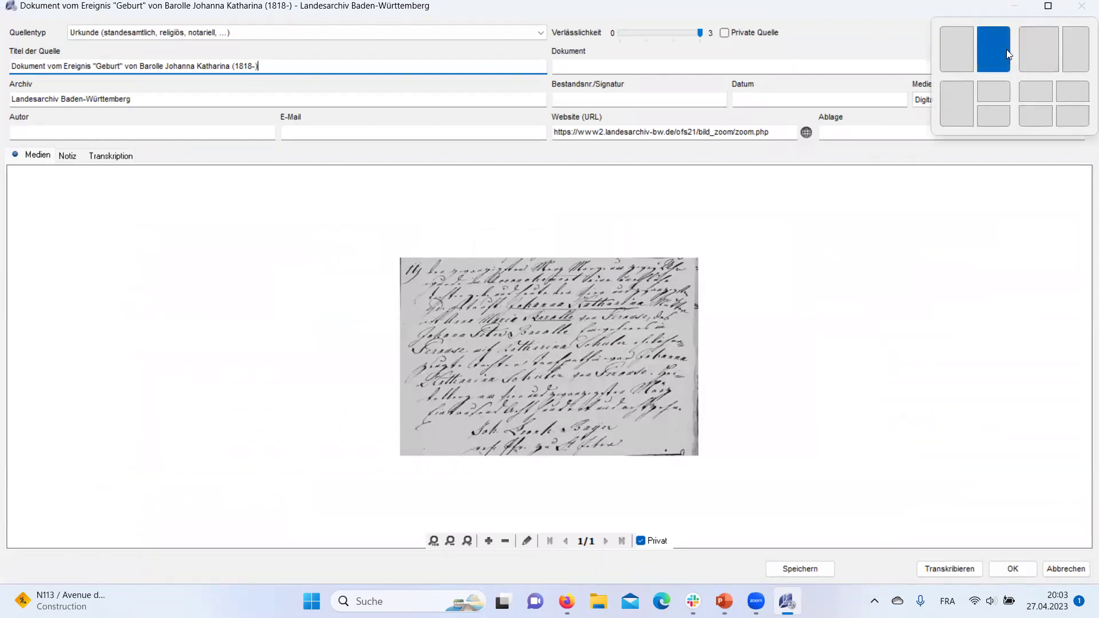
pyautogui.click(1049, 7)
pyautogui.click(1053, 7)
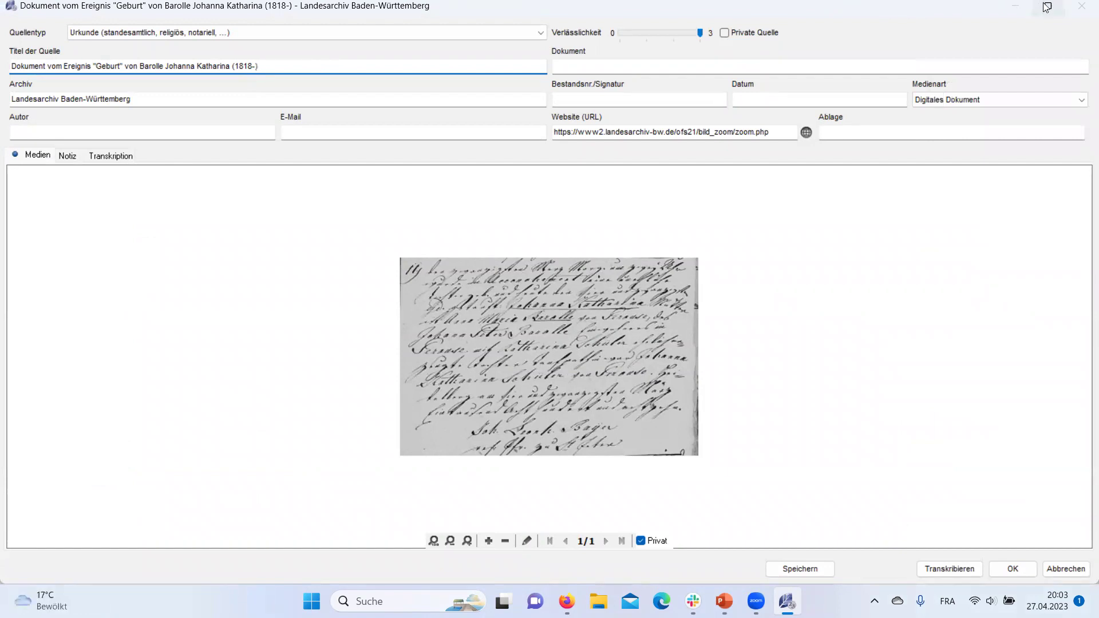
pyautogui.click(1048, 6)
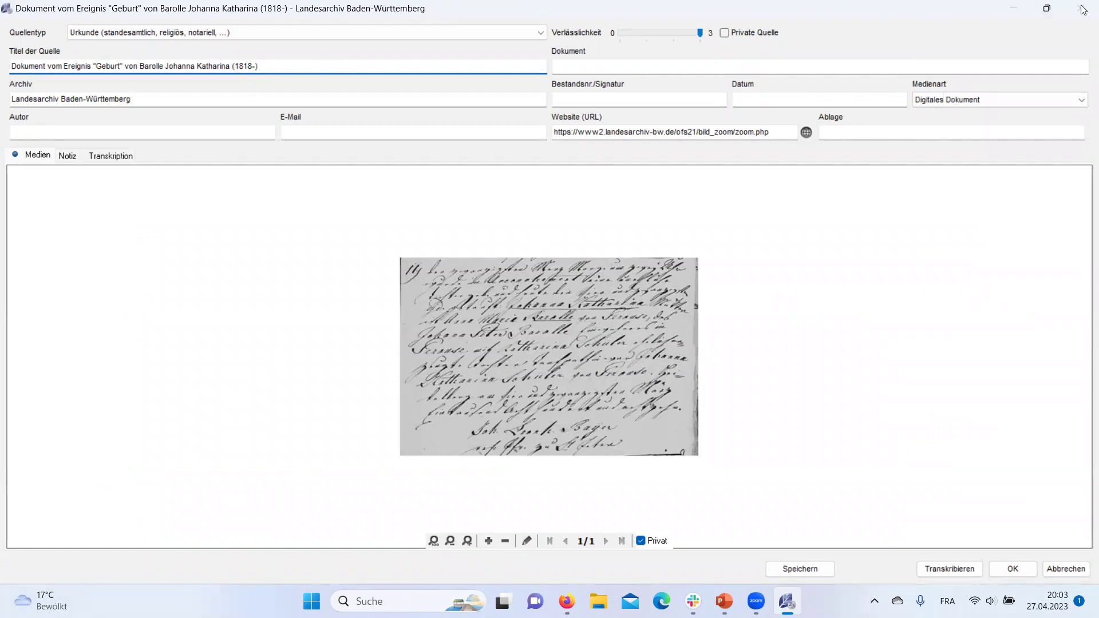
# Cancel the source editing window, and move the source index away from the data entry form before closing it
pyautogui.click(1036, 569)
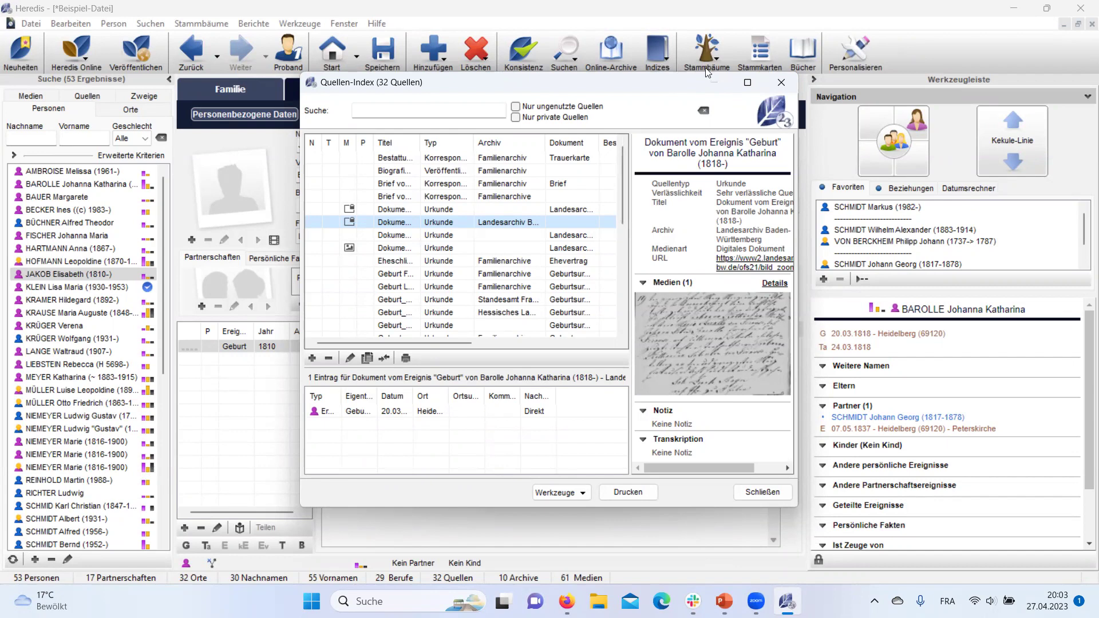
pyautogui.moveTo(677, 86); pyautogui.dragTo(877, 22)
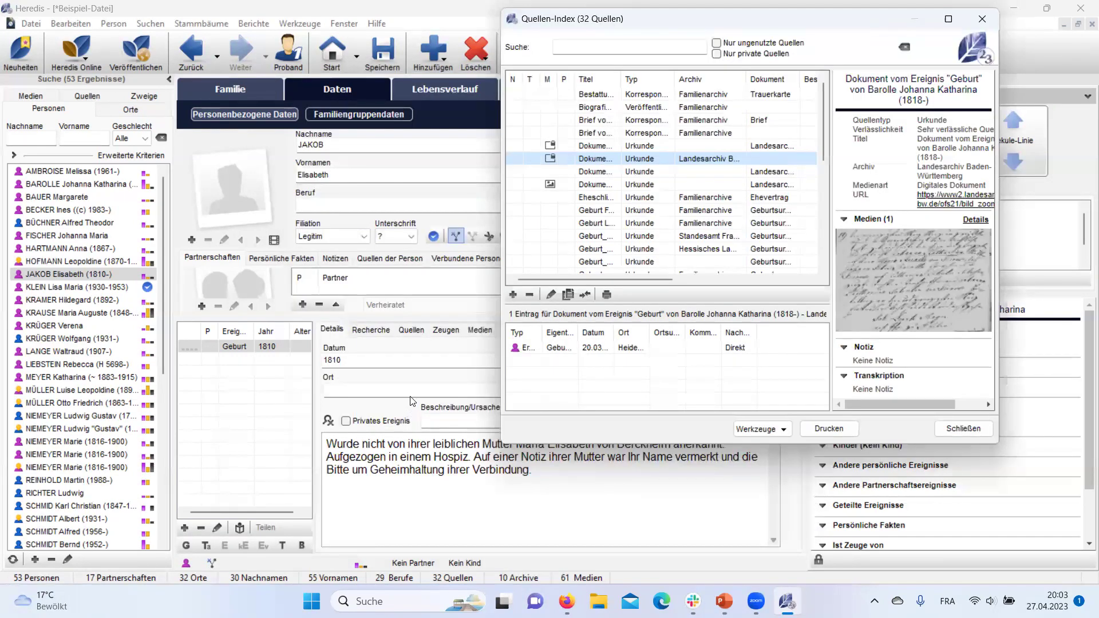
pyautogui.click(982, 19)
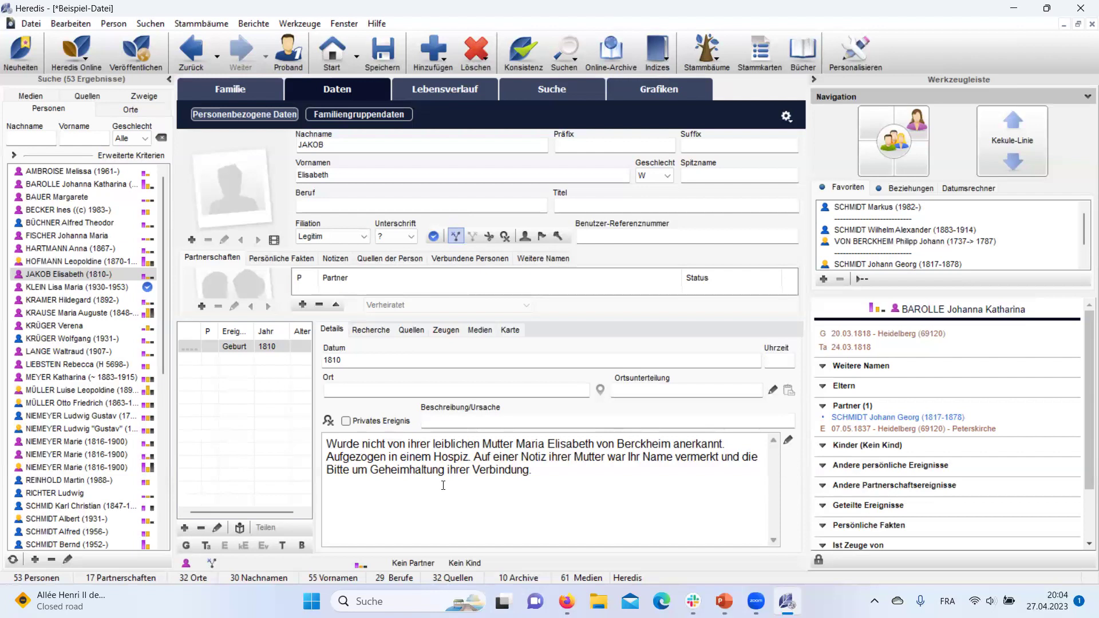
# Collapse the search sidebar, and widen the tool sidebar to about half the window with a taller favourites list
pyautogui.click(170, 80)
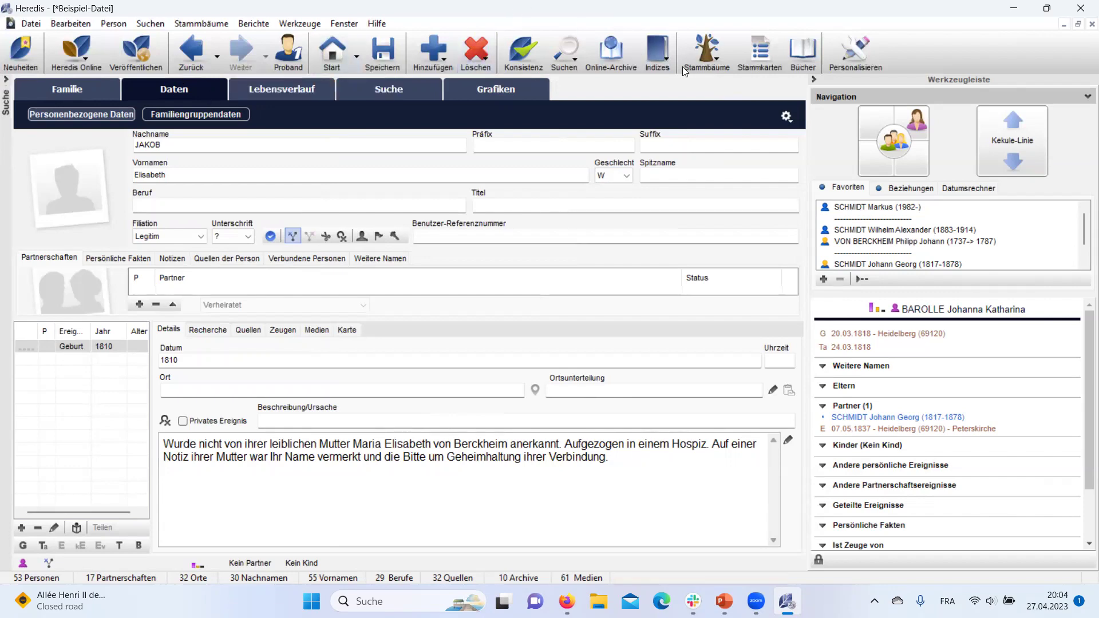
pyautogui.moveTo(807, 136); pyautogui.dragTo(723, 134)
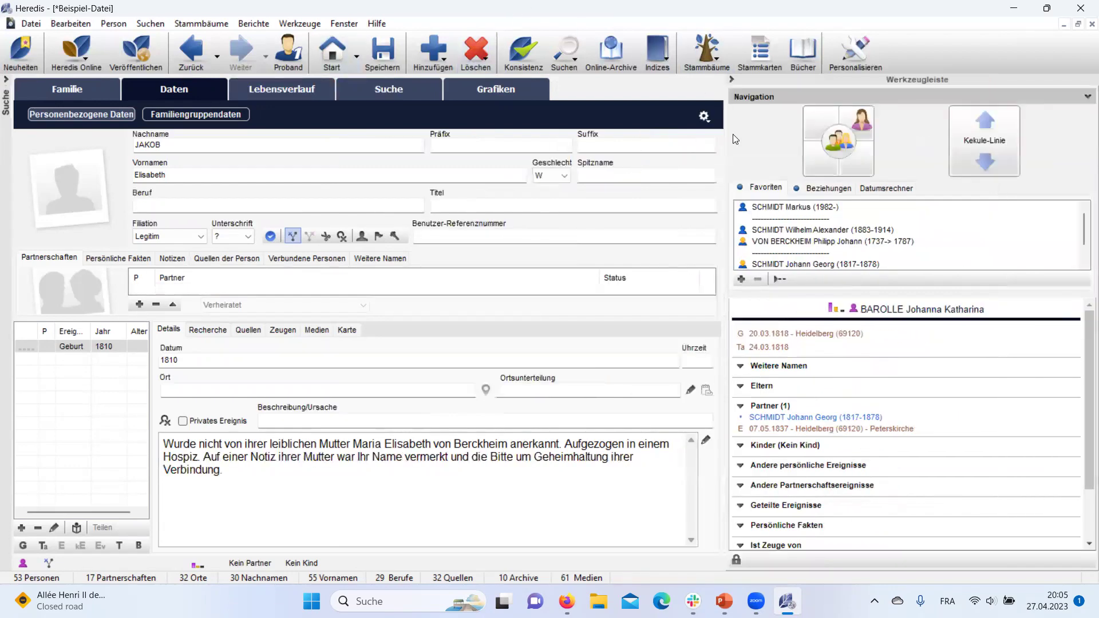
pyautogui.moveTo(725, 135); pyautogui.dragTo(570, 139)
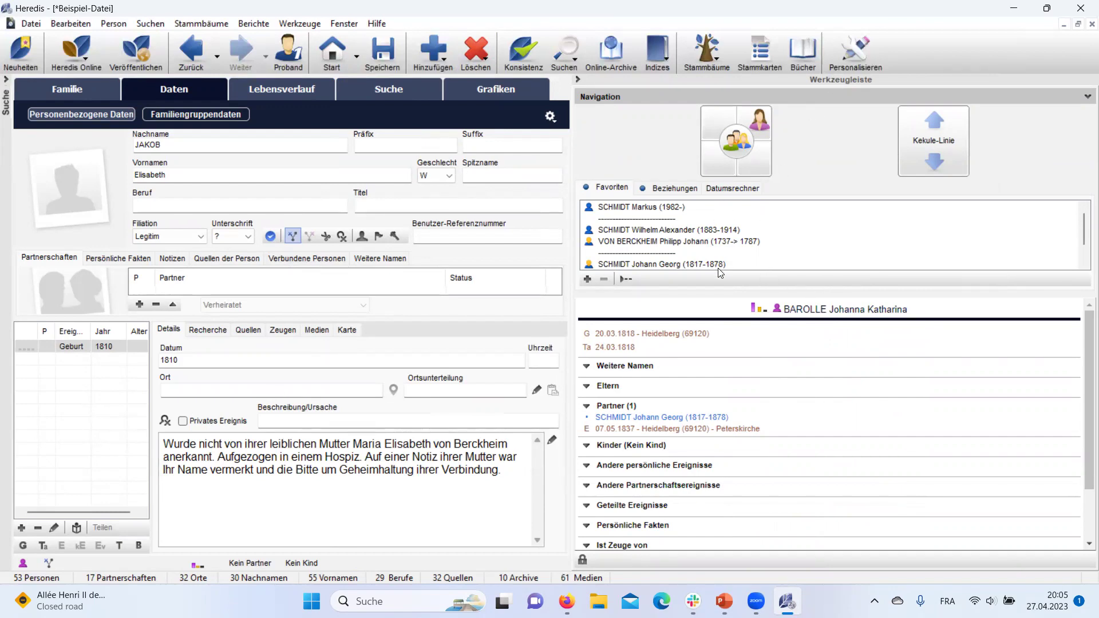
pyautogui.moveTo(719, 294); pyautogui.dragTo(720, 328)
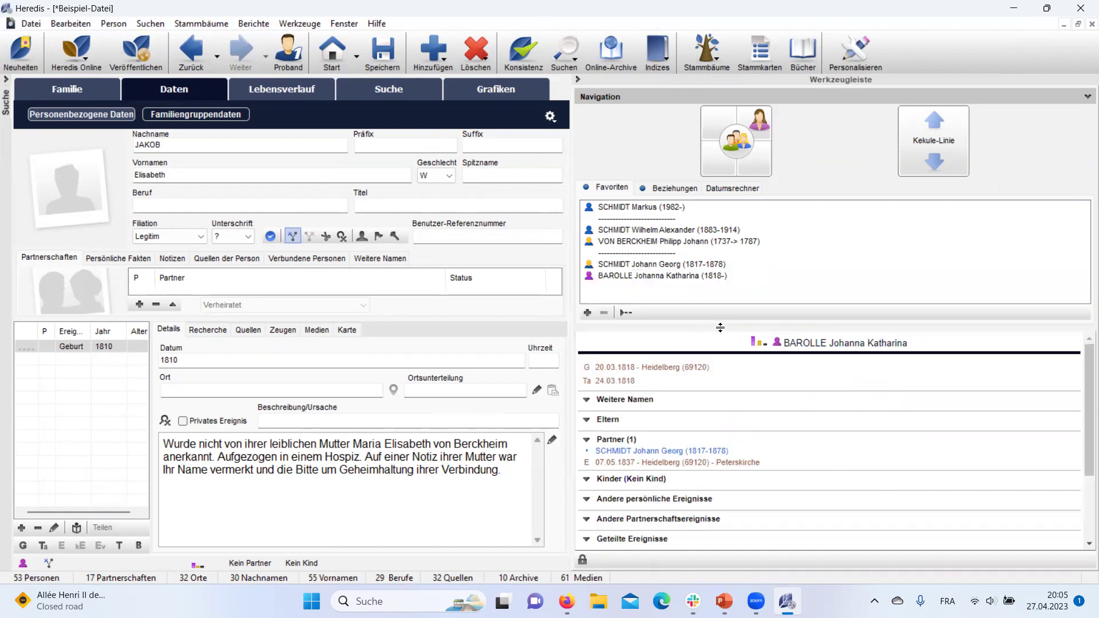
# Open the last person in the favourites and show the enlarged scan of their birth source in the unlocked summary area
pyautogui.click(691, 277)
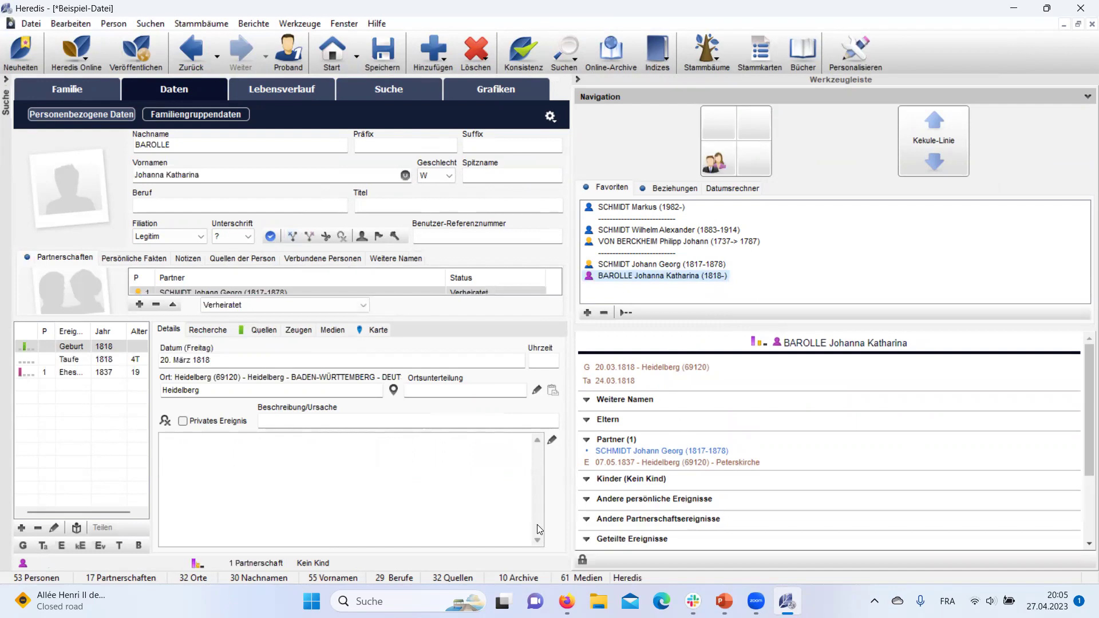
pyautogui.click(263, 330)
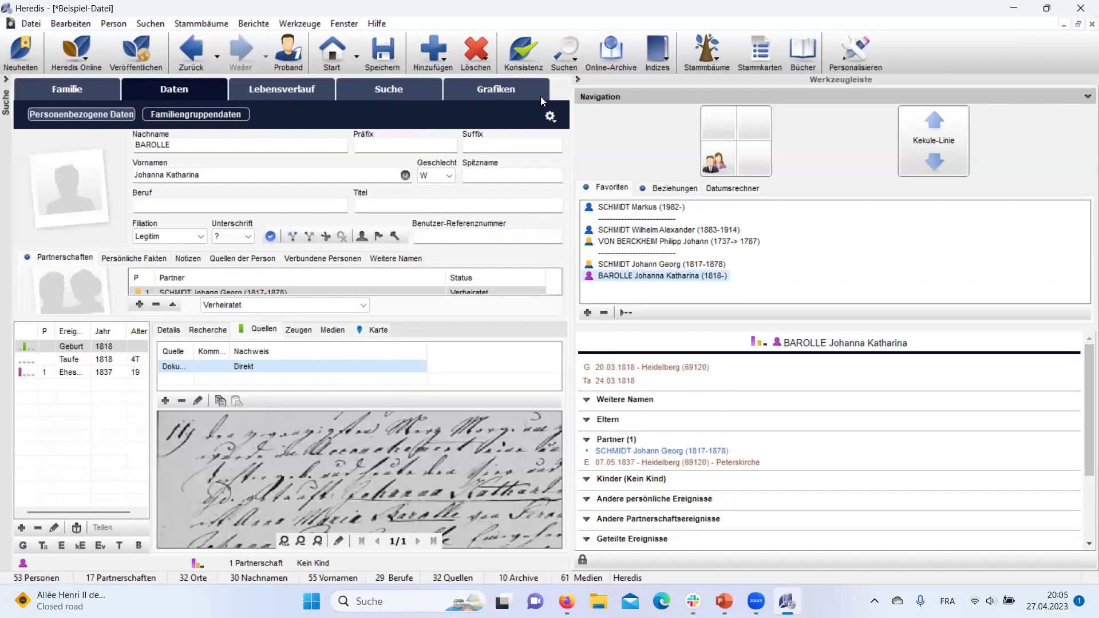
pyautogui.click(580, 560)
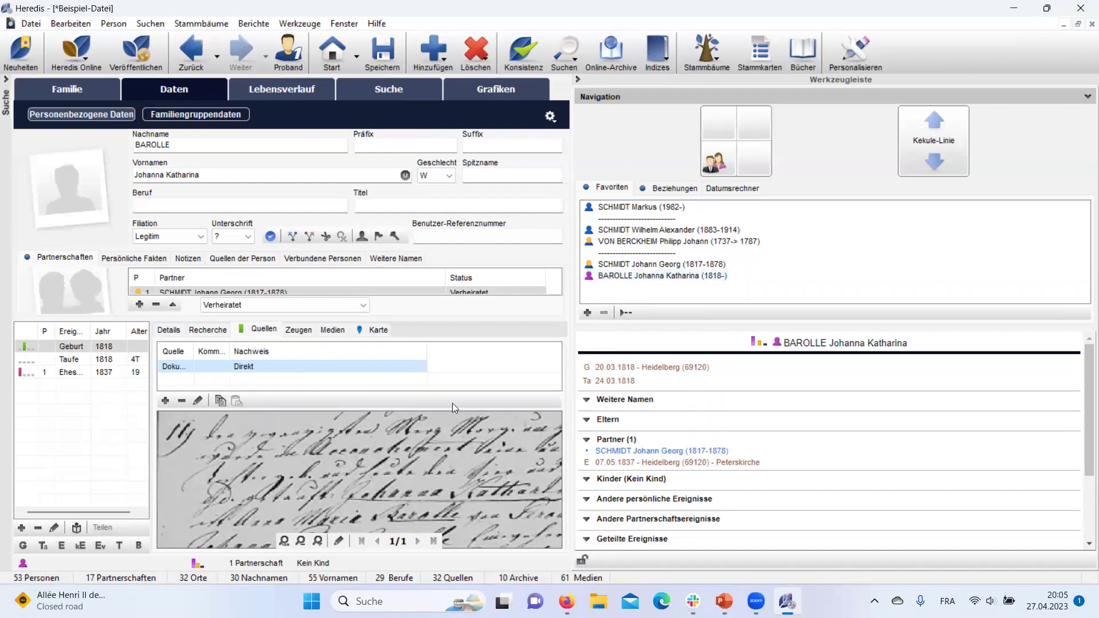
pyautogui.click(178, 365)
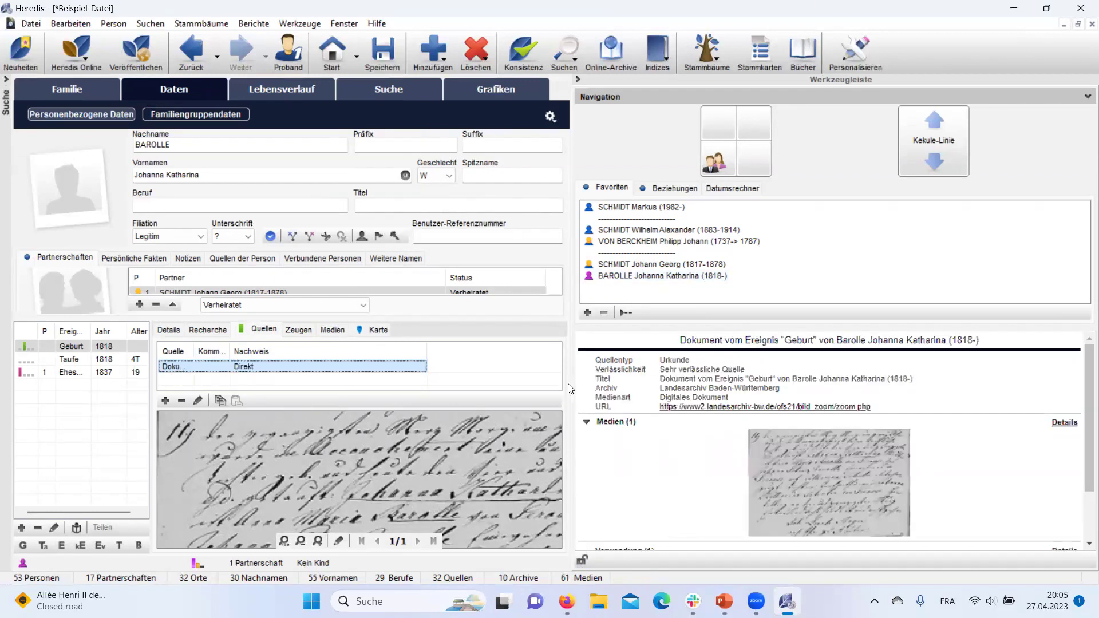
pyautogui.click(811, 459)
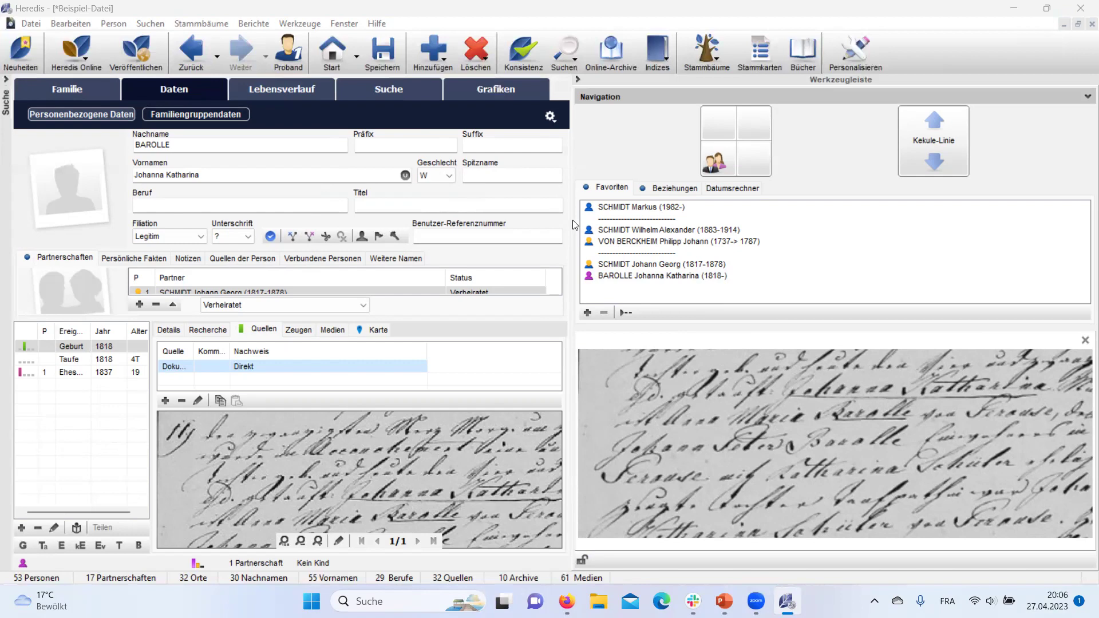
# Narrow the tool sidebar, and float the file as an overlapping window near the workspace's centre before maximising it again
pyautogui.moveTo(571, 222); pyautogui.dragTo(748, 264)
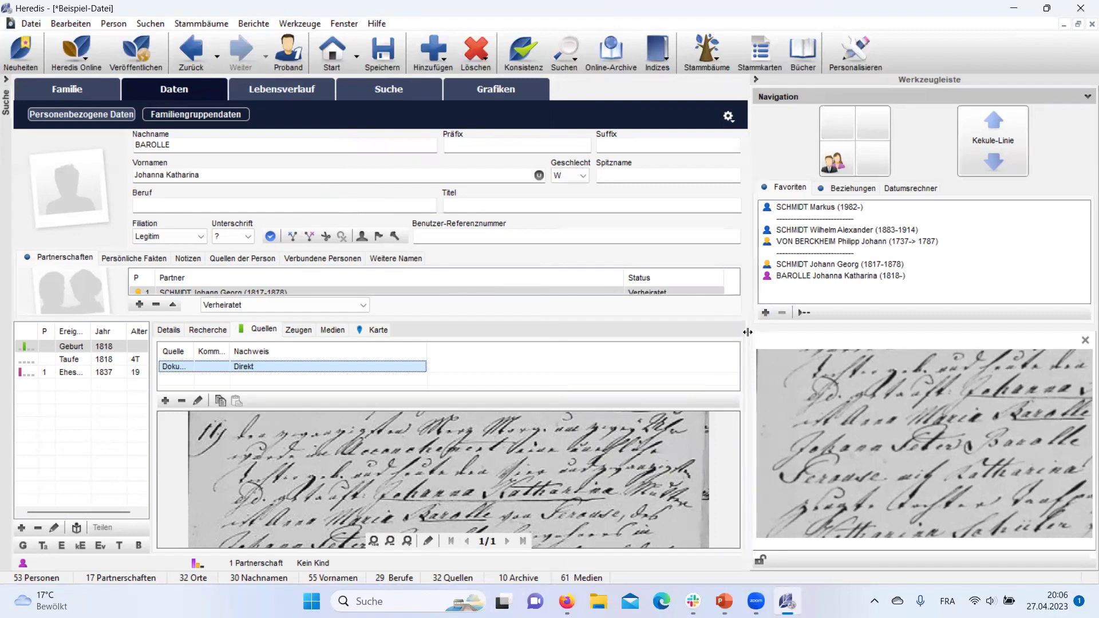
pyautogui.click(342, 23)
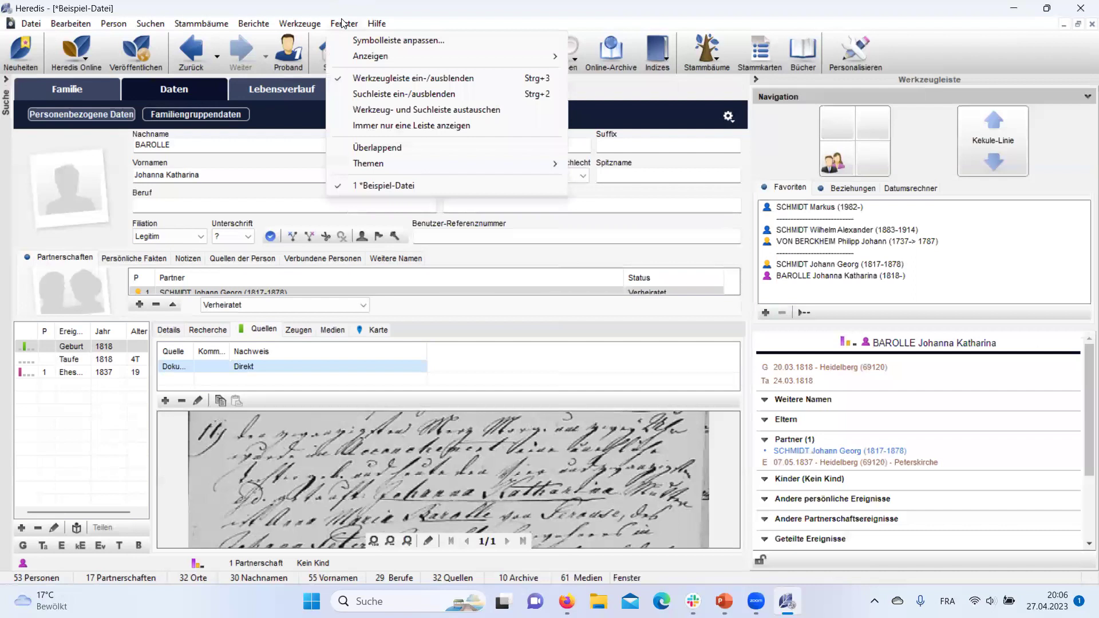
pyautogui.click(398, 145)
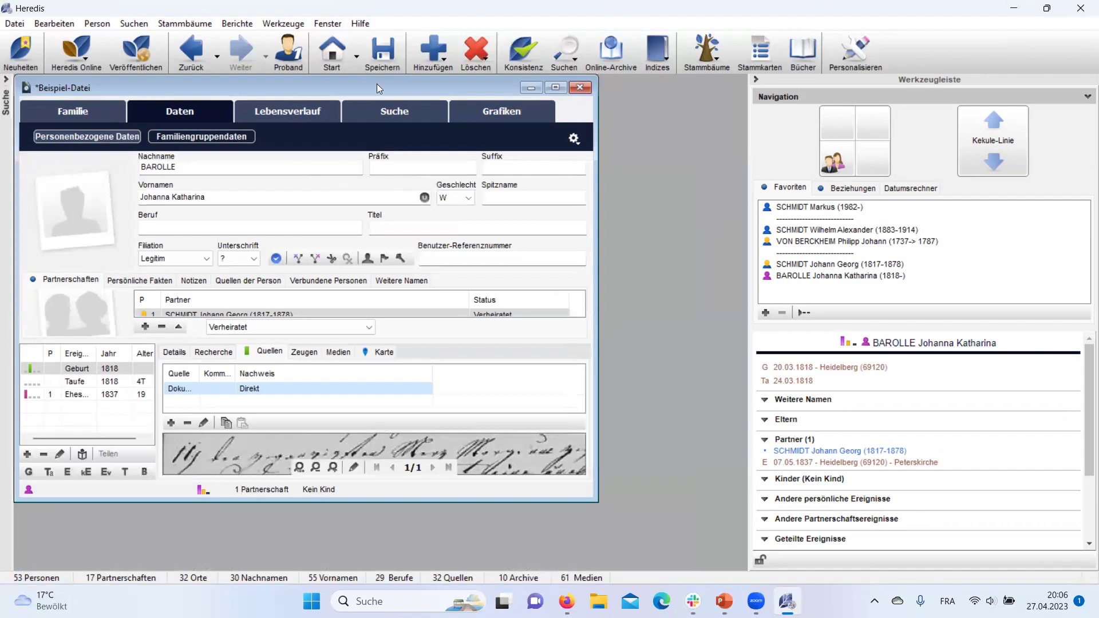
pyautogui.moveTo(376, 85); pyautogui.dragTo(472, 129)
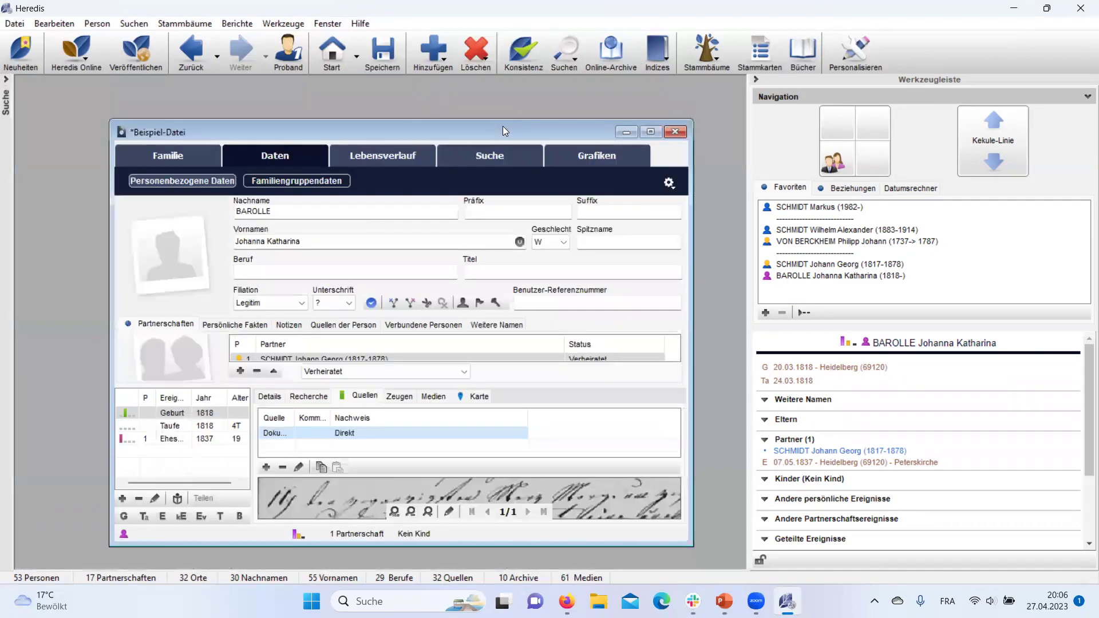
pyautogui.click(655, 131)
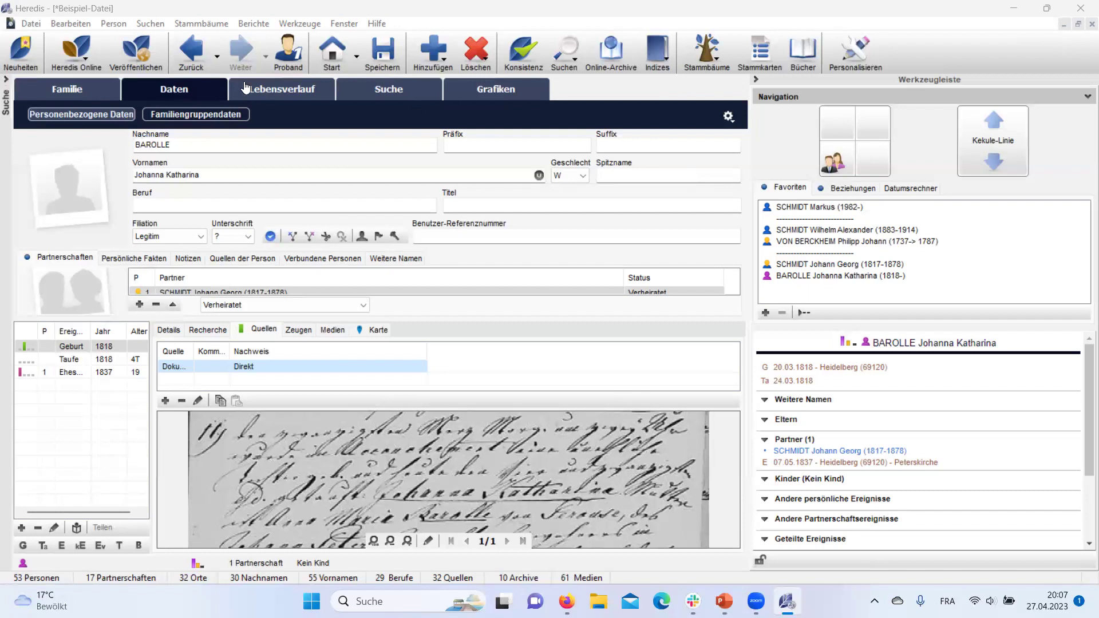
# Switch the file window to the overlapping arrangement once more and restore it to full size
pyautogui.click(346, 26)
pyautogui.click(318, 24)
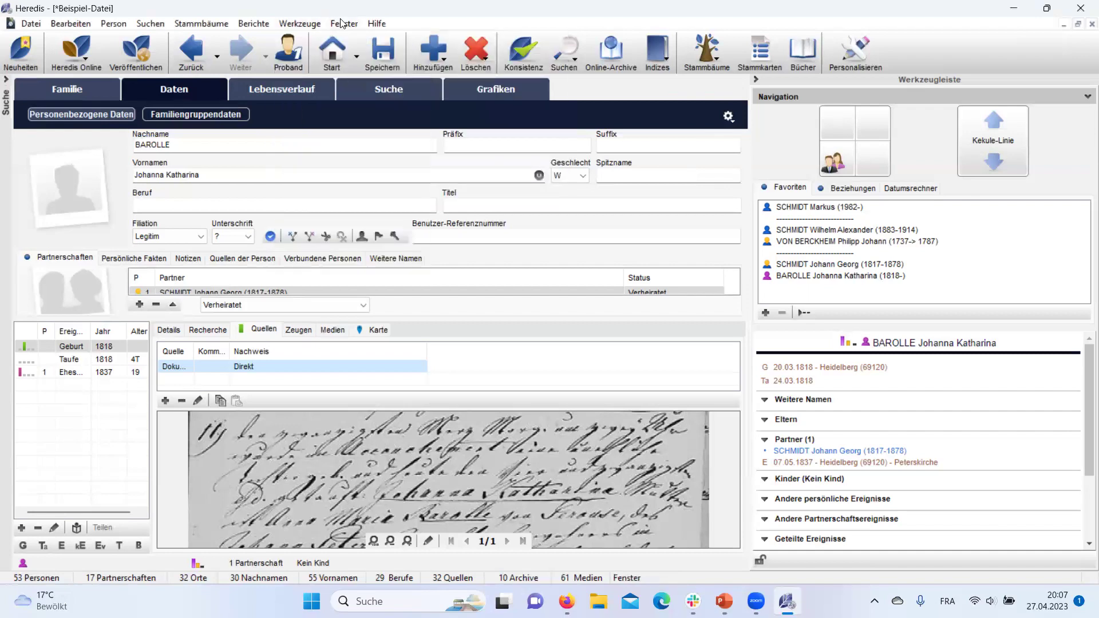
pyautogui.click(343, 26)
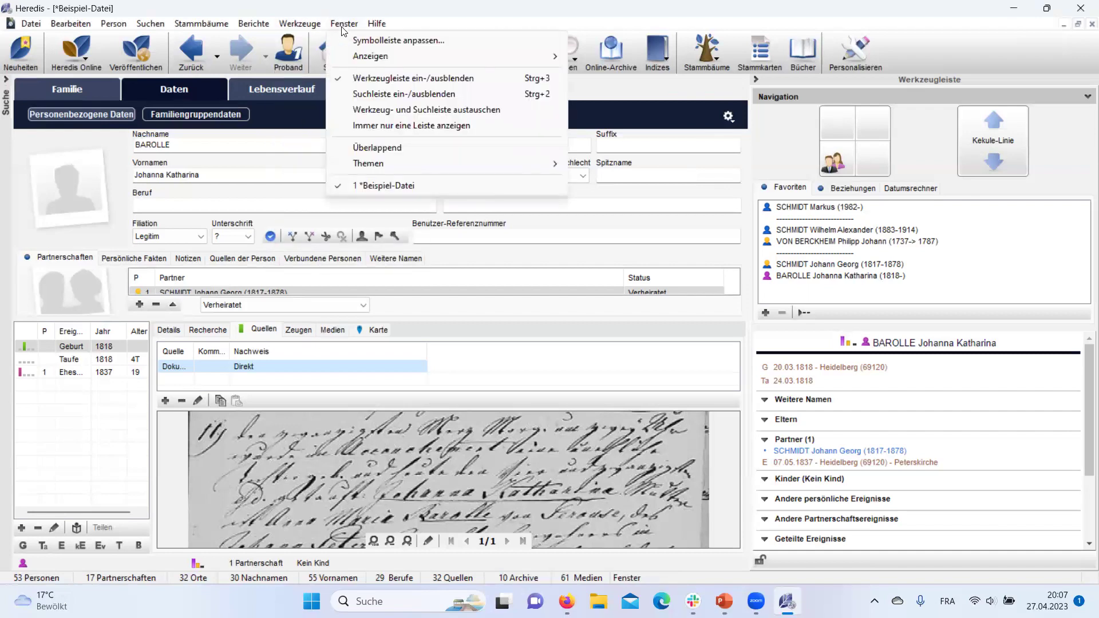
pyautogui.click(372, 149)
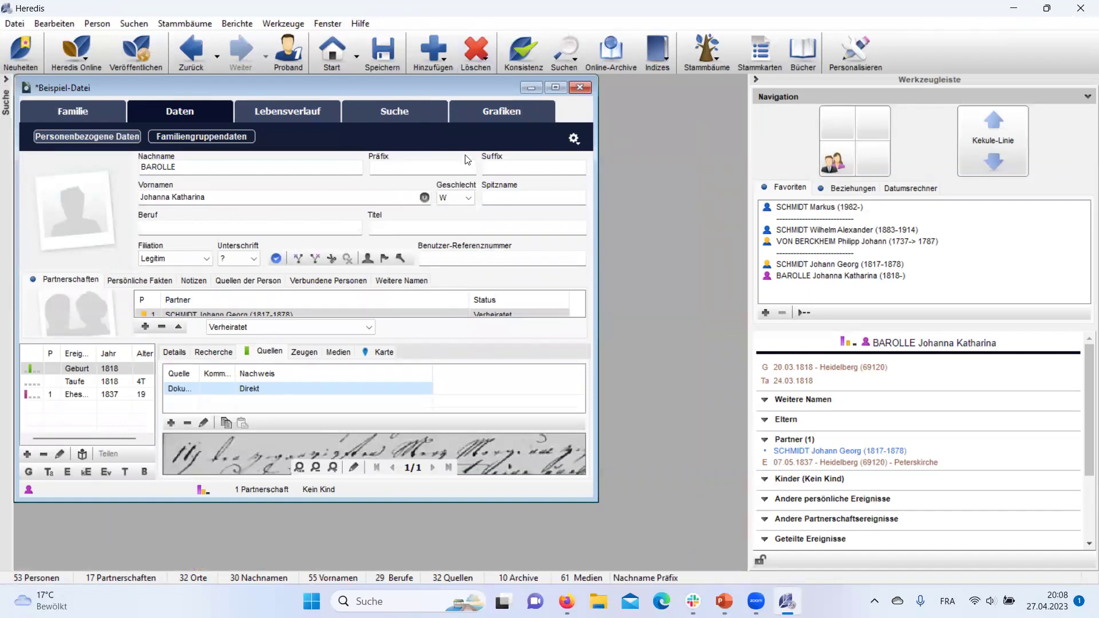
pyautogui.click(553, 86)
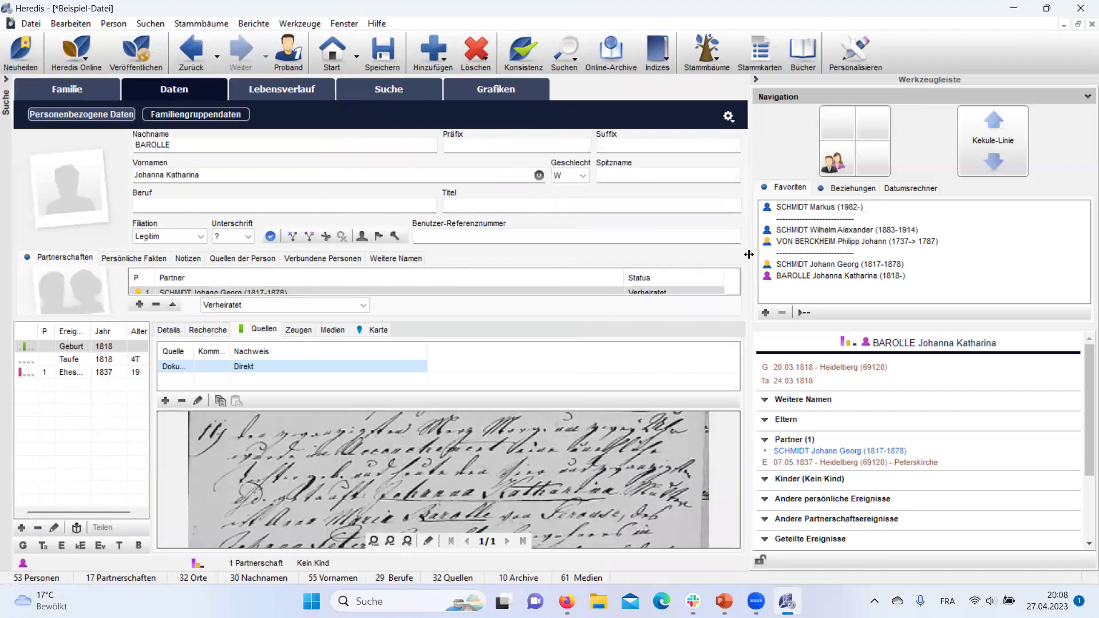
# Expand the search sidebar again and narrow the tool sidebar to give the data entry form more width
pyautogui.moveTo(748, 254); pyautogui.dragTo(819, 262)
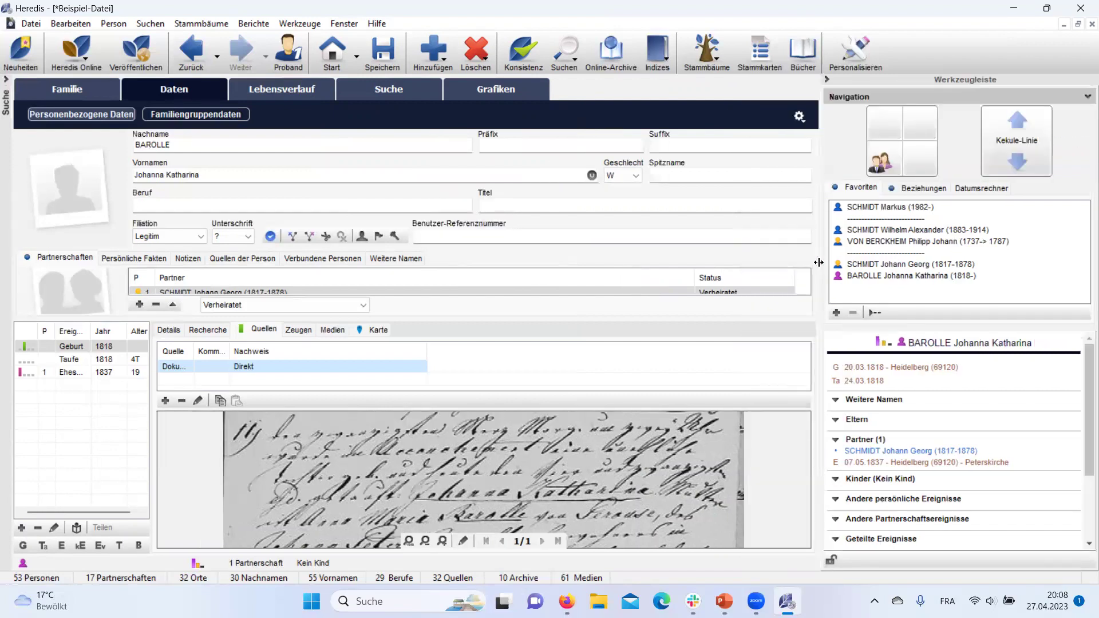
pyautogui.click(6, 91)
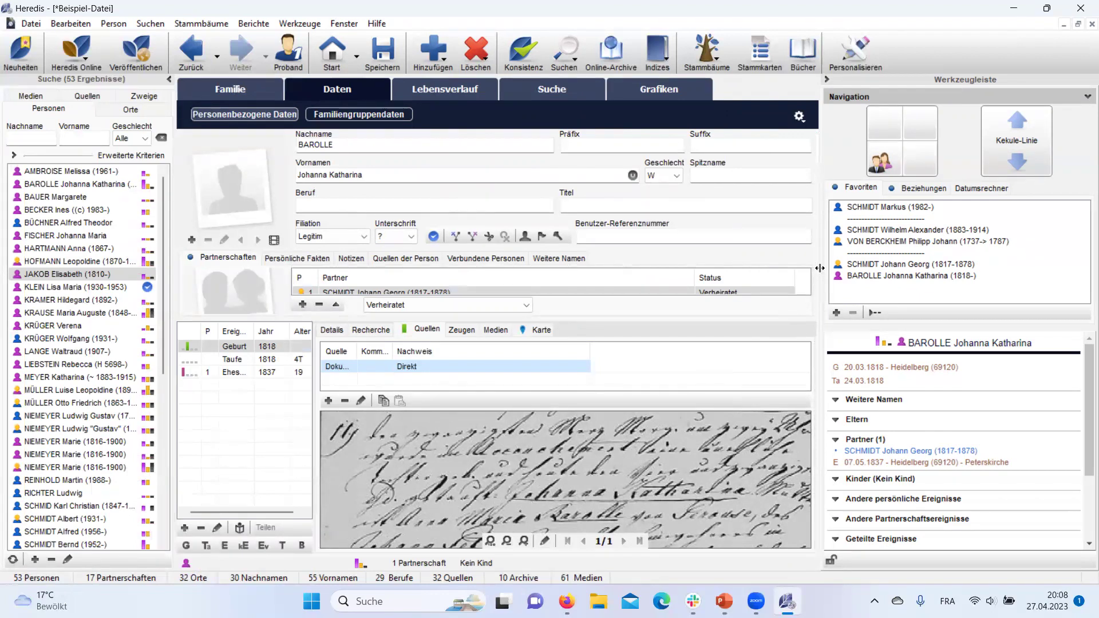
pyautogui.moveTo(819, 268); pyautogui.dragTo(858, 272)
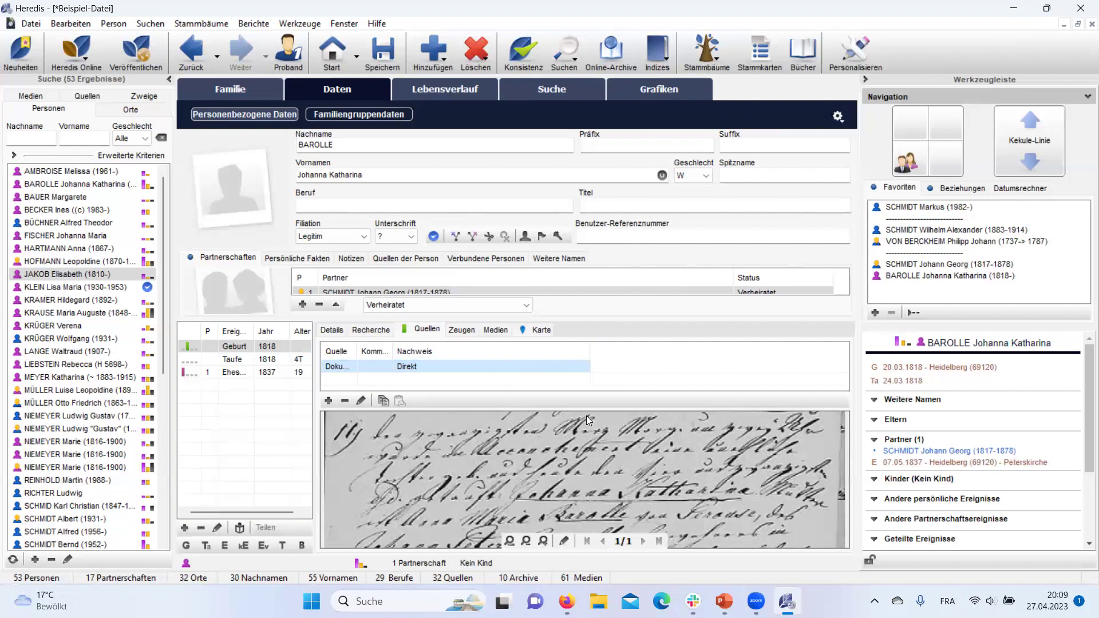
# View the birth source's scan in the media viewer as a smaller floating window, close it and return to the event's details
pyautogui.click(495, 330)
pyautogui.click(324, 331)
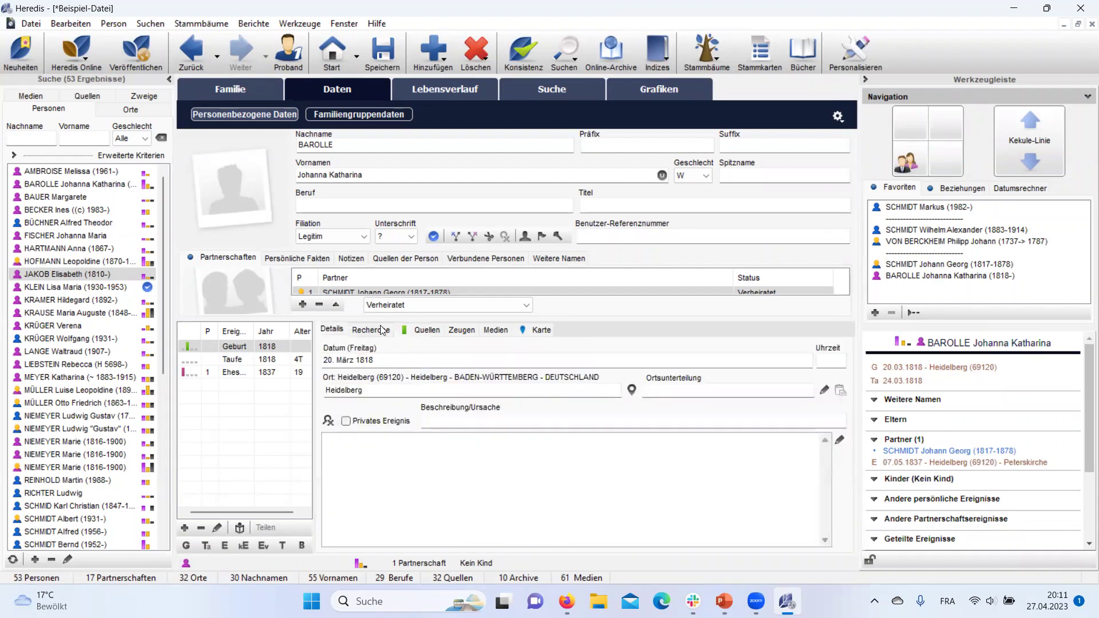
pyautogui.click(416, 330)
pyautogui.doubleClick(445, 460)
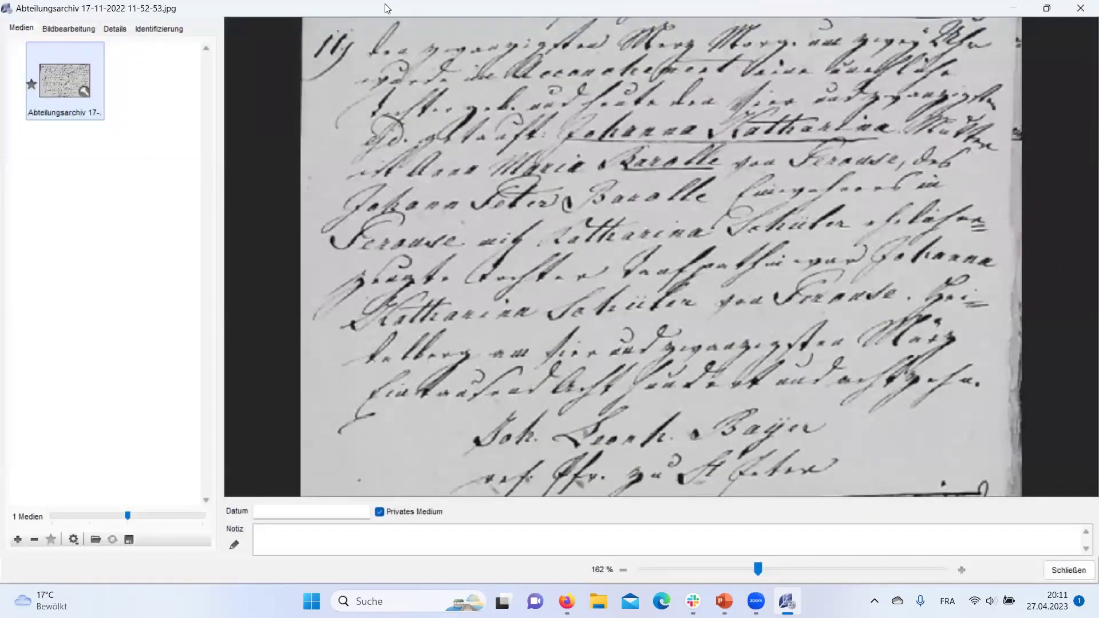
pyautogui.moveTo(380, 12); pyautogui.dragTo(235, 229)
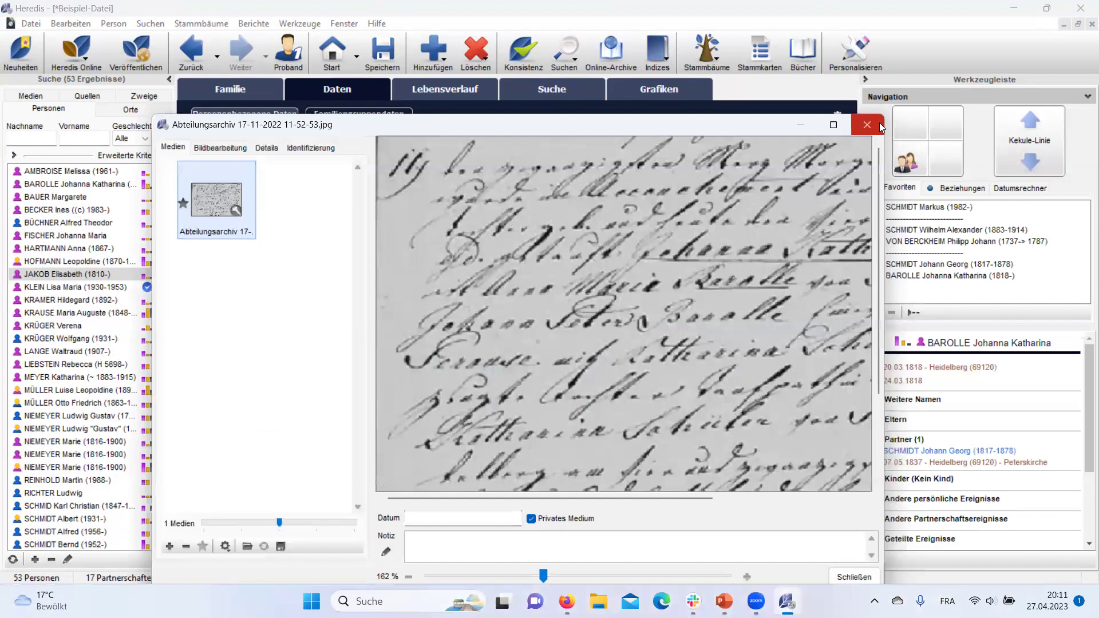
pyautogui.click(879, 123)
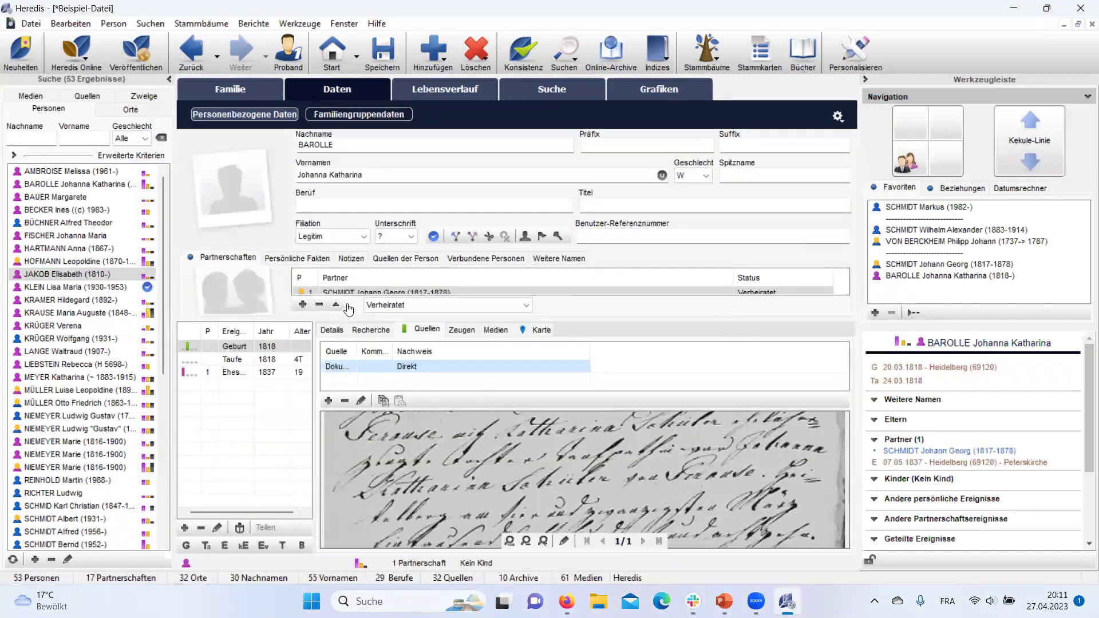
pyautogui.click(332, 330)
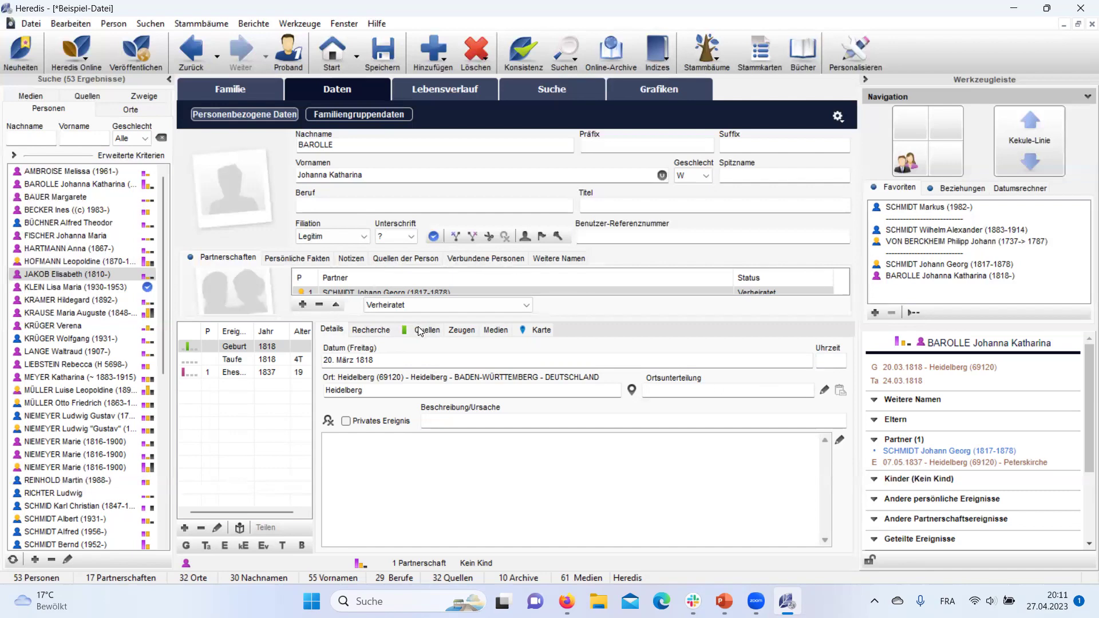
# Widen the tool sidebar and show the birth event's source with its details in the summary panel, checking the evidence type options
pyautogui.moveTo(861, 278); pyautogui.dragTo(724, 270)
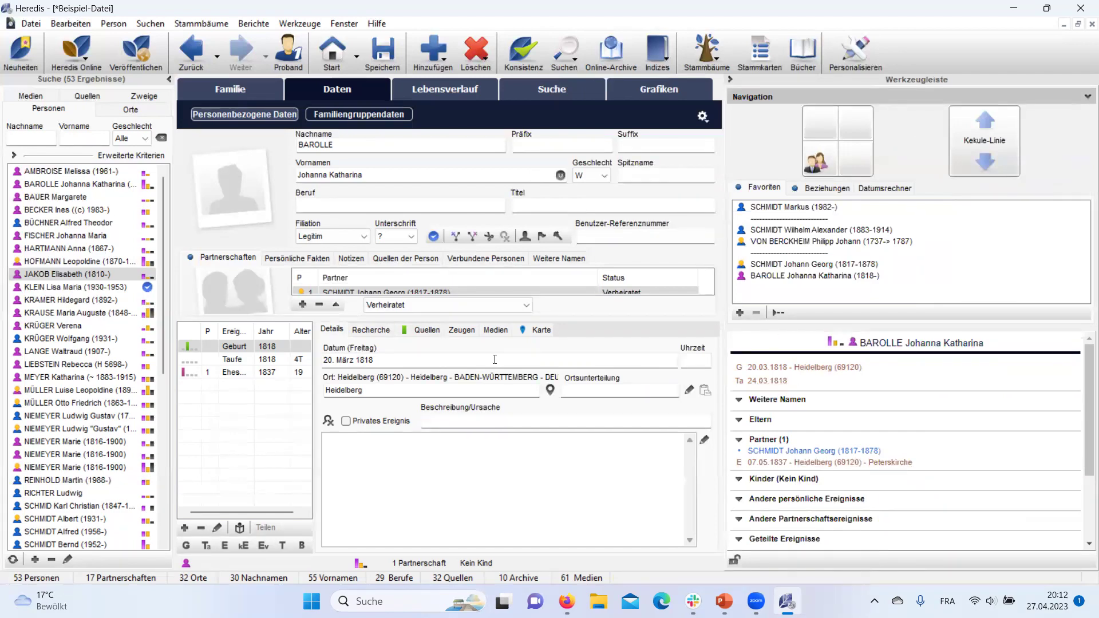
pyautogui.click(424, 331)
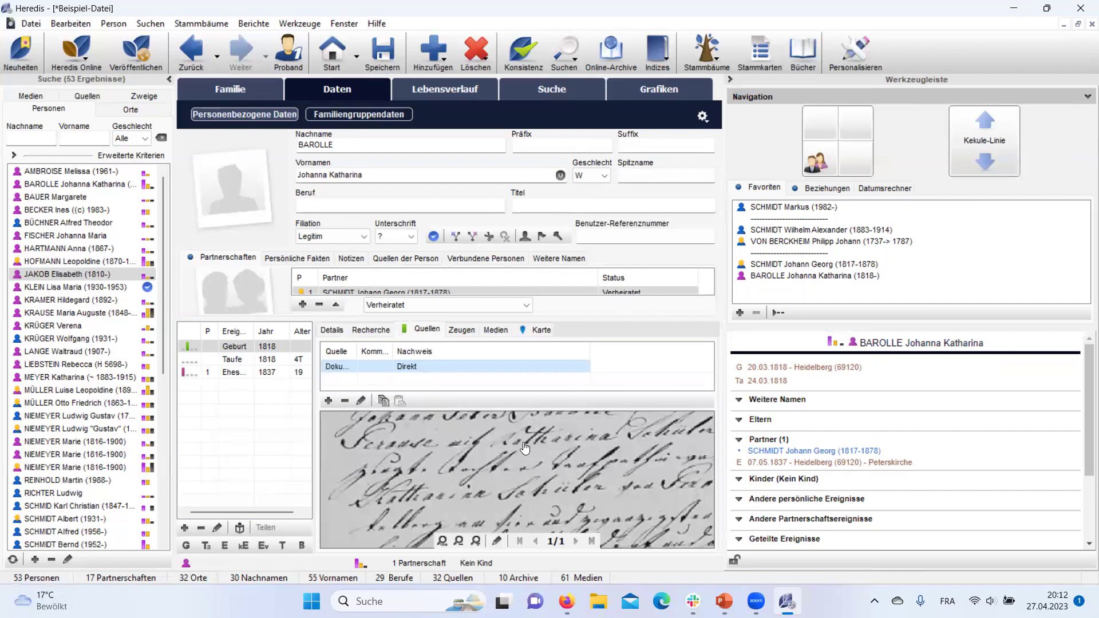
pyautogui.click(410, 367)
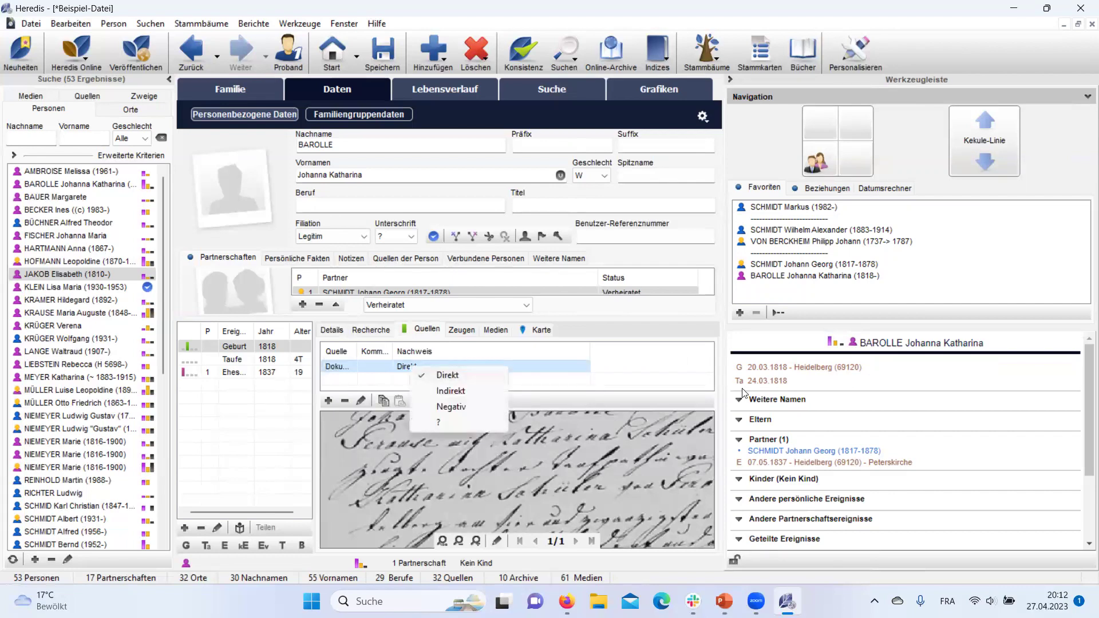
pyautogui.click(322, 371)
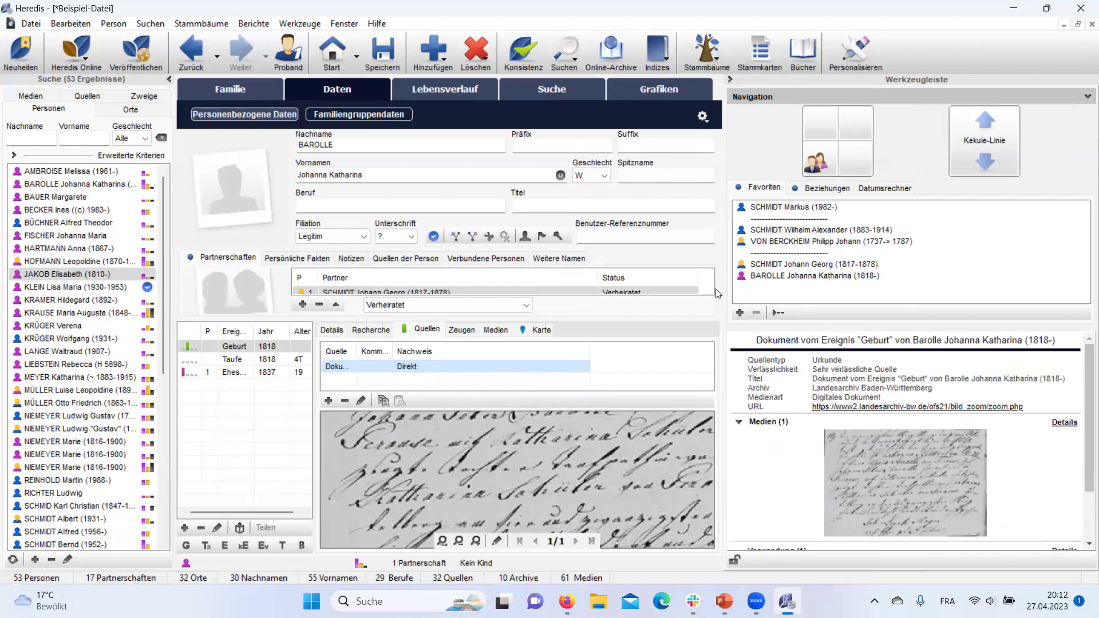
# Widen the tool sidebar further and make its summary panel taller to read the complete source record
pyautogui.moveTo(723, 295); pyautogui.dragTo(638, 285)
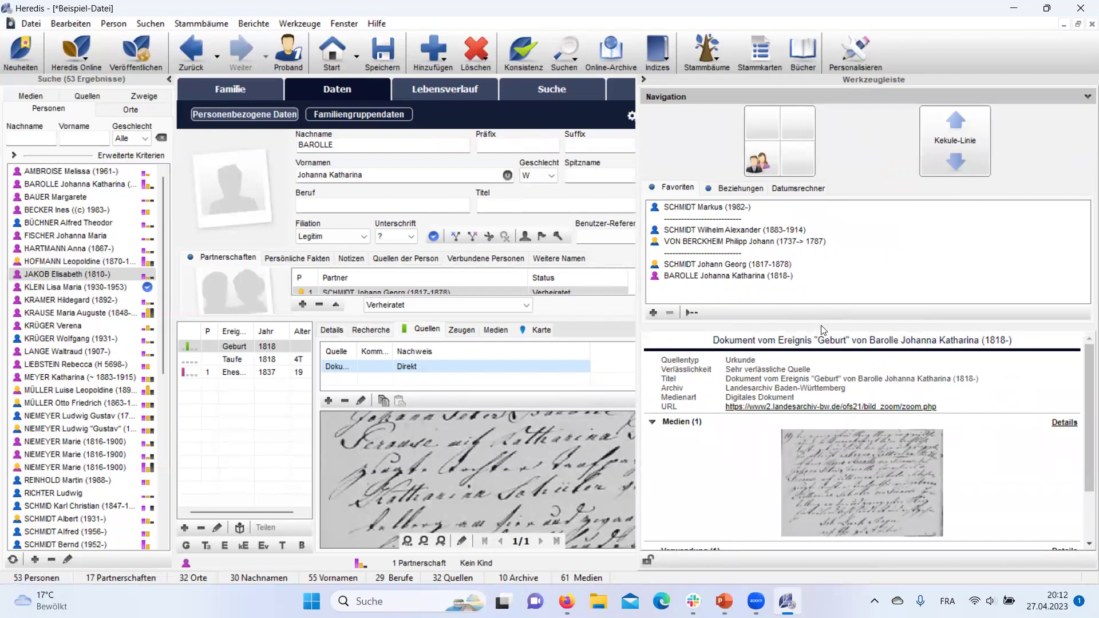
pyautogui.moveTo(821, 327); pyautogui.dragTo(824, 193)
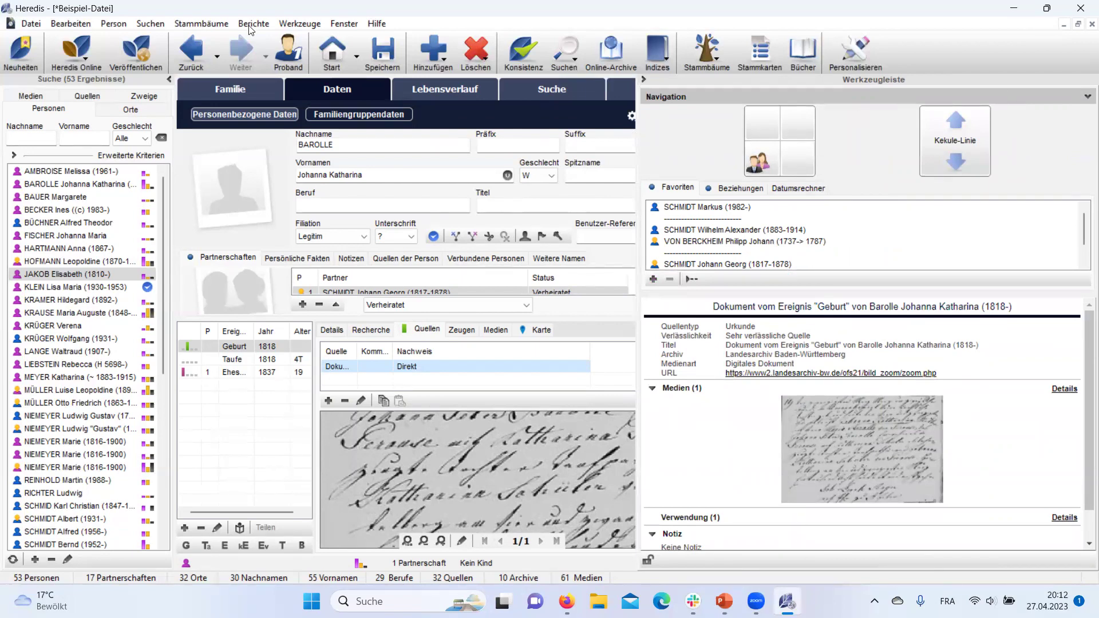
pyautogui.scroll(-2, 824, 435)
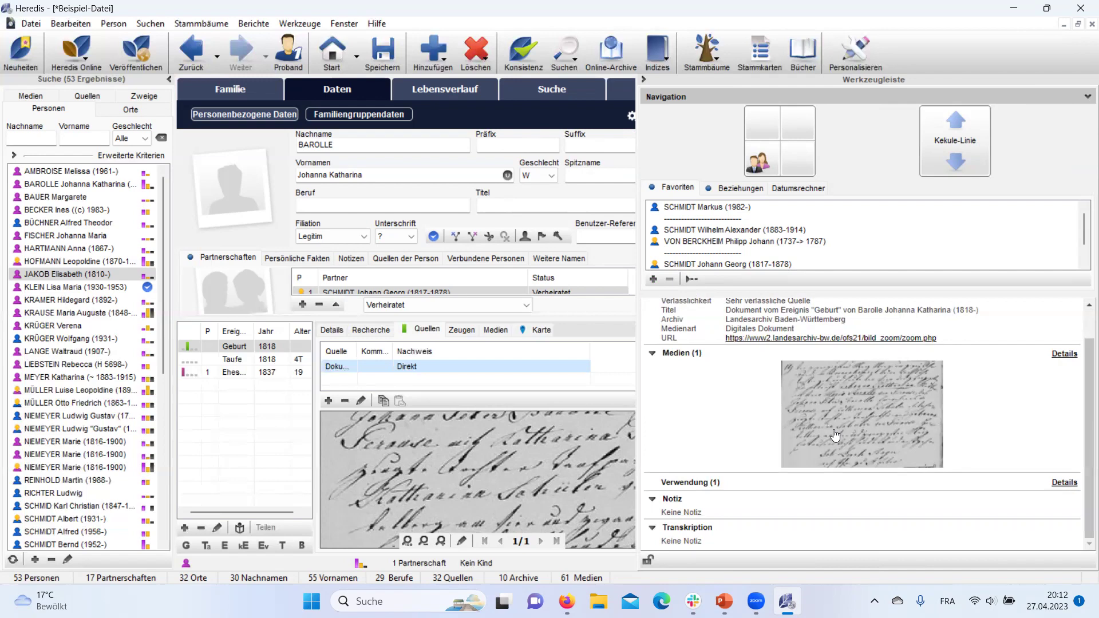
# Return to the birth event's details, save the file and narrow the tool sidebar to give the data form more room
pyautogui.click(342, 329)
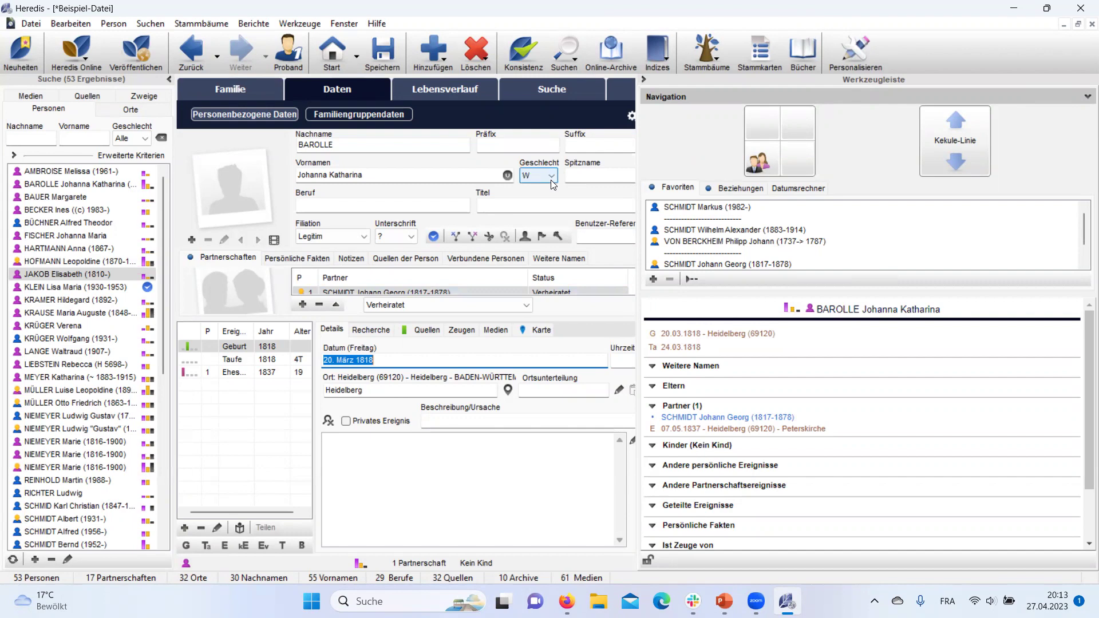
pyautogui.hotkey('ctrl', 's')
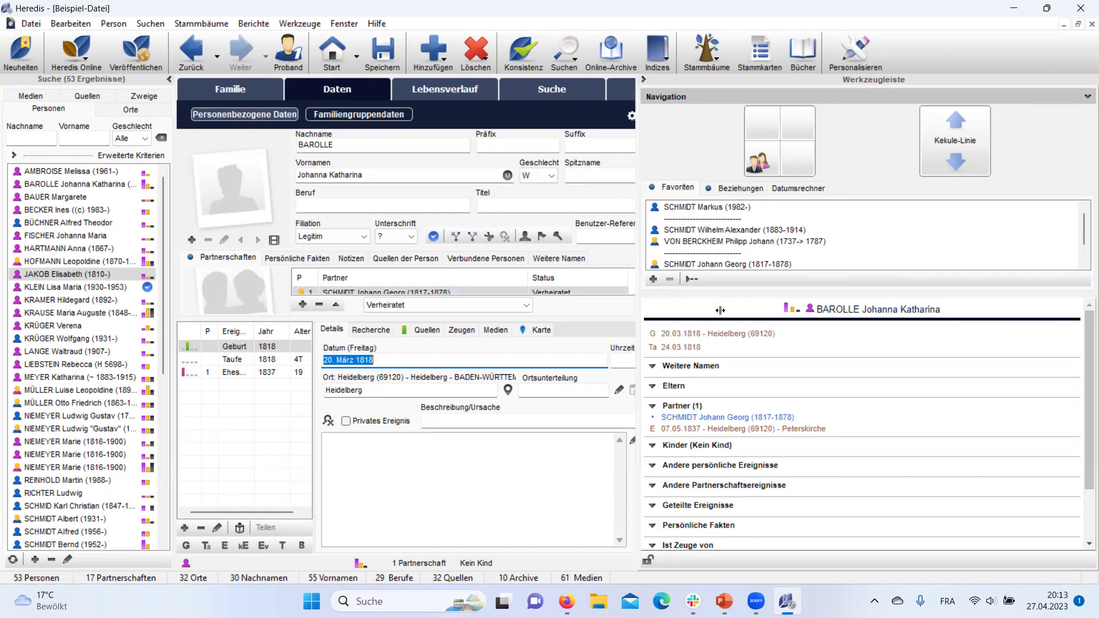
pyautogui.moveTo(842, 322); pyautogui.dragTo(853, 326)
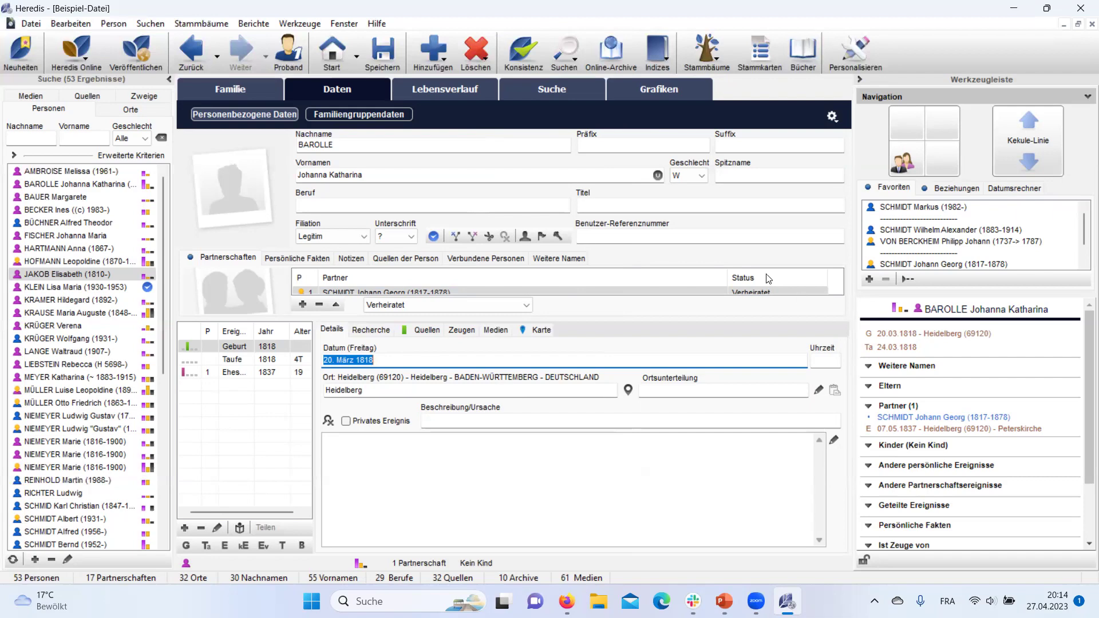
# Browse the online archives for Deutschland and open the Baden-Württemberg Landesarchiv
pyautogui.click(612, 58)
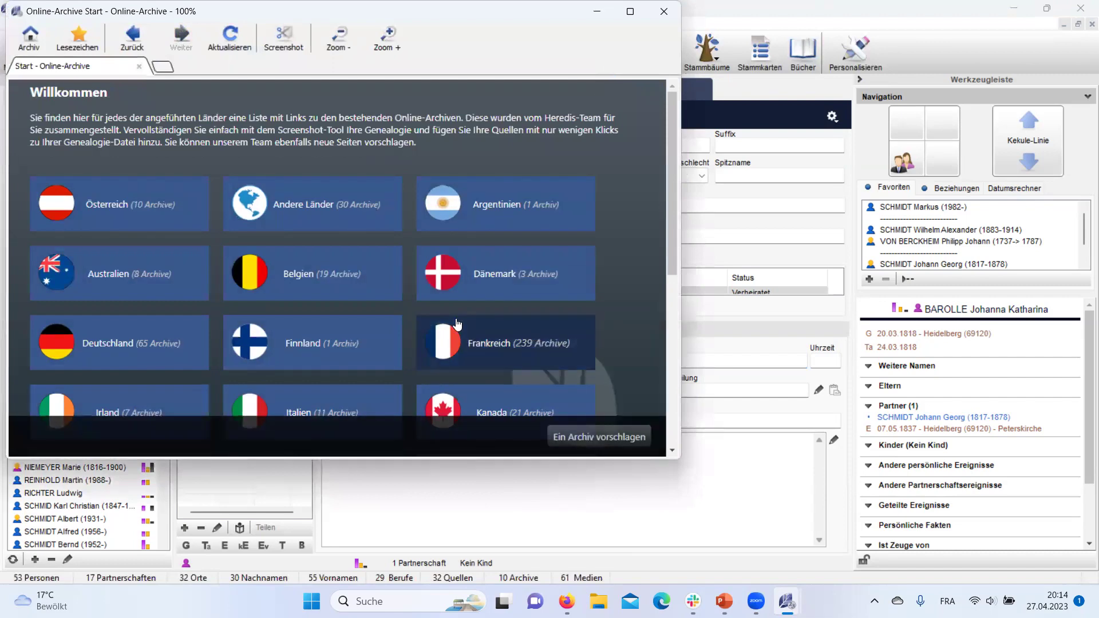
pyautogui.click(137, 358)
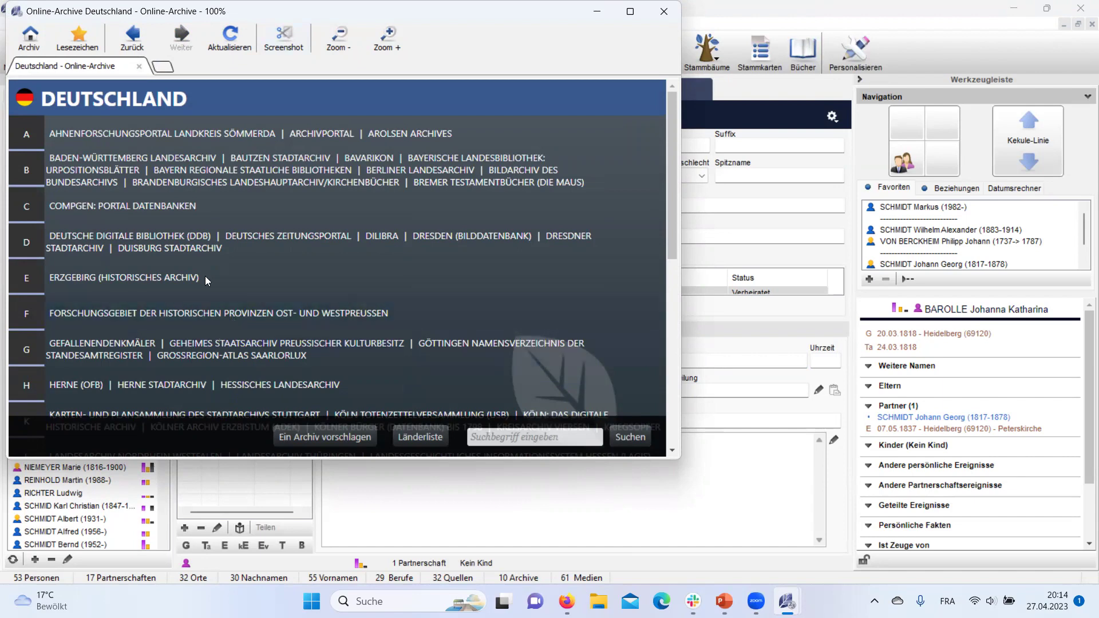
pyautogui.click(320, 235)
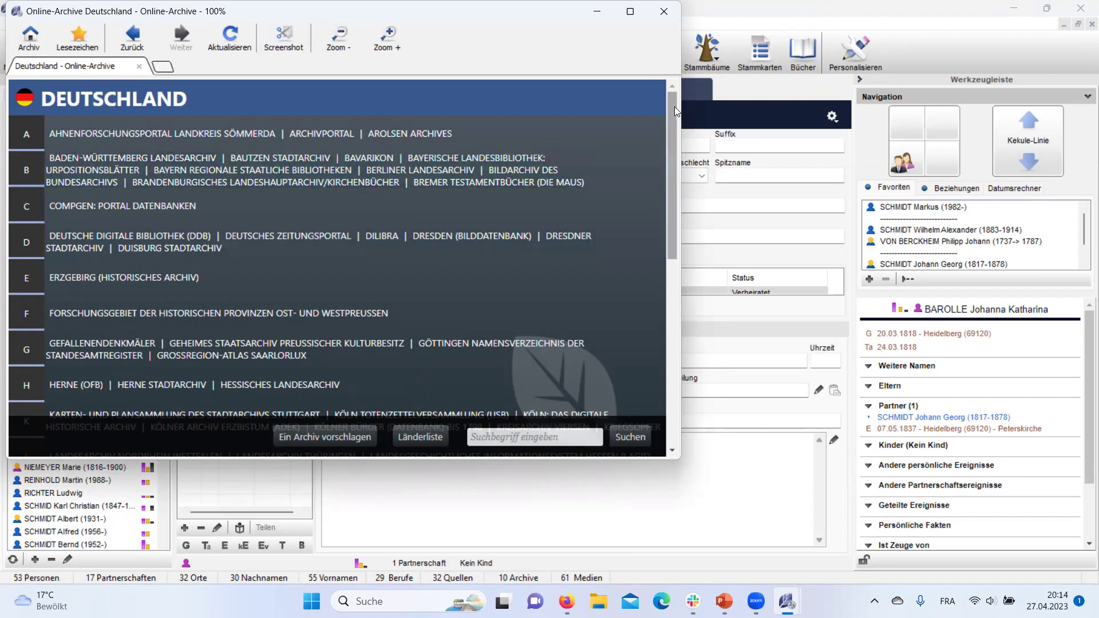
pyautogui.moveTo(674, 106)
pyautogui.mouseDown()
pyautogui.moveTo(666, 168)
pyautogui.moveTo(669, 88)
pyautogui.mouseUp()
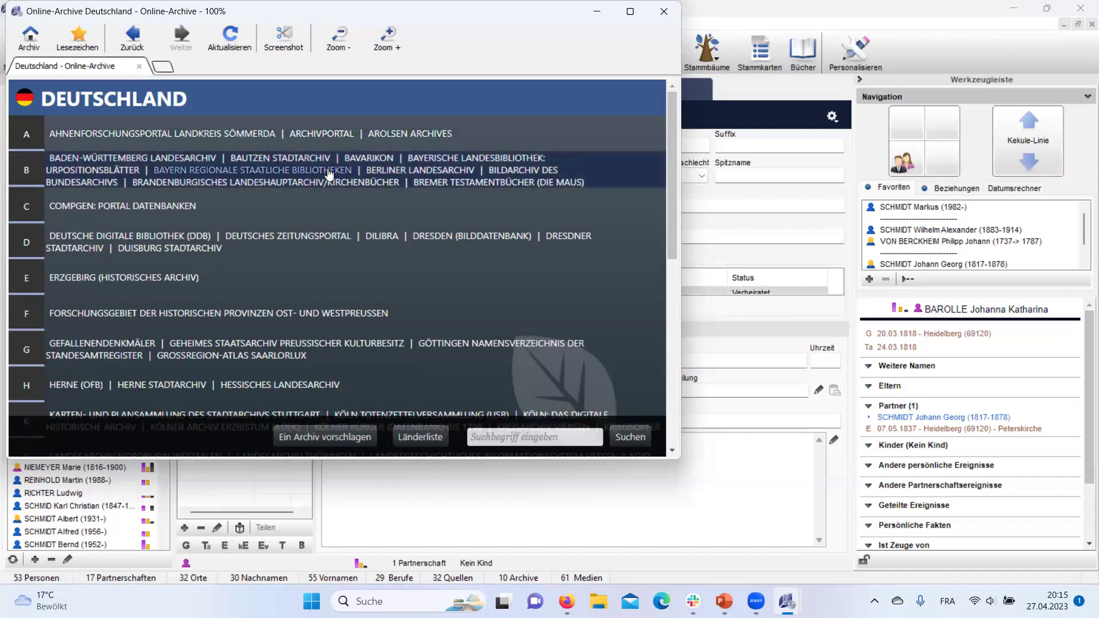
pyautogui.click(204, 156)
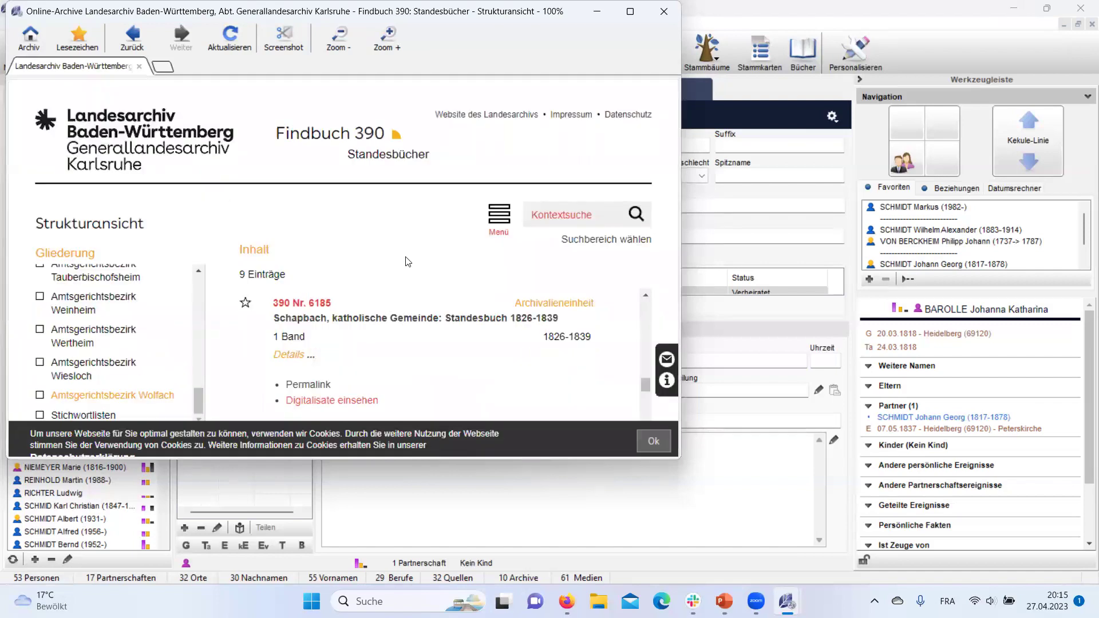
pyautogui.click(339, 398)
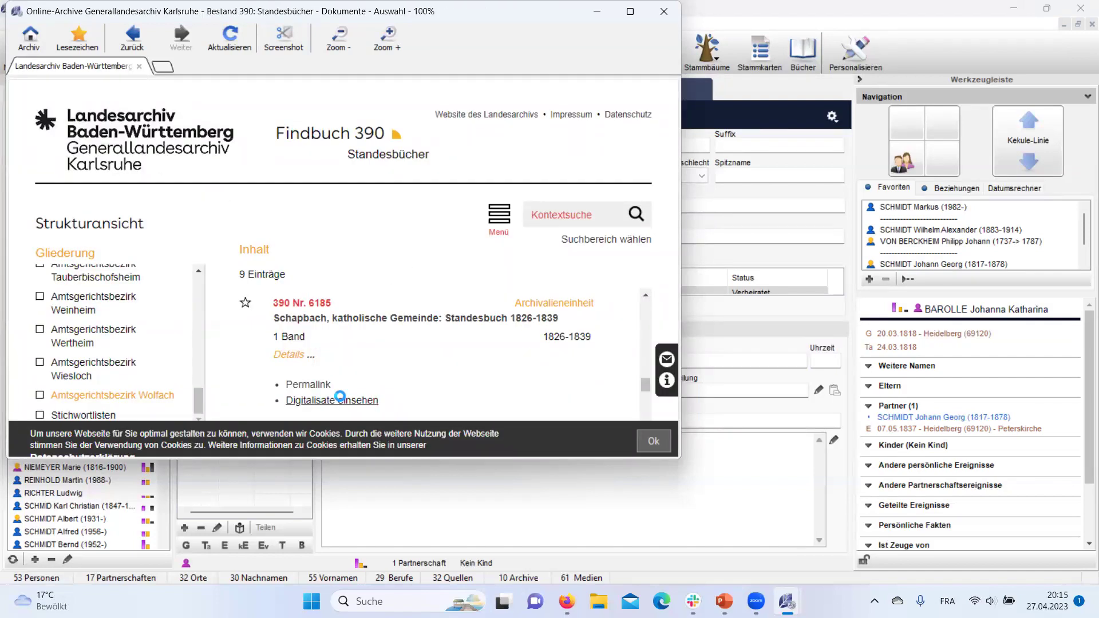
pyautogui.moveTo(668, 110); pyautogui.dragTo(693, 276)
pyautogui.click(196, 186)
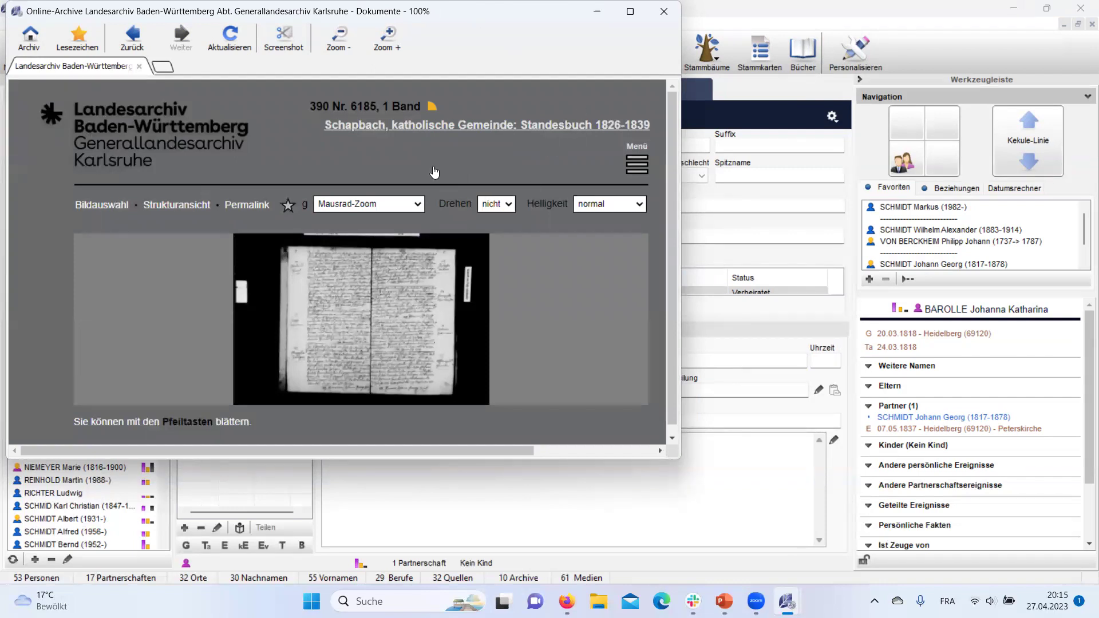
pyautogui.moveTo(455, 13); pyautogui.dragTo(516, 115)
pyautogui.click(515, 110)
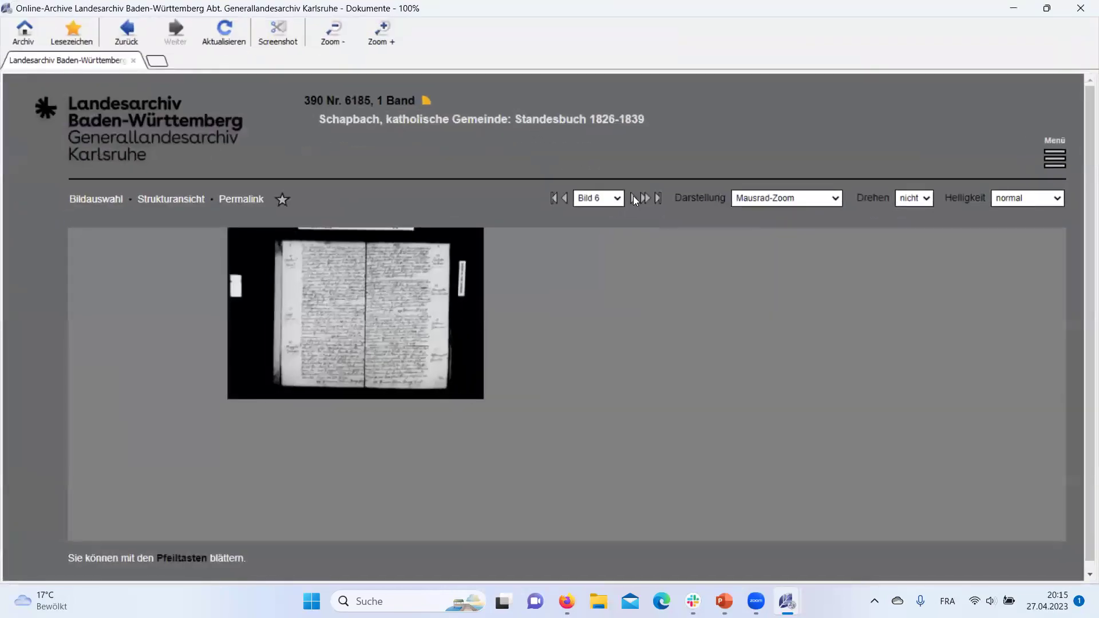
# Set the register page's display mode to "Zoom / verschiebbar" with a zoom of 50%
pyautogui.click(771, 198)
pyautogui.click(770, 234)
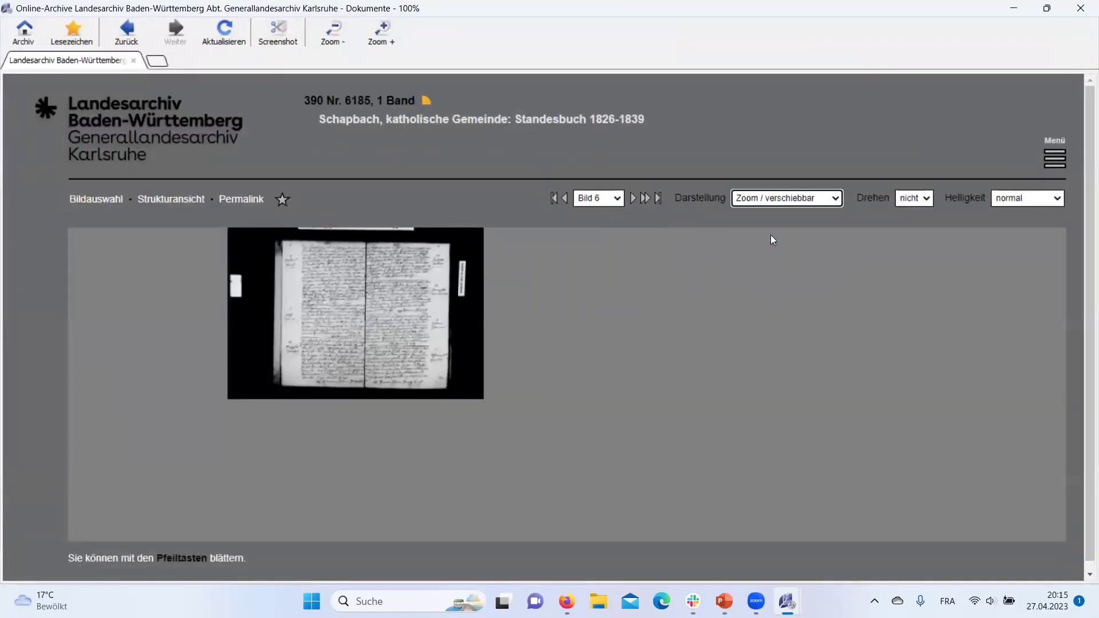
pyautogui.click(831, 199)
pyautogui.click(818, 301)
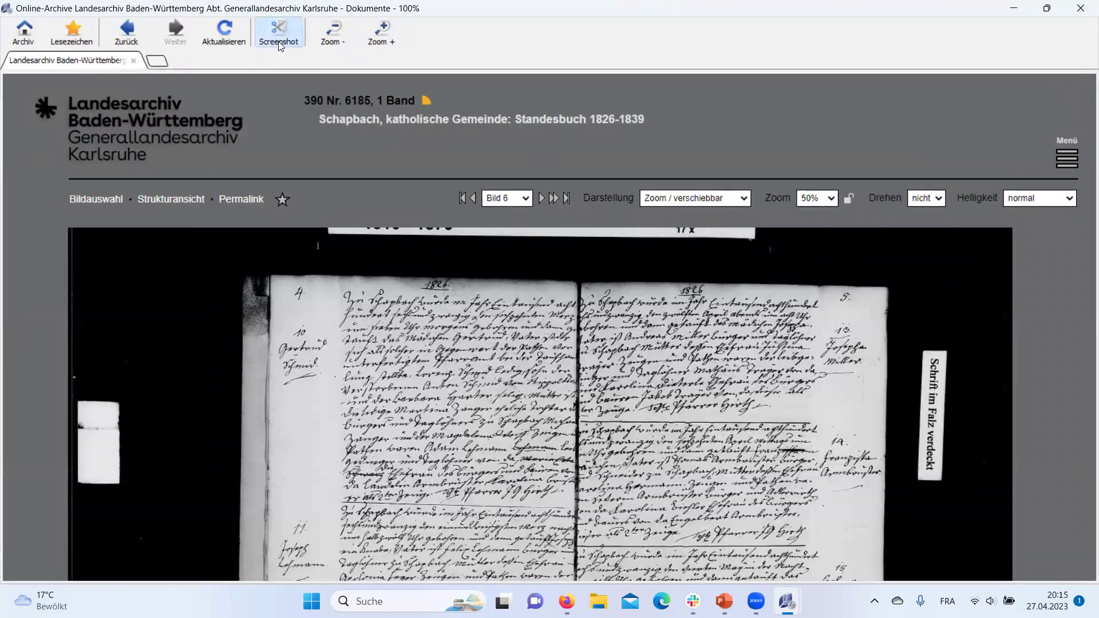
# Discard a first screenshot of the register page, capture it again after shifting the image, and crop the capture to entry 14
pyautogui.click(278, 38)
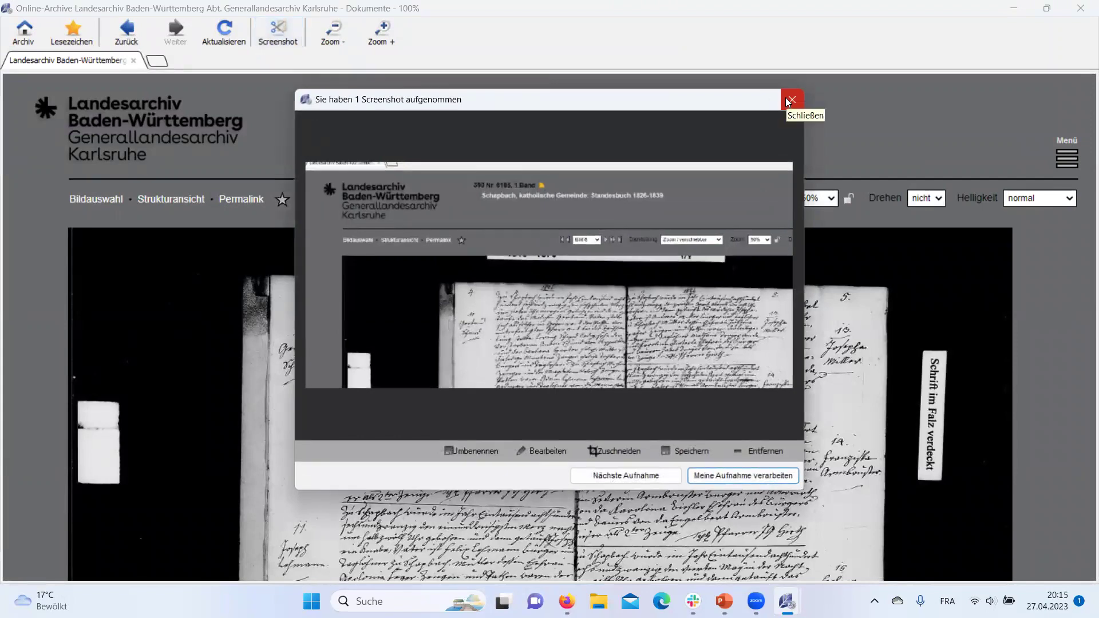
pyautogui.click(752, 446)
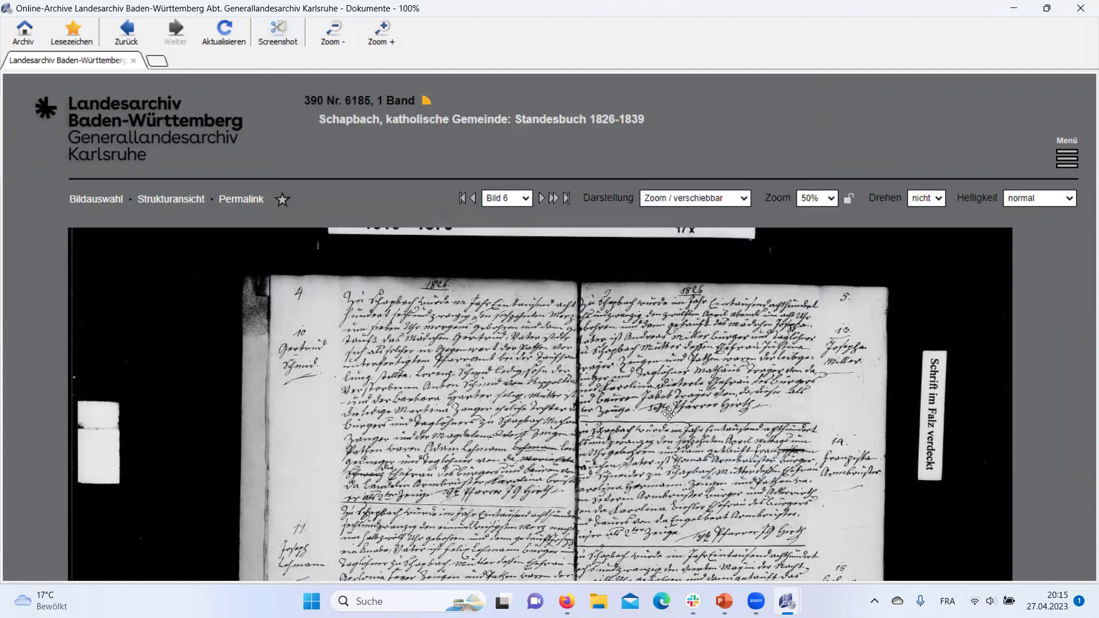
pyautogui.click(257, 38)
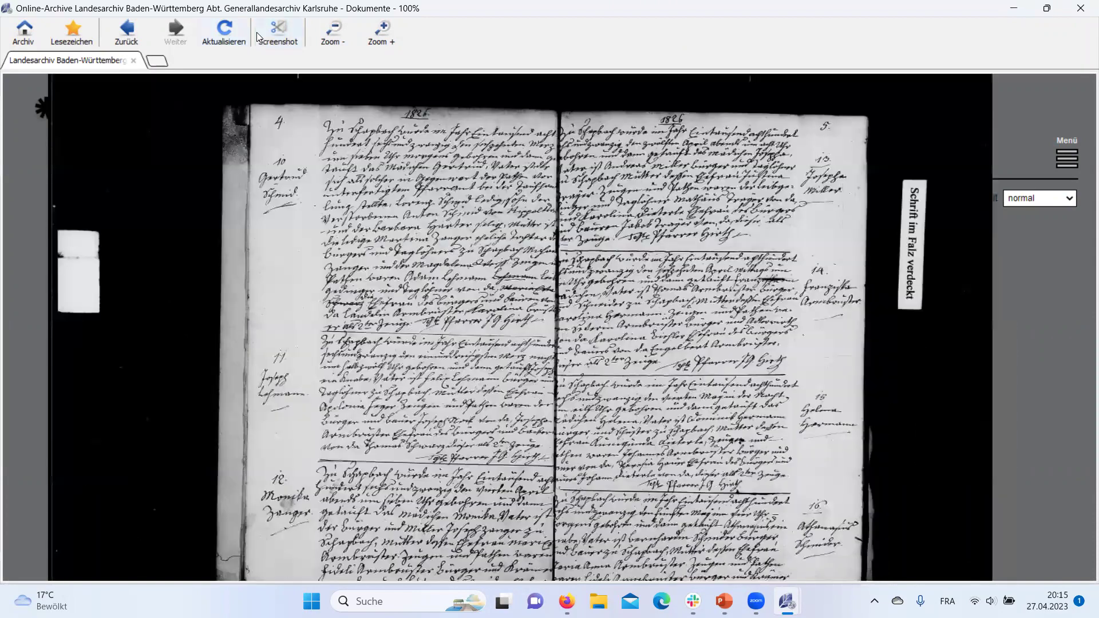
pyautogui.click(257, 37)
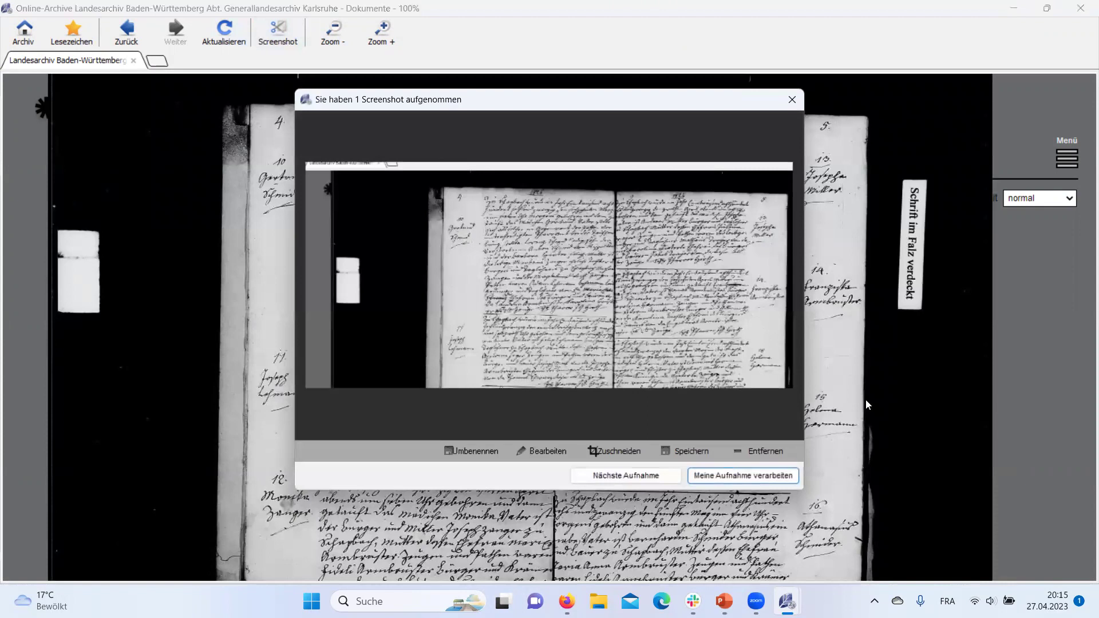
pyautogui.click(615, 451)
pyautogui.moveTo(615, 268); pyautogui.dragTo(789, 343)
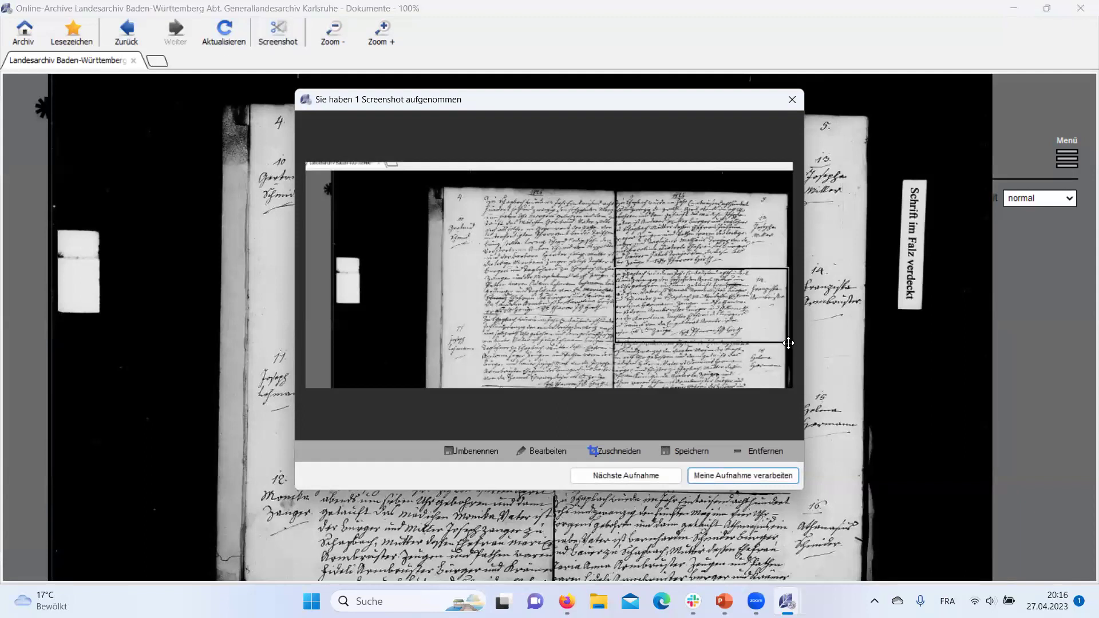
pyautogui.click(691, 346)
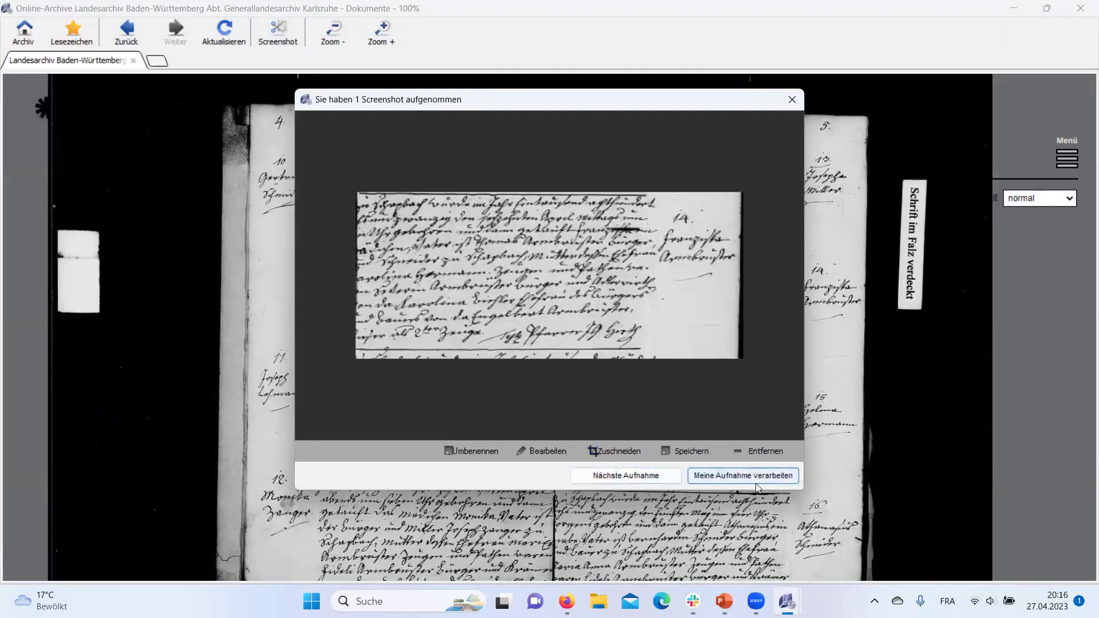
# Process the cropped capture so it is stored only in the media index, and close the online archive window
pyautogui.click(721, 478)
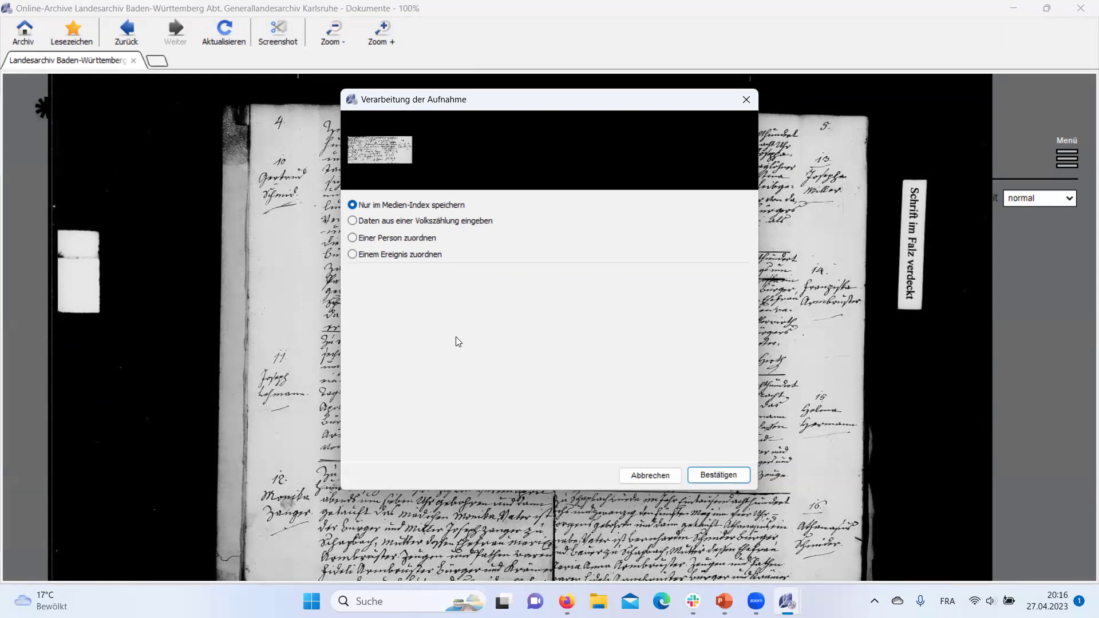
pyautogui.click(648, 477)
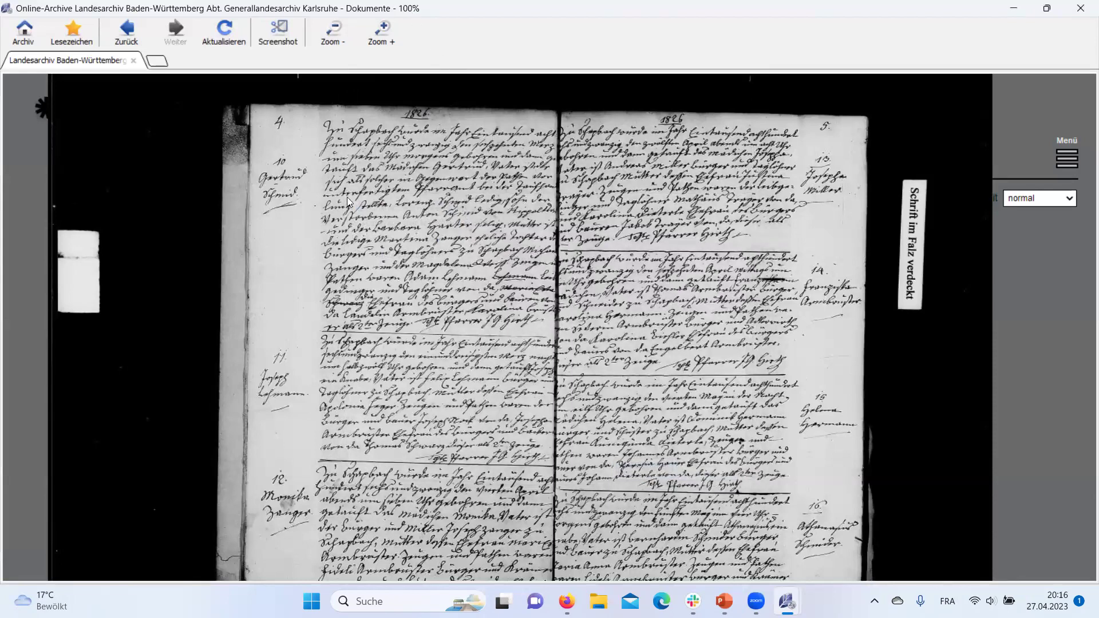
pyautogui.doubleClick(414, 9)
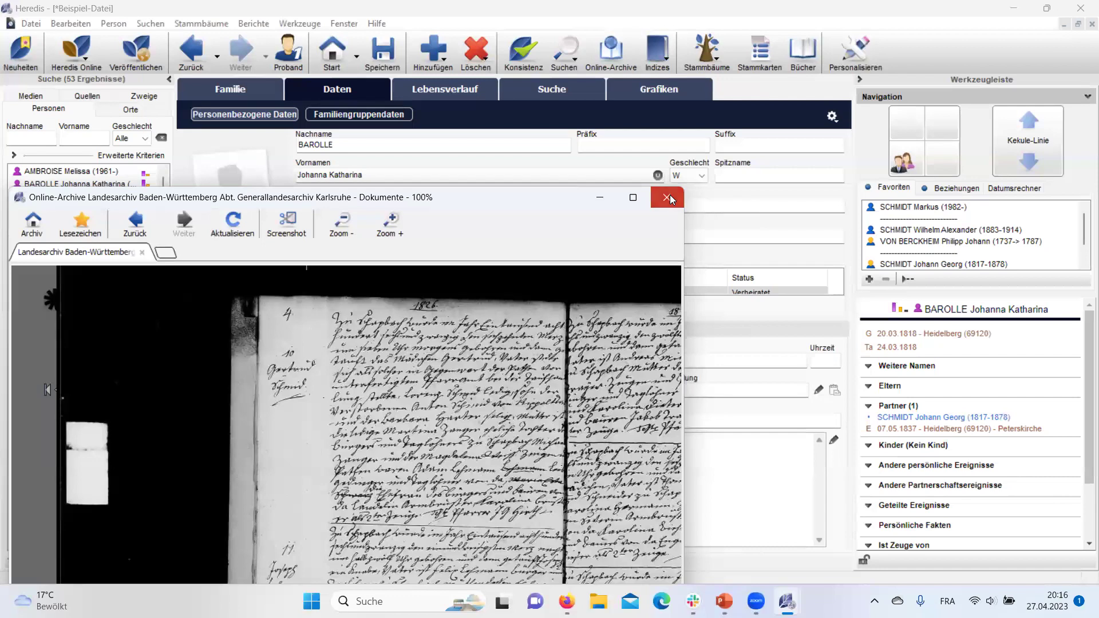
pyautogui.click(668, 197)
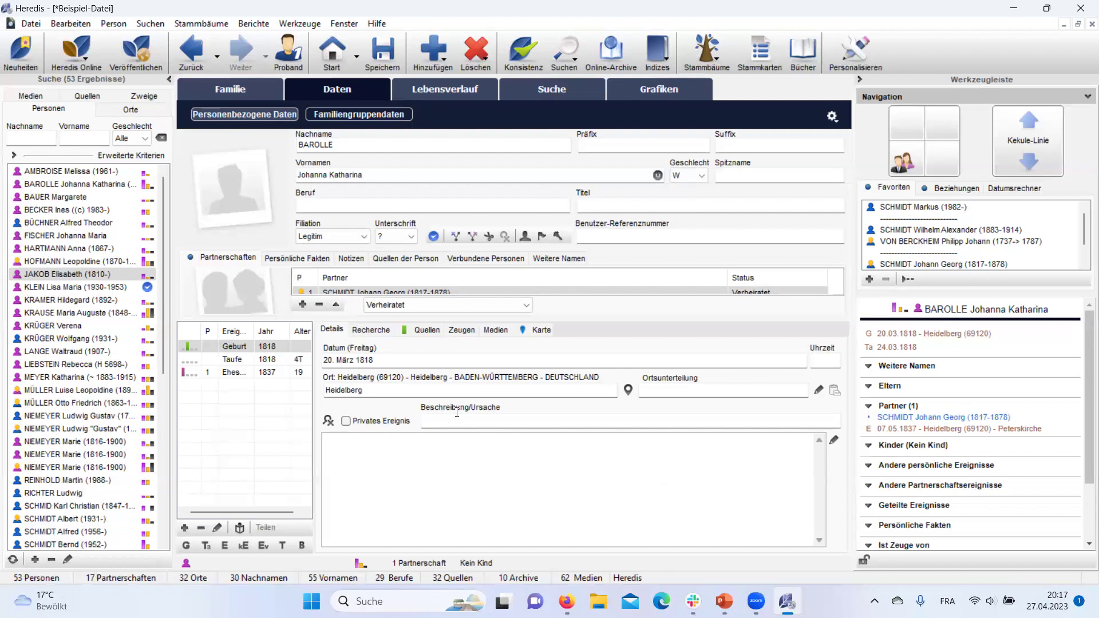
# View the birth event's source scan again and check the options for adding a portrait without choosing one
pyautogui.click(423, 330)
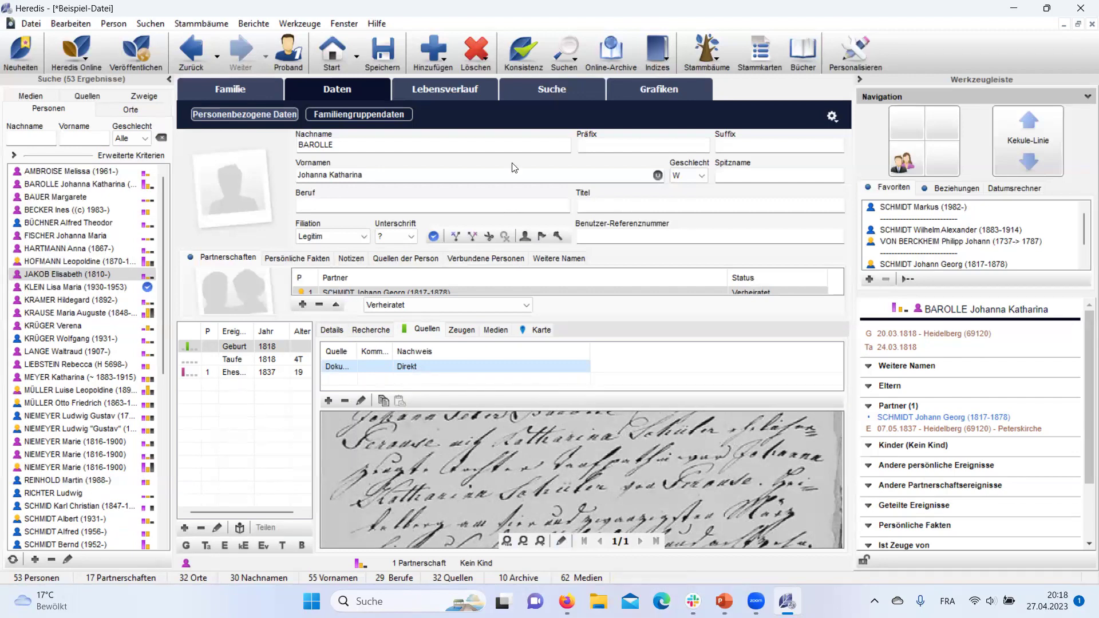
pyautogui.click(513, 60)
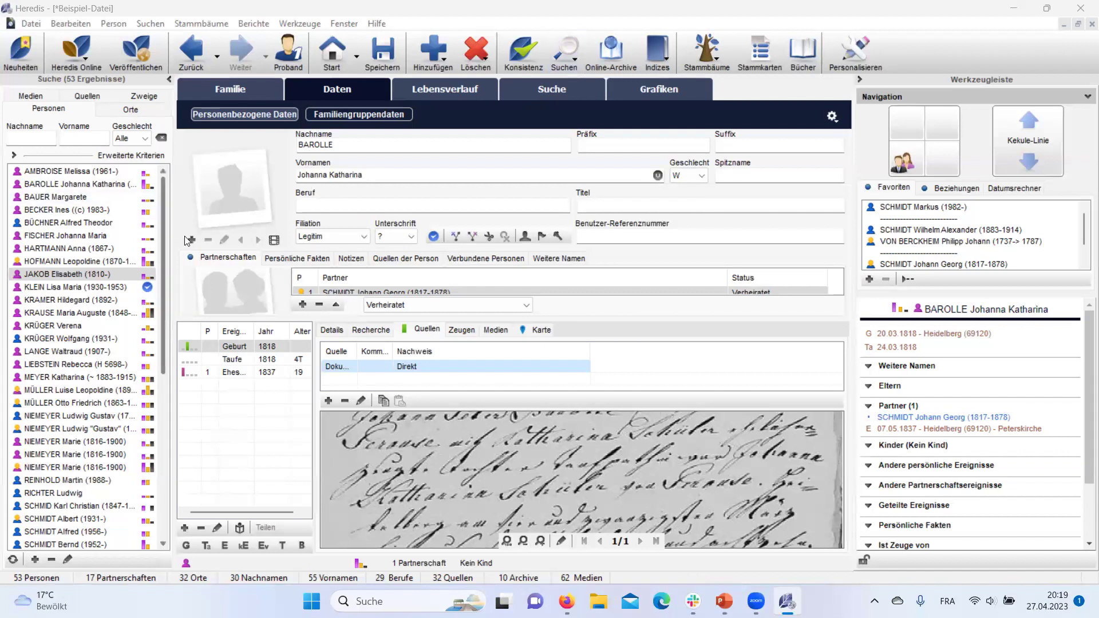
pyautogui.click(193, 240)
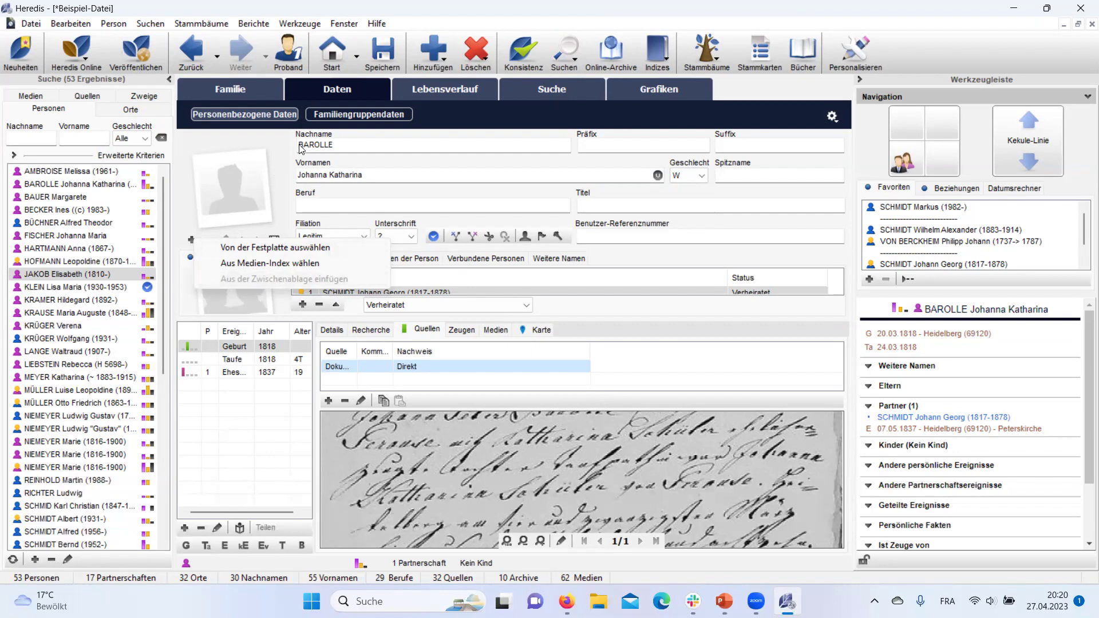
pyautogui.click(376, 150)
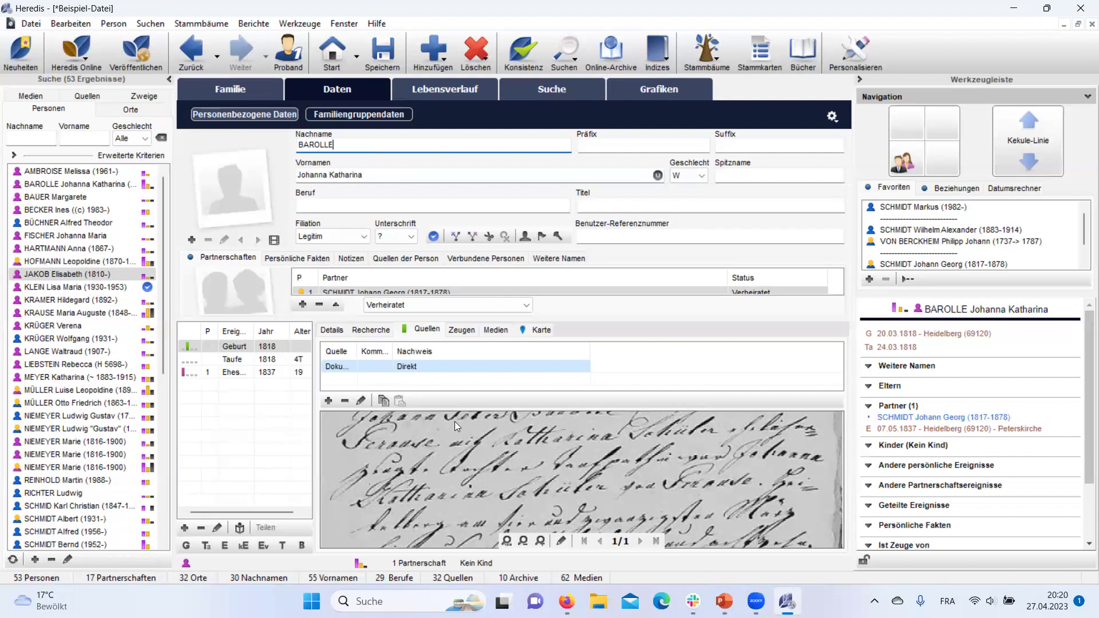
# Switch to the PowerPoint presentation, start the slide show from slide 5 and advance to the contact slide
pyautogui.click(724, 601)
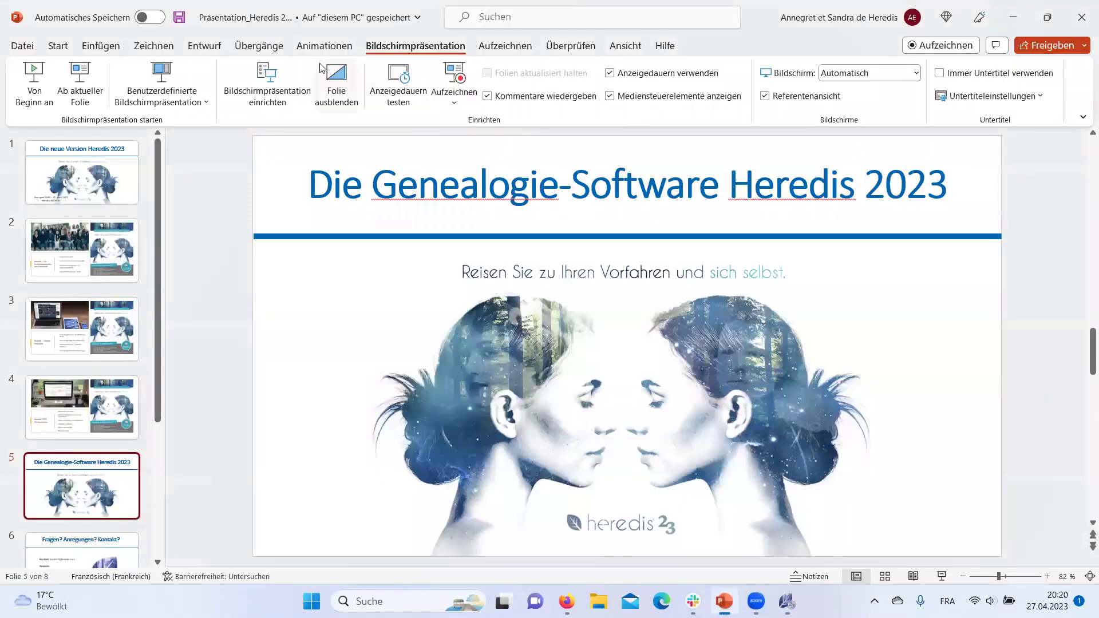
pyautogui.click(80, 83)
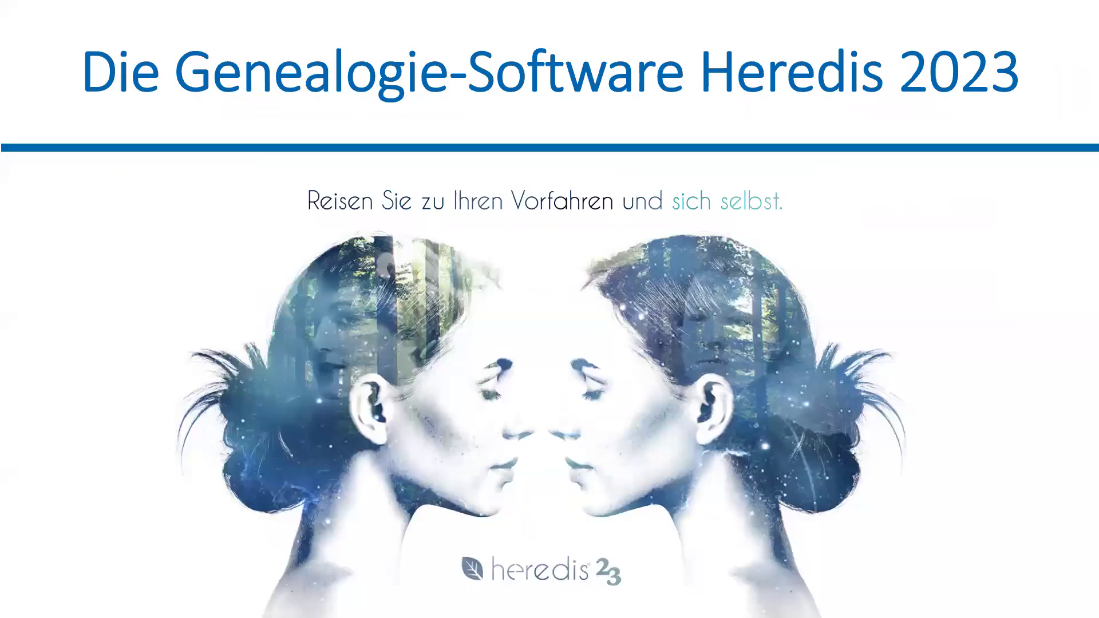
pyautogui.press('Right')
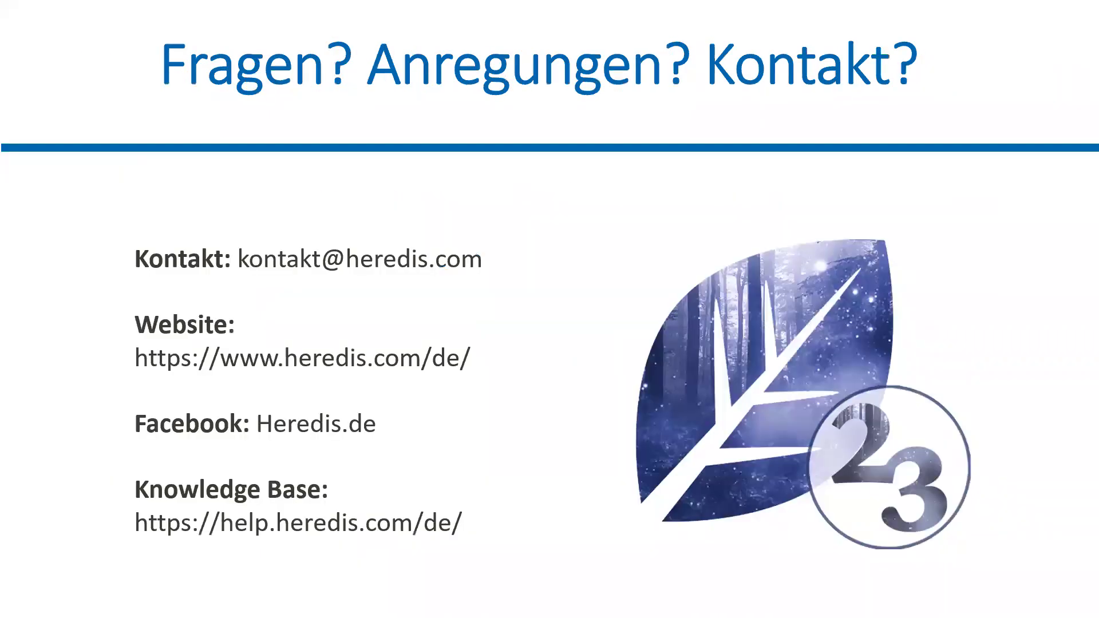